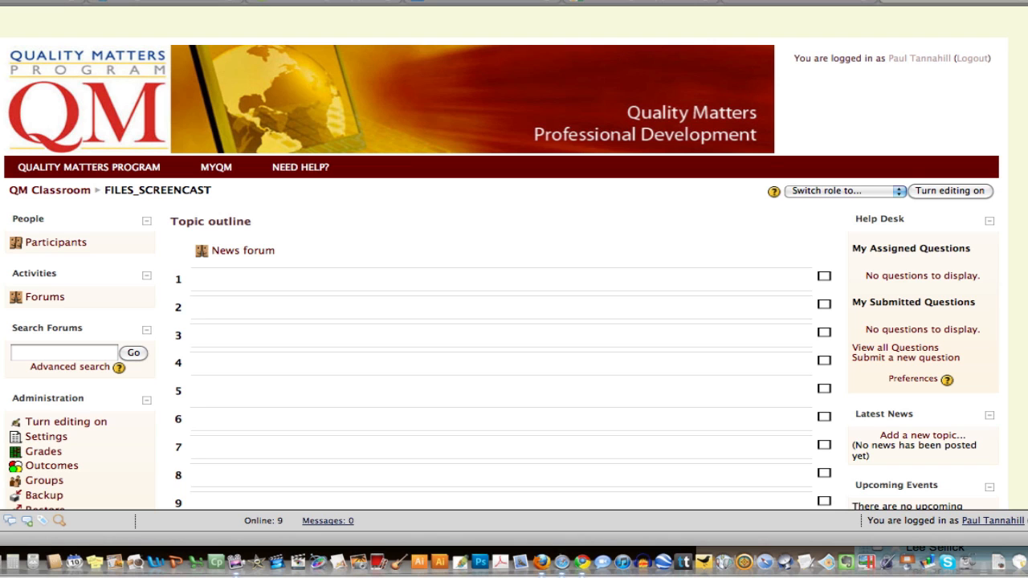
Open the Files area of the FILES_SCREENCAST course from its administration options
scroll(503, 269, down, 5)
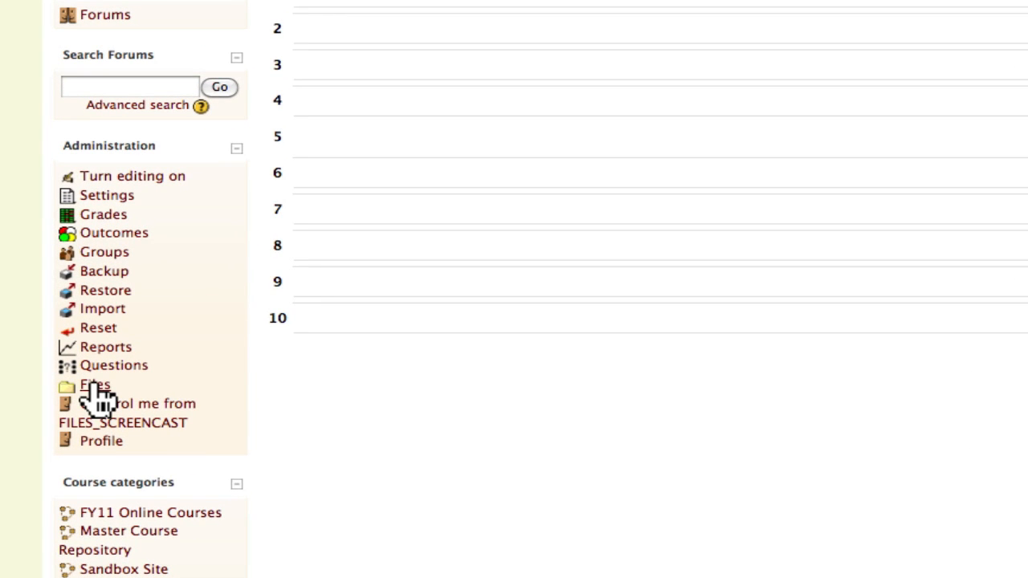
click(95, 387)
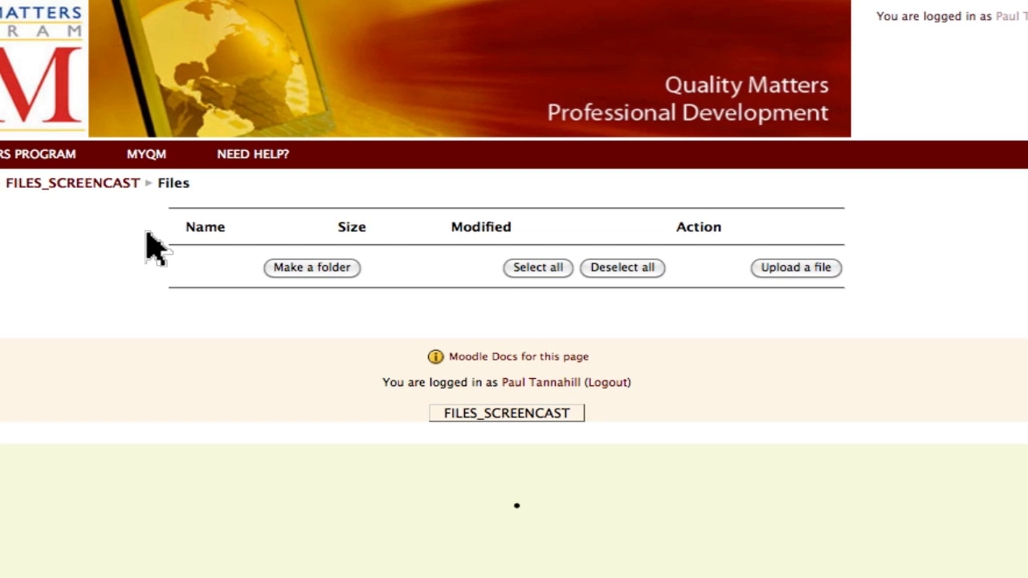
Create two folders named Docs and Images in the root of the course files
click(305, 273)
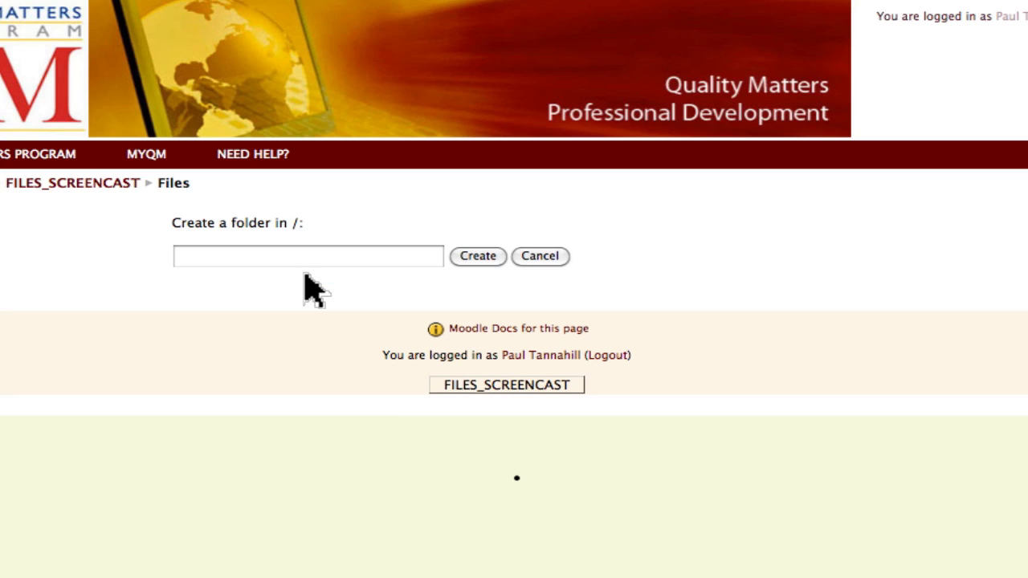
click(313, 257)
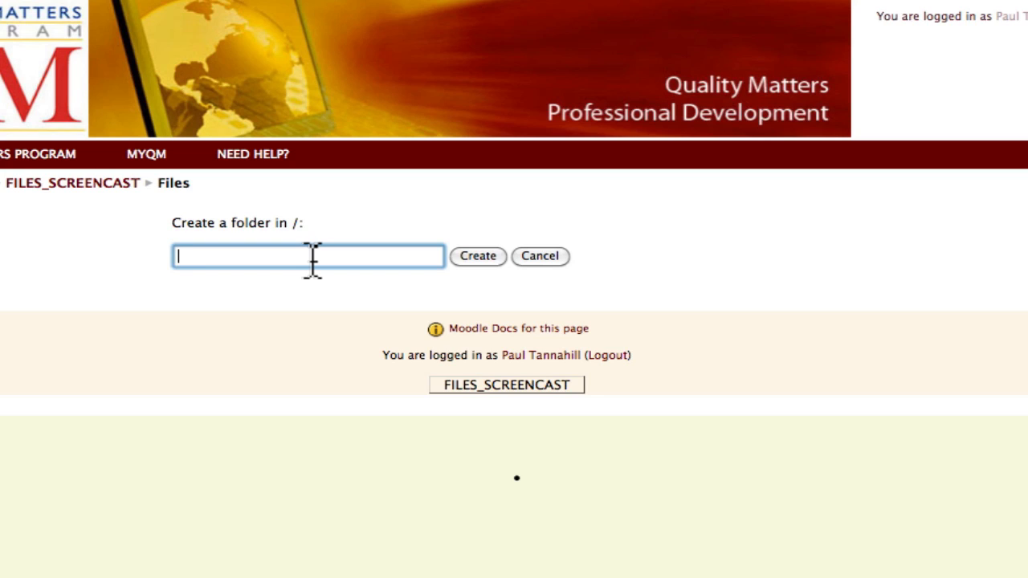
text(Docs)
click(474, 265)
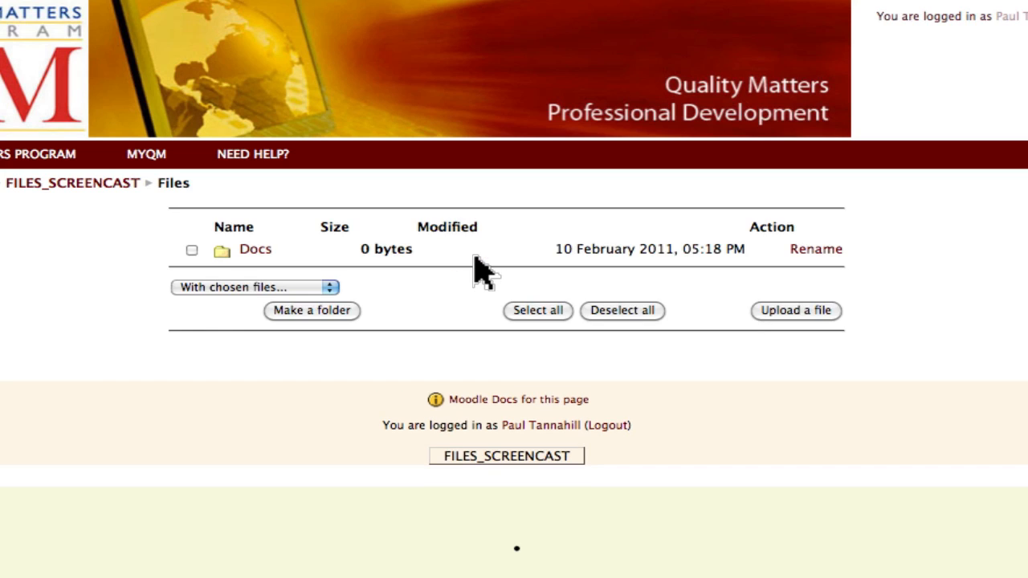
click(316, 310)
click(319, 257)
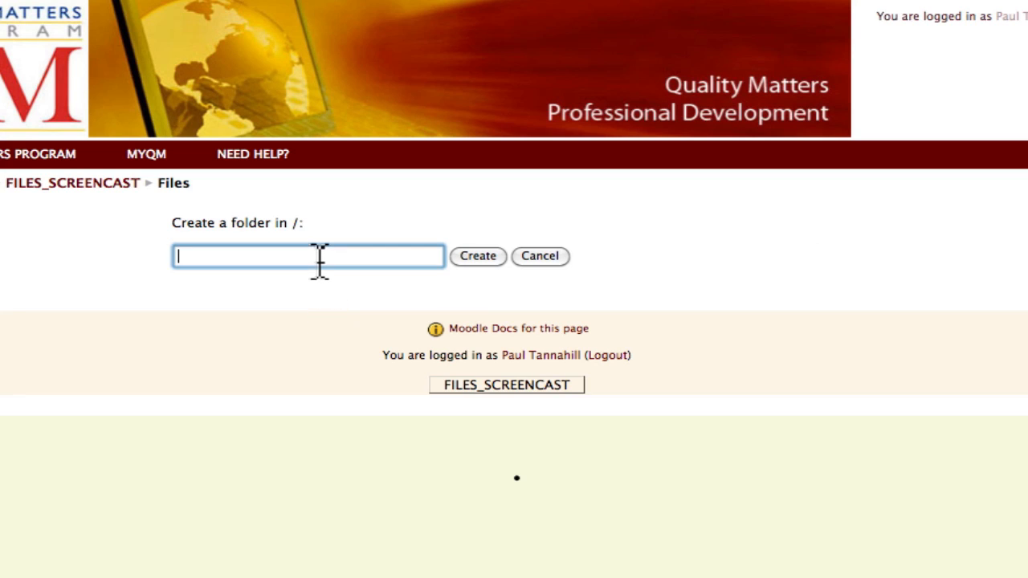
text(Images)
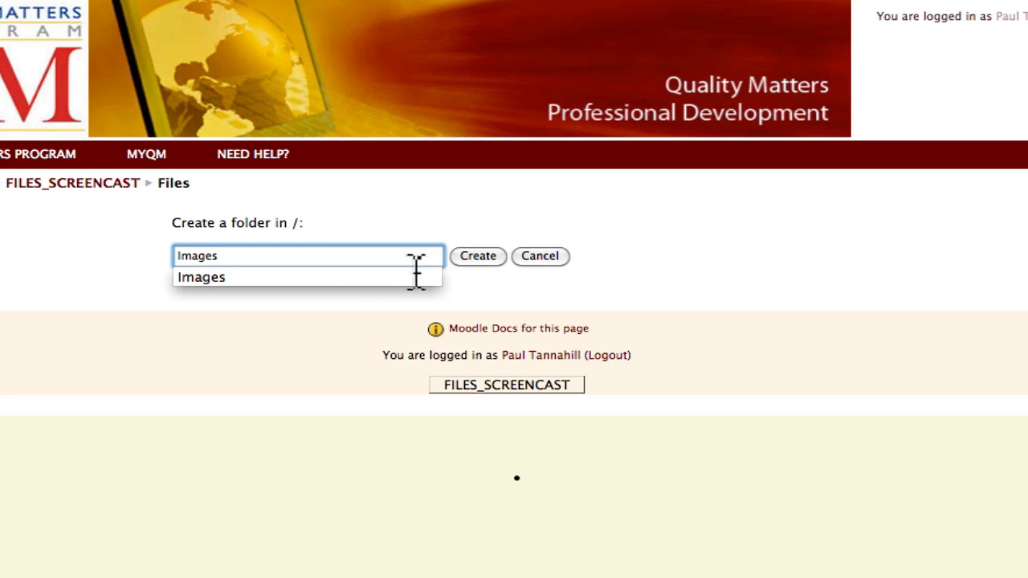
click(482, 259)
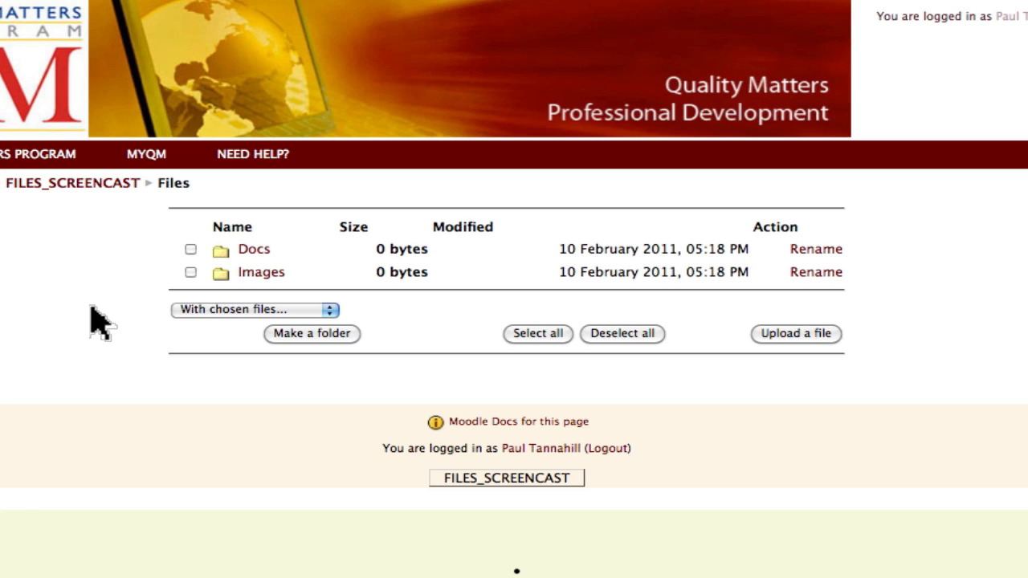
Delete the Docs and Images folders completely from the course files
click(190, 249)
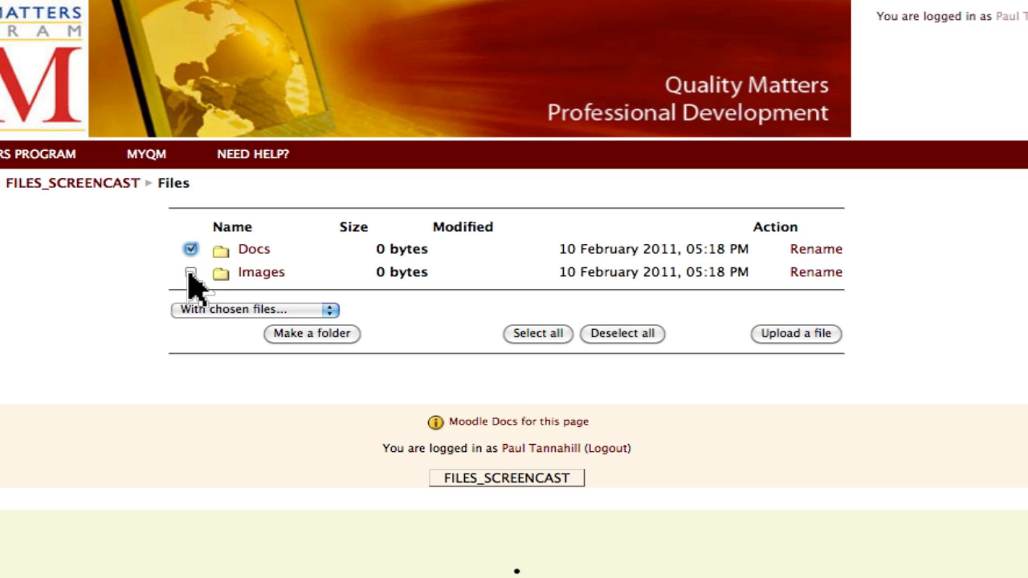
click(190, 272)
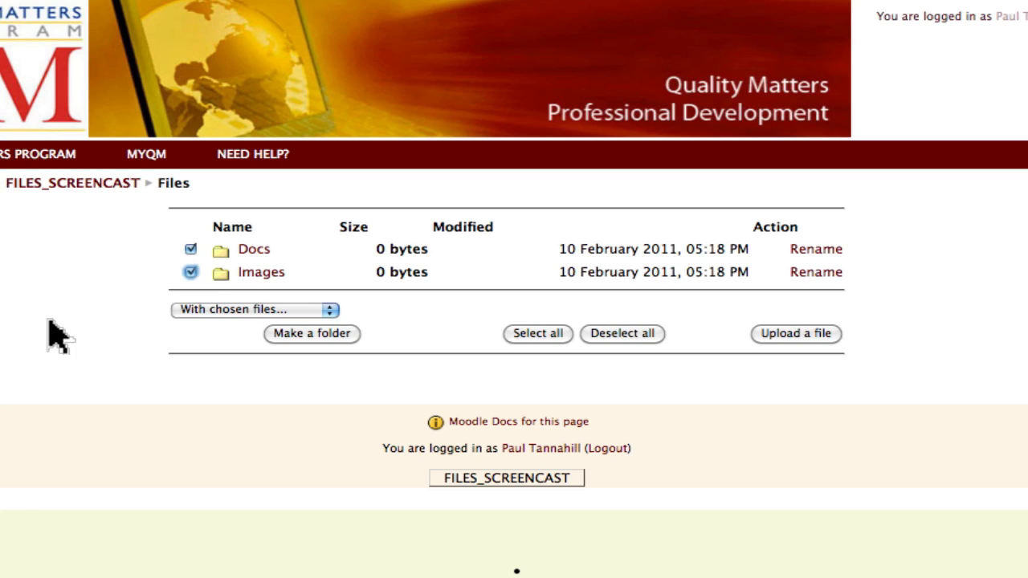
click(207, 312)
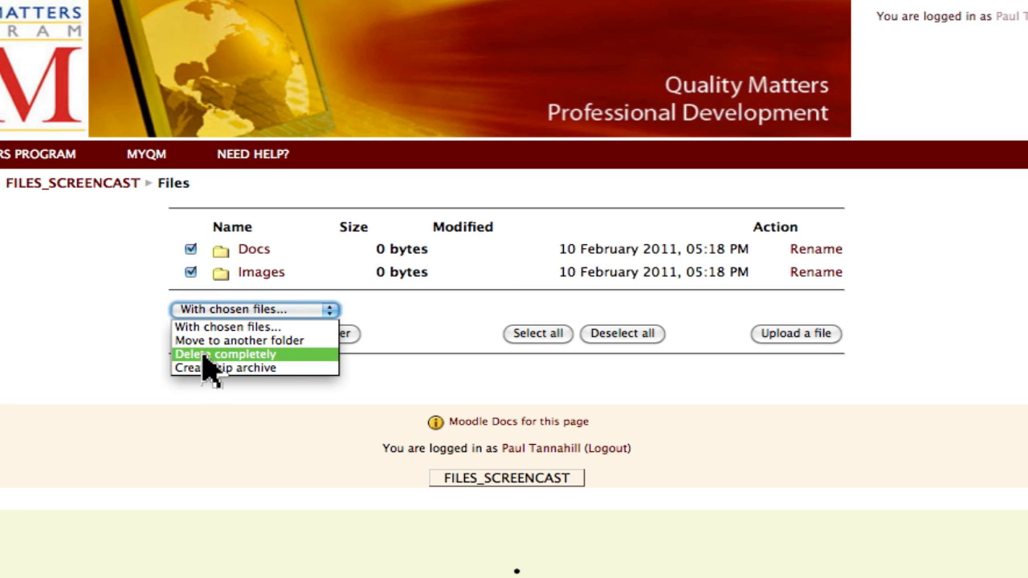
click(207, 354)
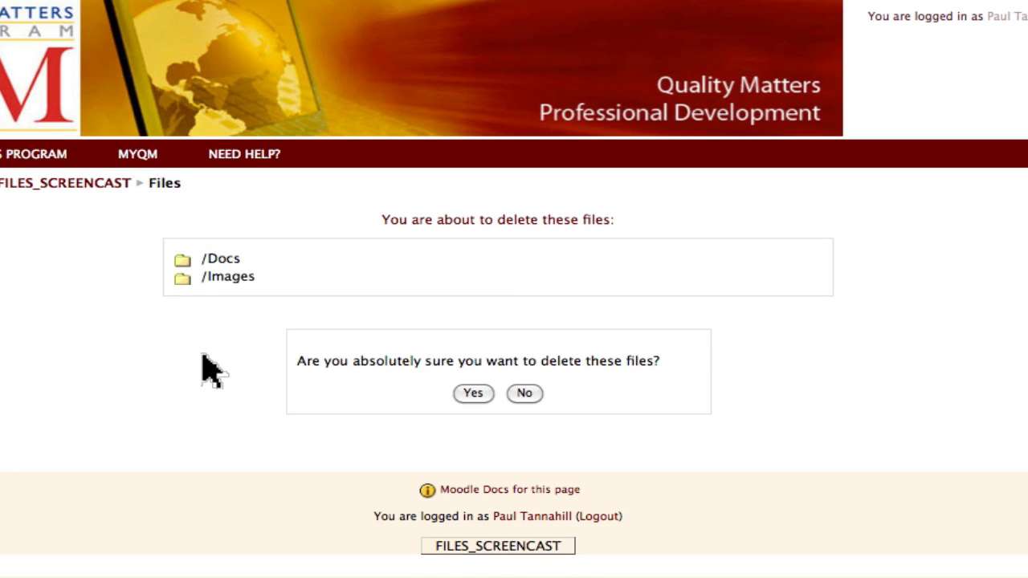
click(482, 394)
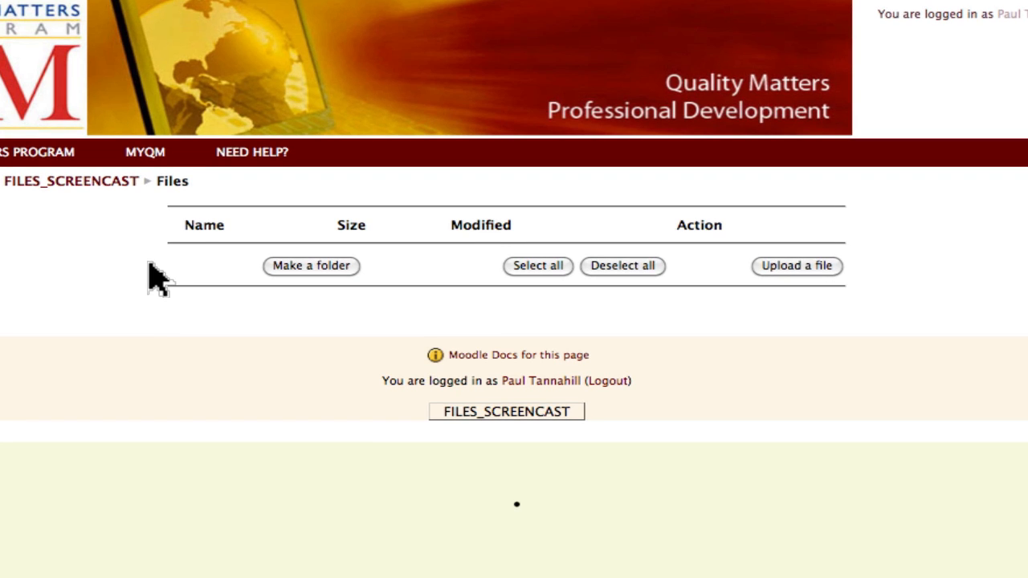
Switch to Finder and open the Moodle Course folder on the Desktop
key(super+Tab)
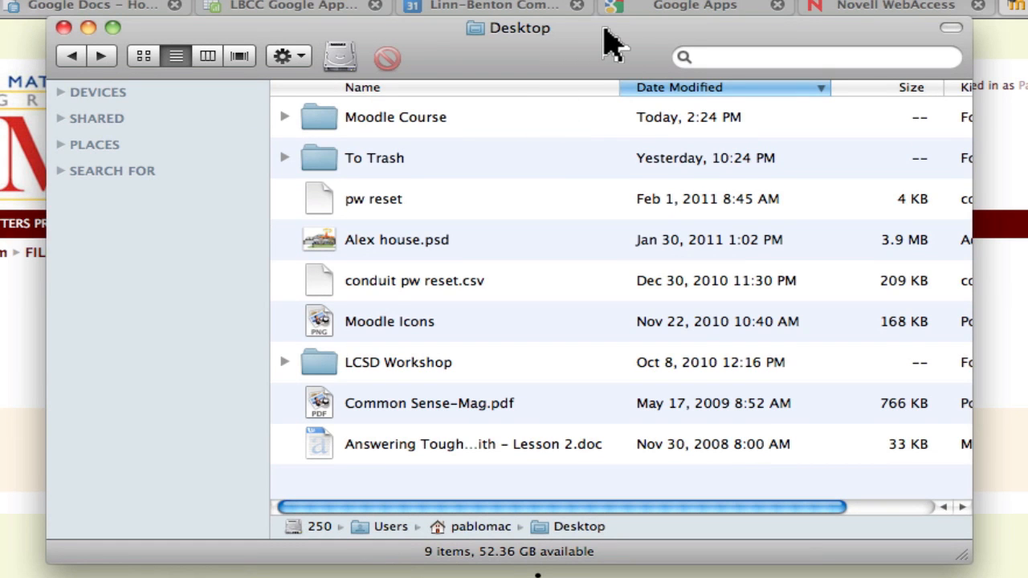
drag(603, 26, 589, 36)
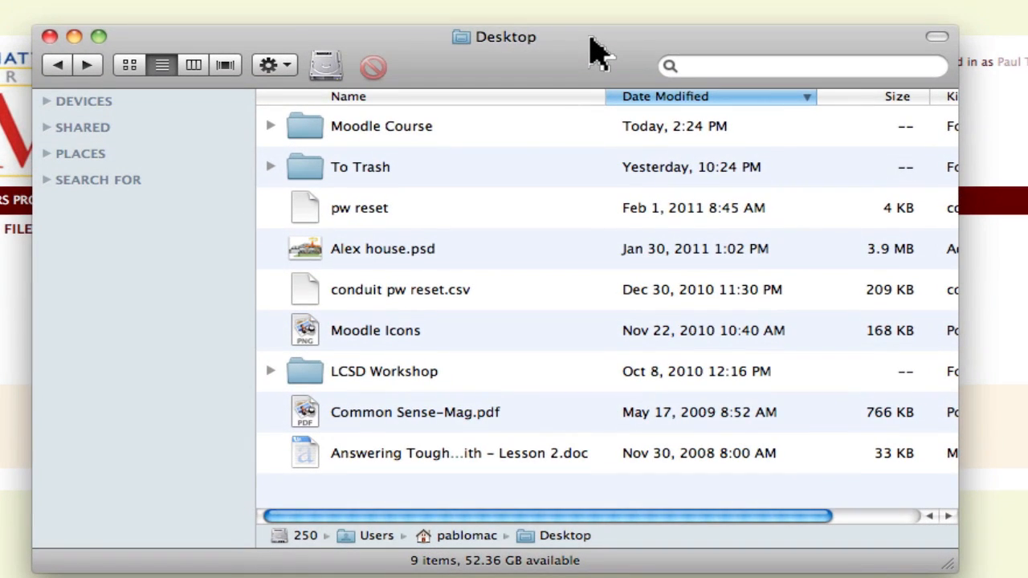
click(305, 133)
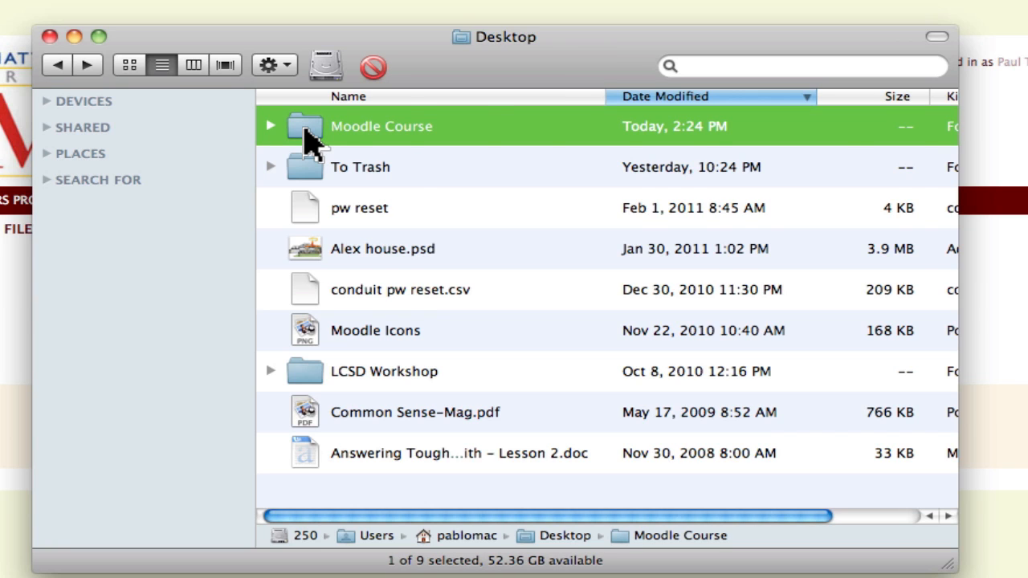
double_click(309, 136)
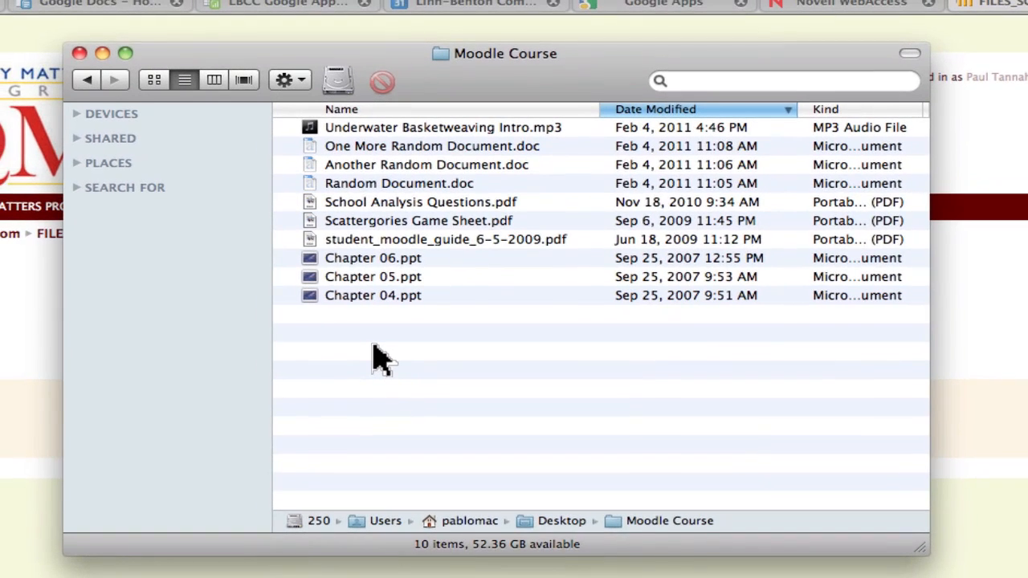
click(28, 306)
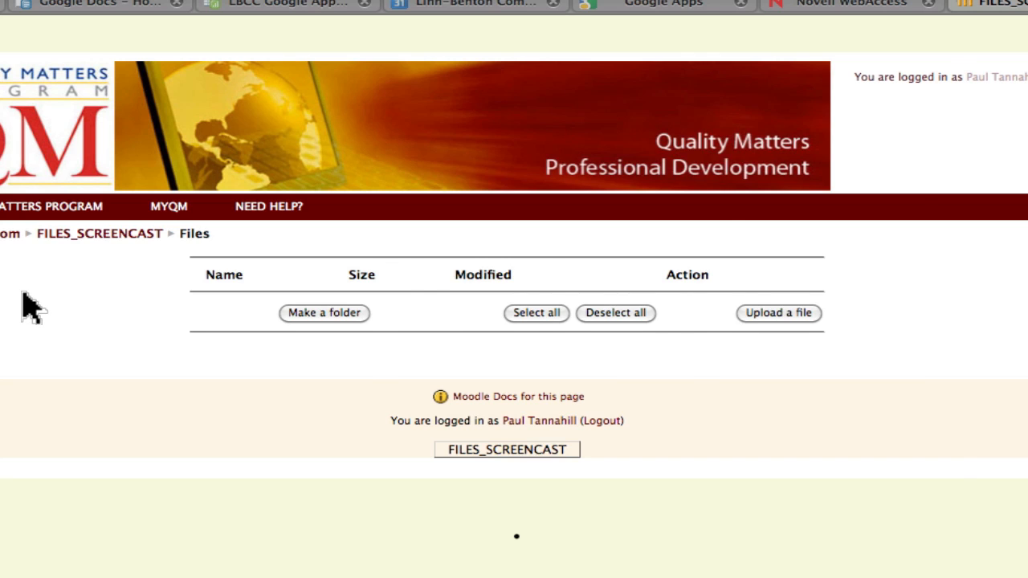
key(super+Tab)
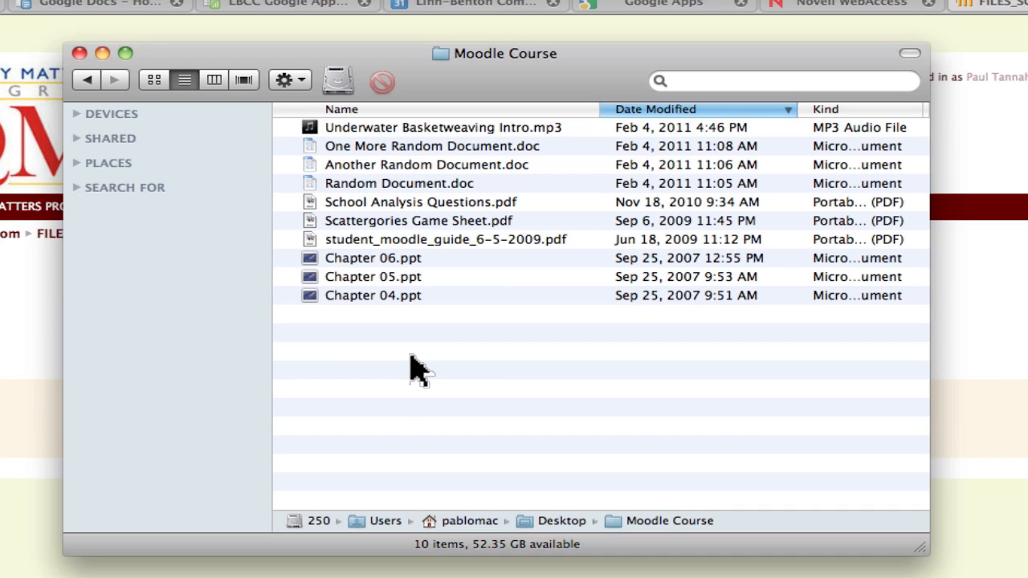
Create a new folder named PowerPoints inside the Moodle Course folder
right_click(411, 359)
click(413, 366)
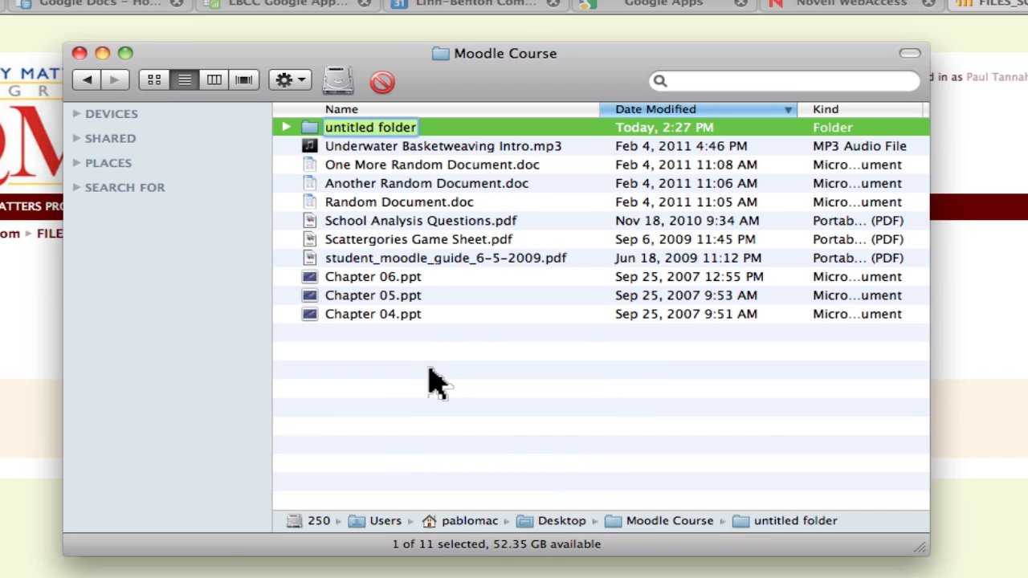
text(PowerP)
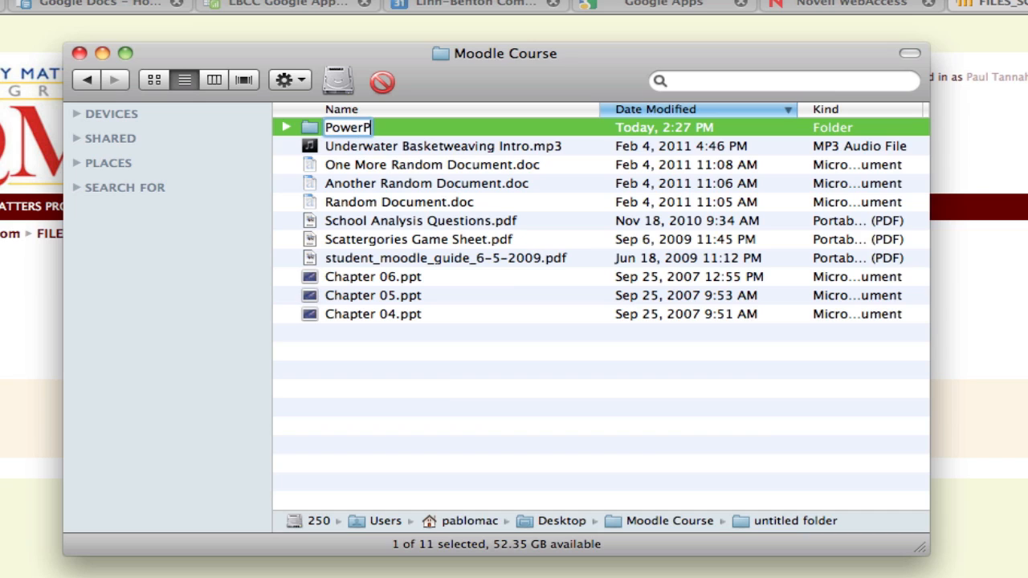
text(oints)
key(Return)
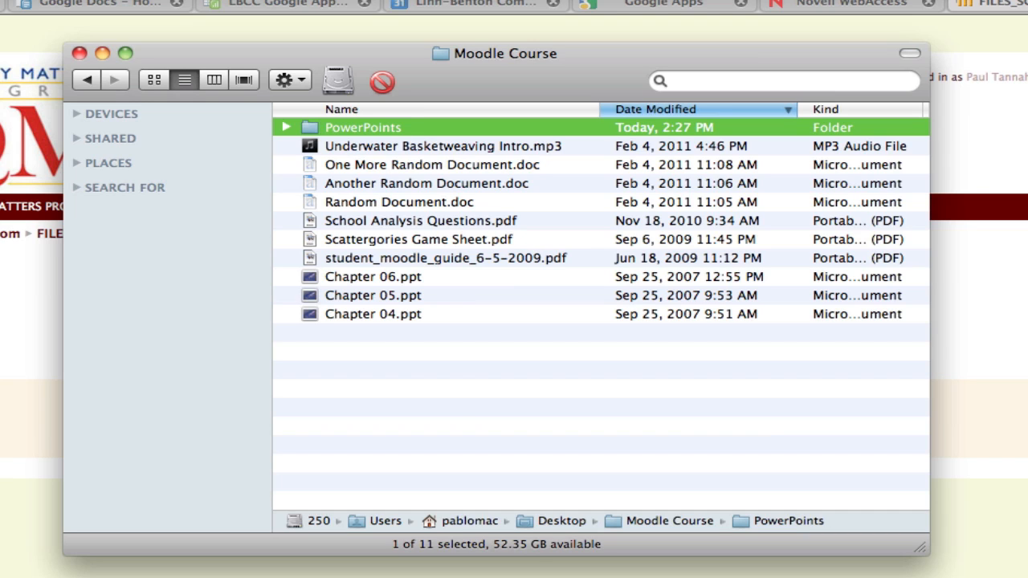
Create two more folders named Docs and PDFs inside the Moodle Course folder
right_click(450, 386)
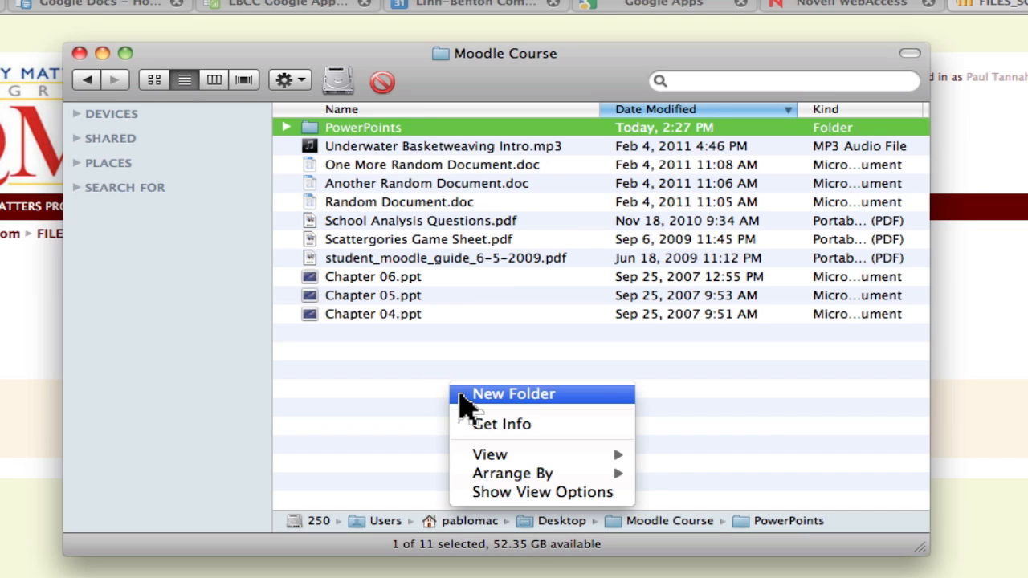
click(460, 395)
text(Docs)
key(Return)
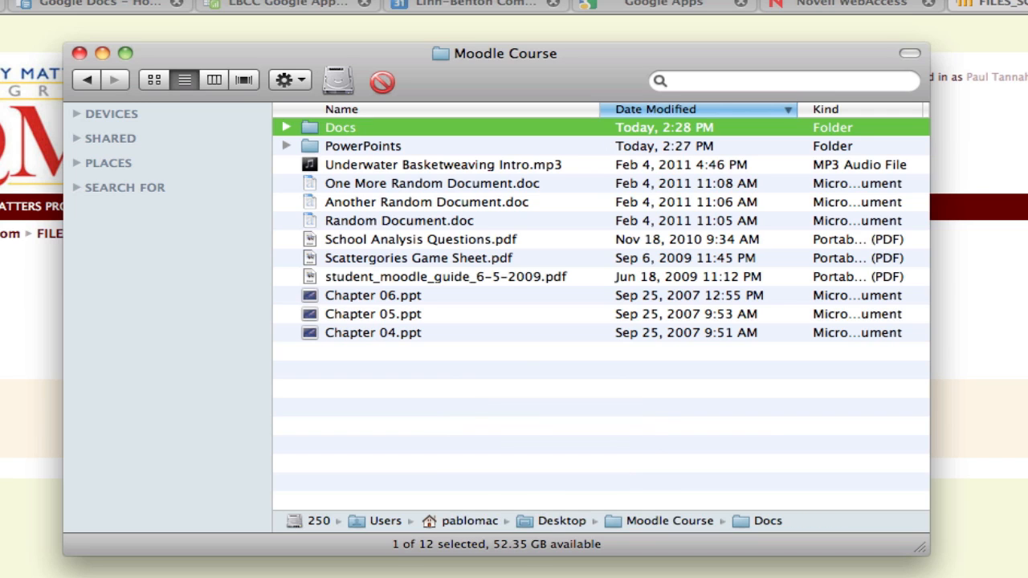
right_click(460, 393)
click(475, 403)
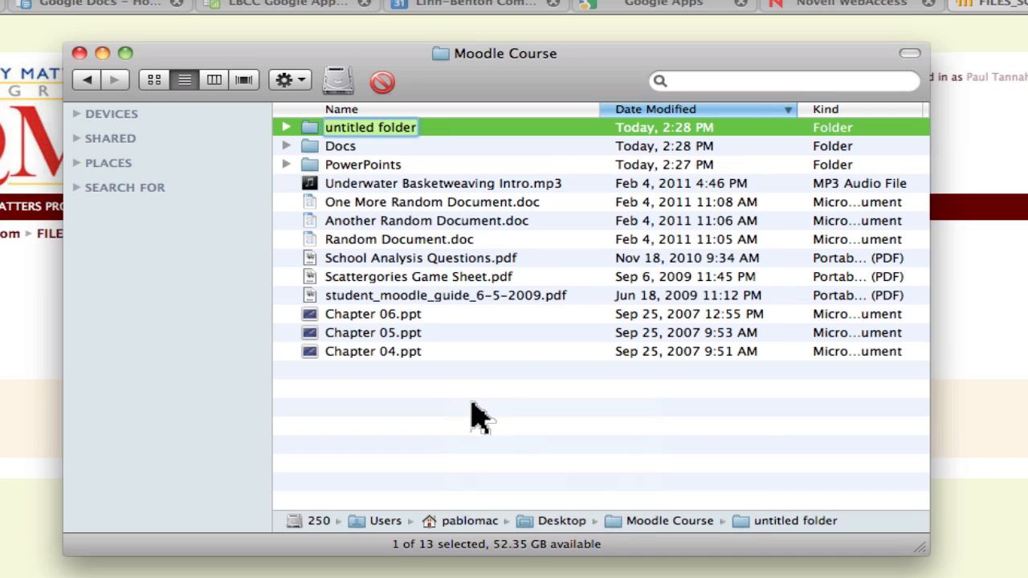
text(PDFs)
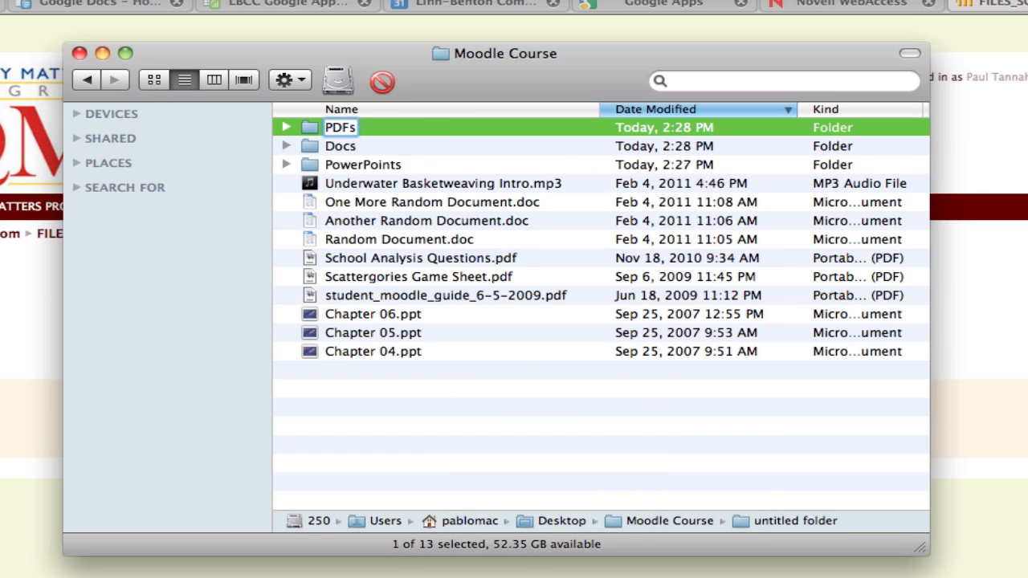
key(Return)
Create a folder named Audio in Moodle Course and move Underwater Basketweaving Intro.mp3 into it
right_click(486, 411)
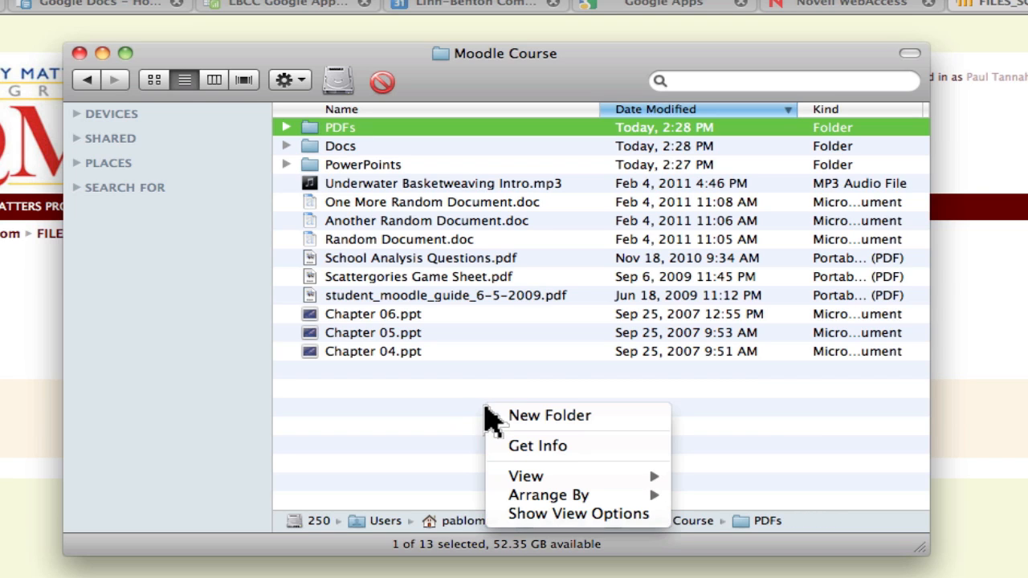
click(496, 415)
text(Audio)
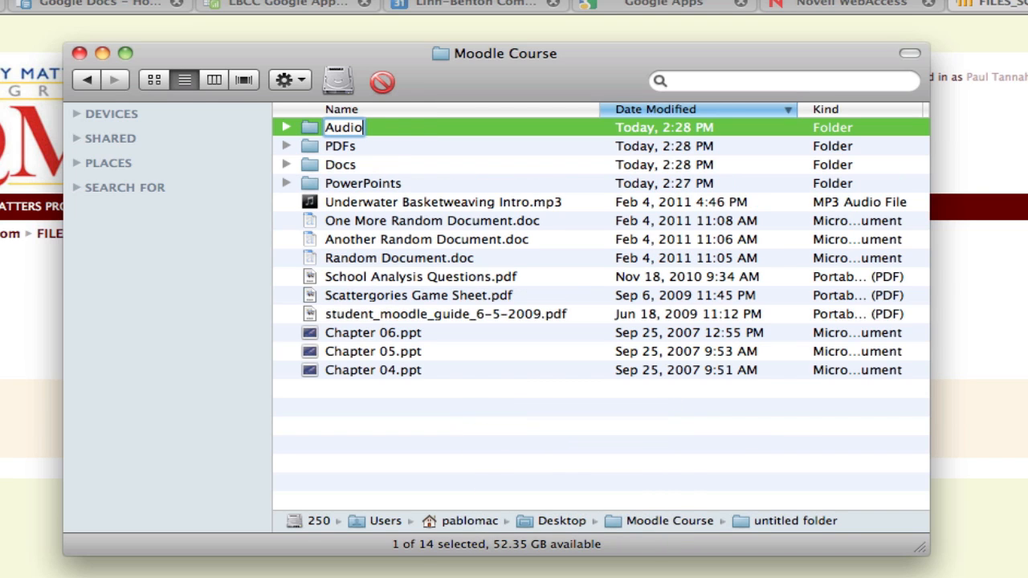
key(Return)
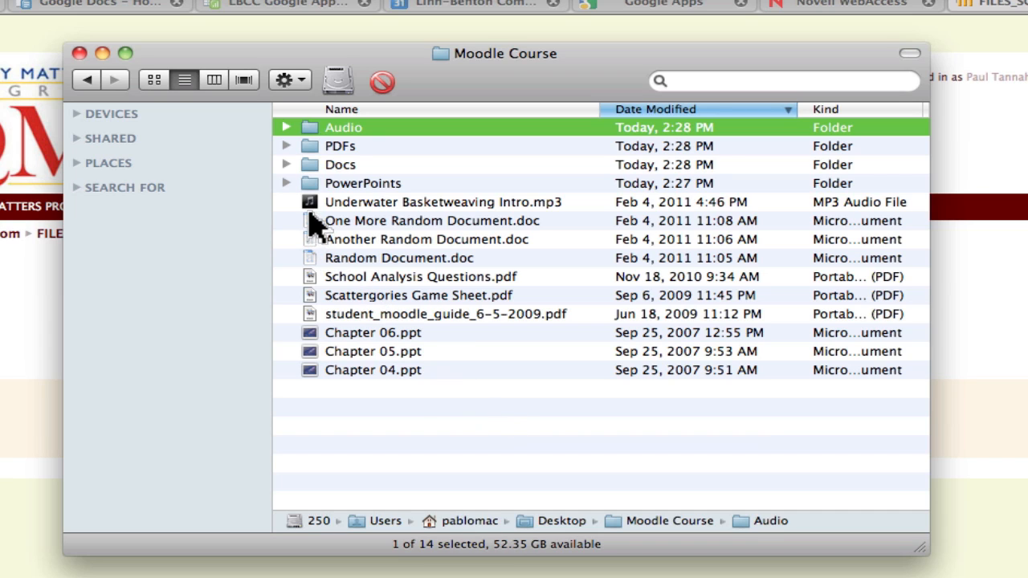
drag(310, 205, 351, 135)
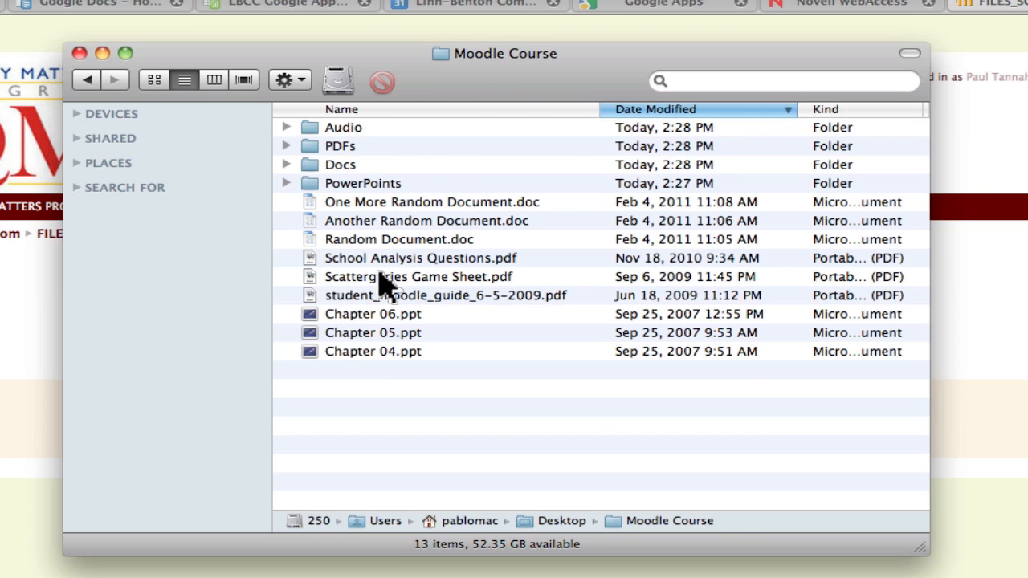
Move School Analysis Questions.pdf, Scattergories Game Sheet.pdf and student_moodle_guide_6-5-2009.pdf into the PDFs folder
click(413, 259)
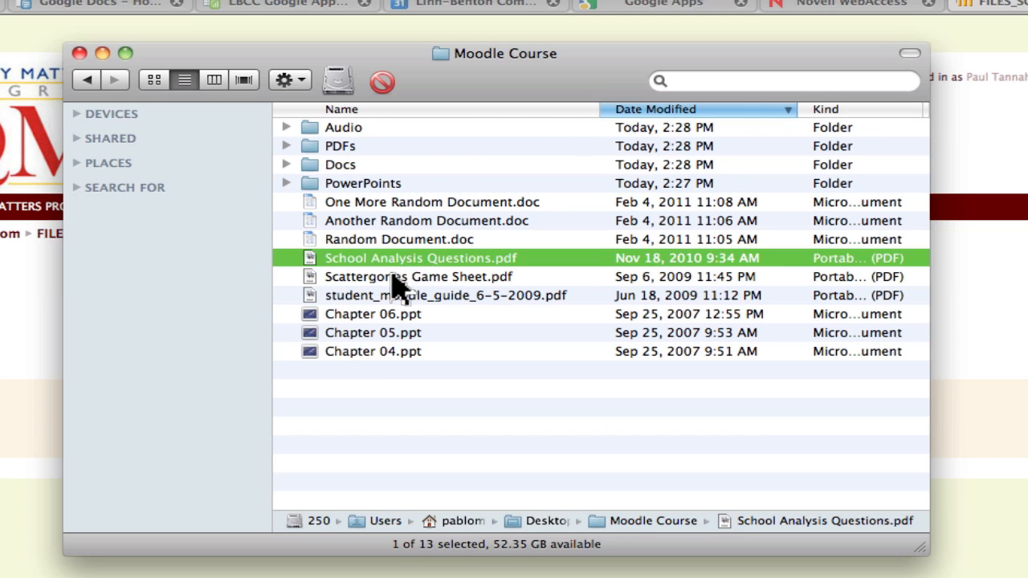
shift+click(396, 277)
click(357, 297)
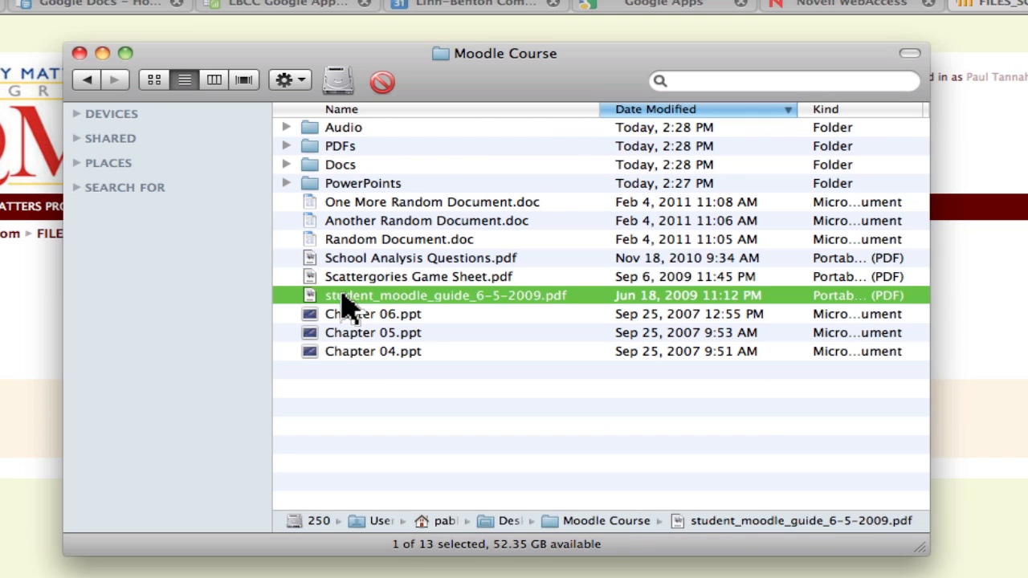
shift+click(307, 258)
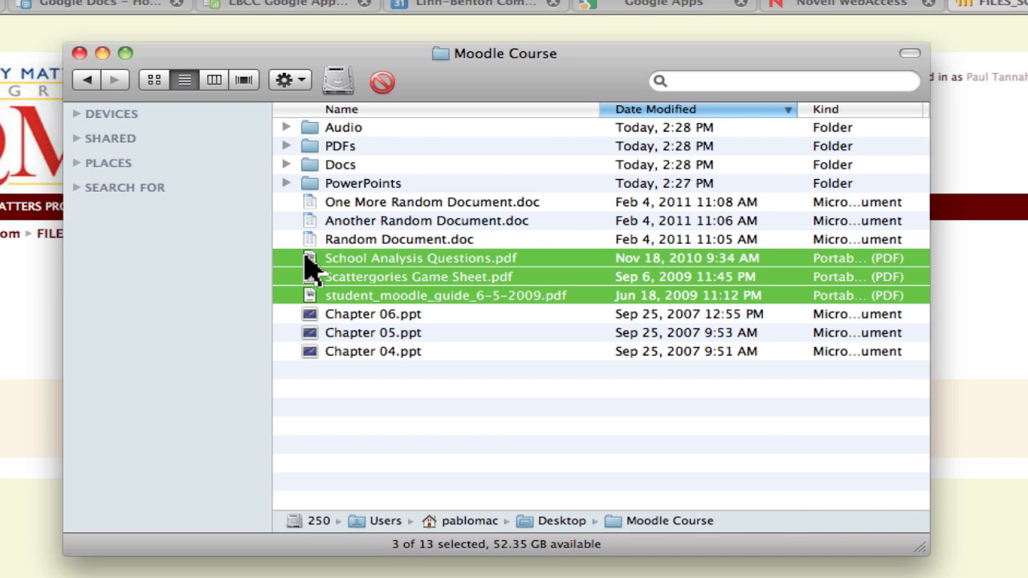
drag(308, 261, 402, 146)
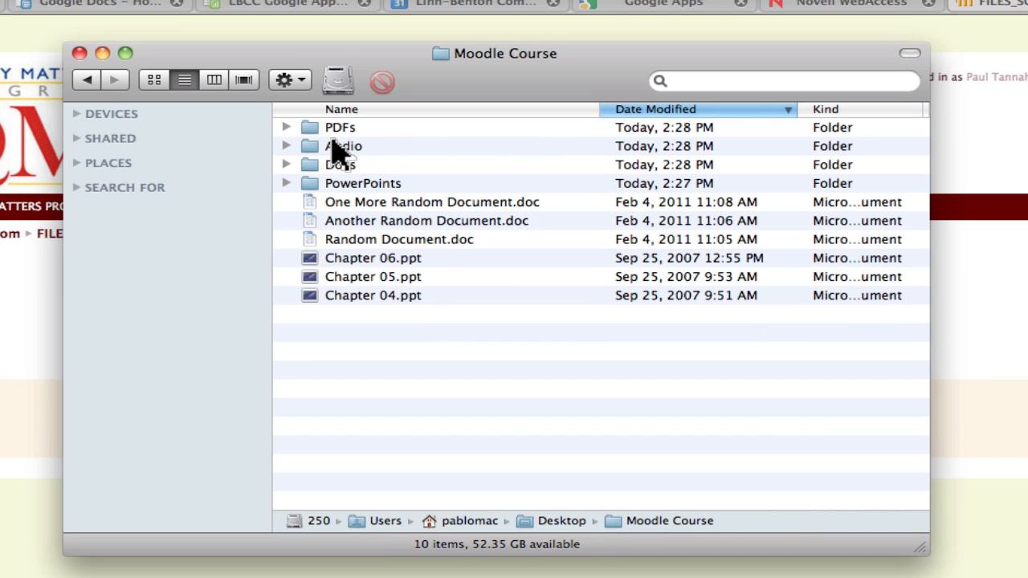
Move Chapter 04.ppt, Chapter 05.ppt and Chapter 06.ppt into the PowerPoints folder
click(312, 263)
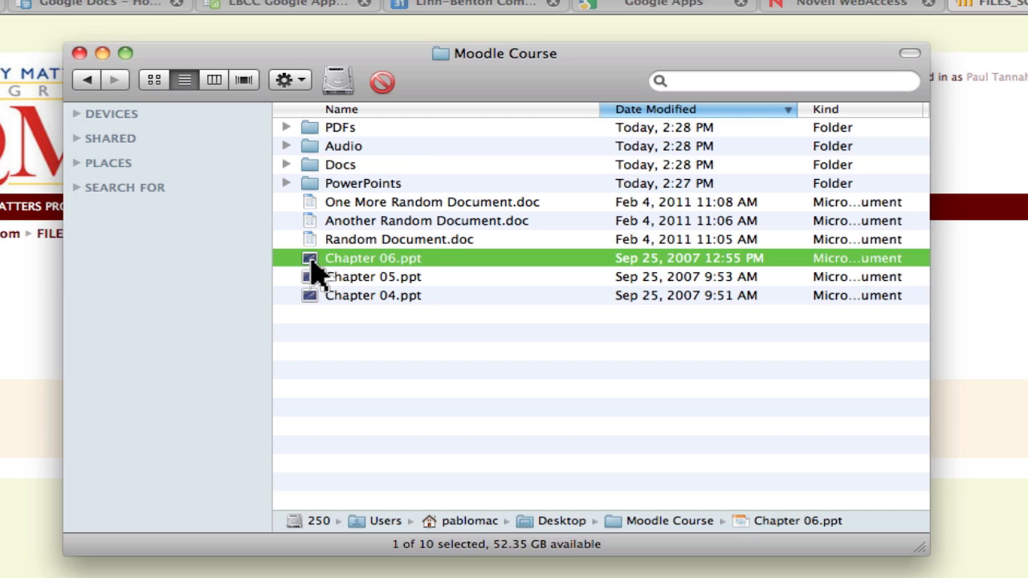
shift+click(318, 297)
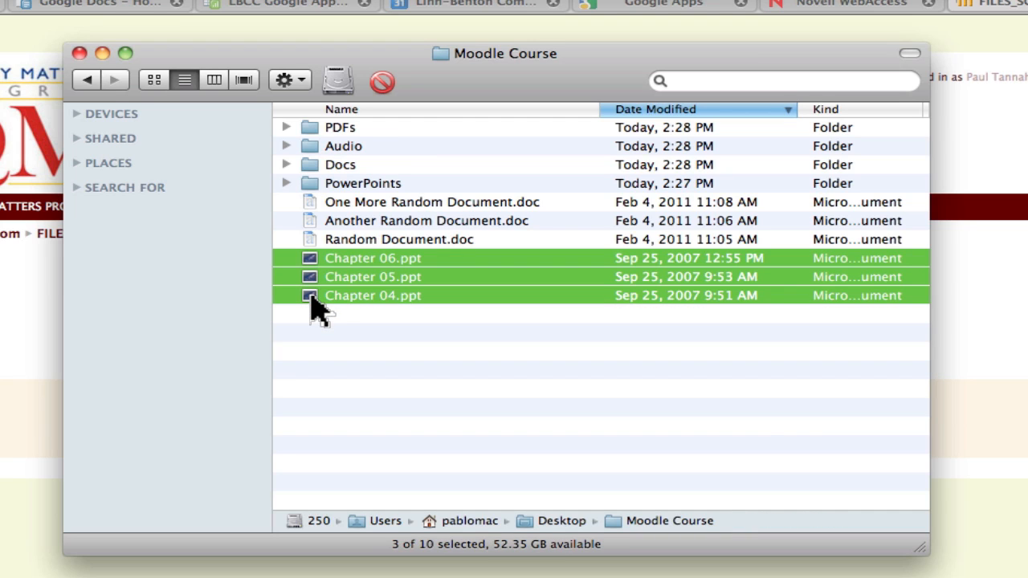
drag(312, 296, 386, 189)
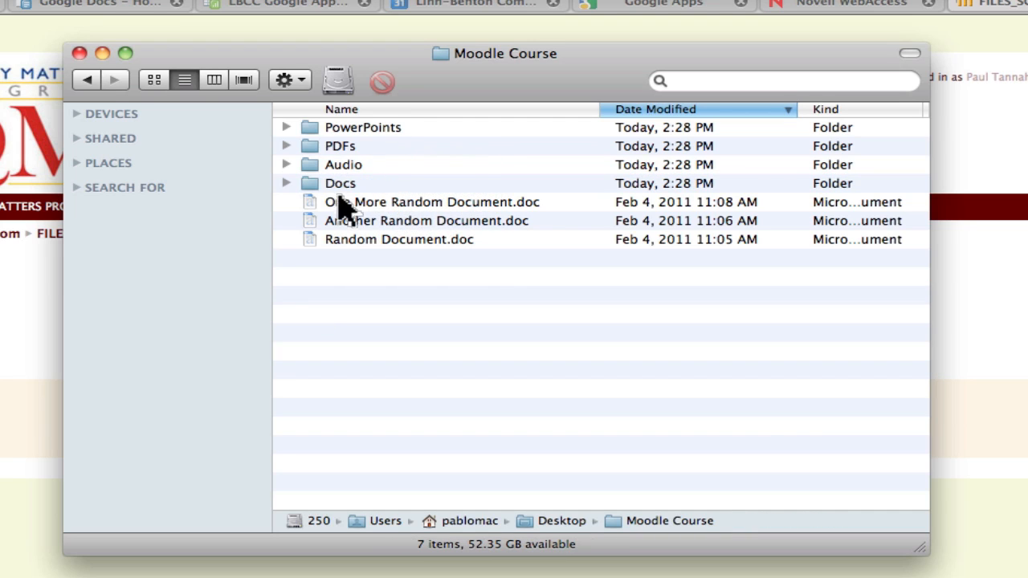
Move One More Random Document.doc, Another Random Document.doc and Random Document.doc into the Docs folder
click(310, 203)
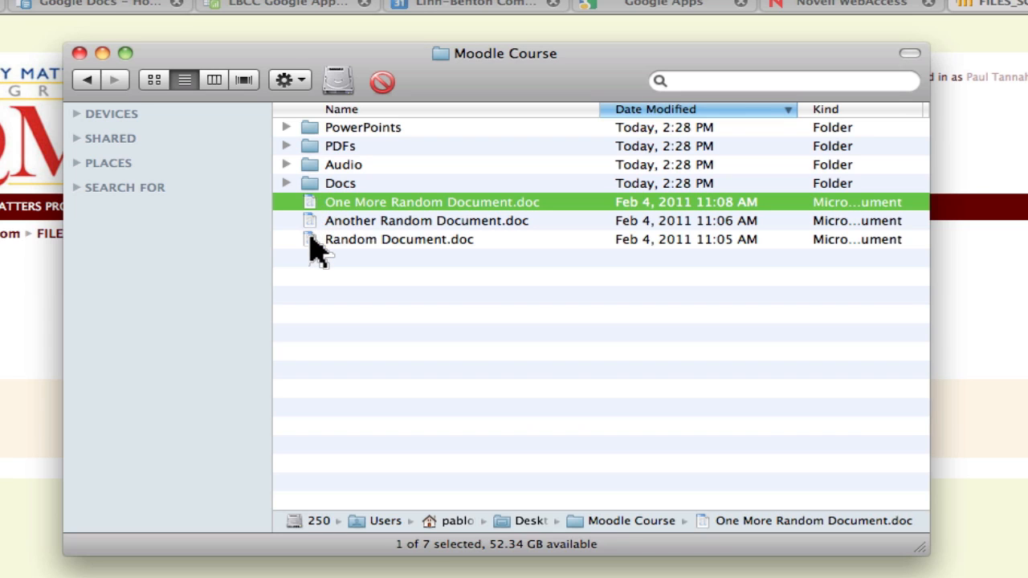
shift+click(318, 241)
drag(319, 251, 346, 189)
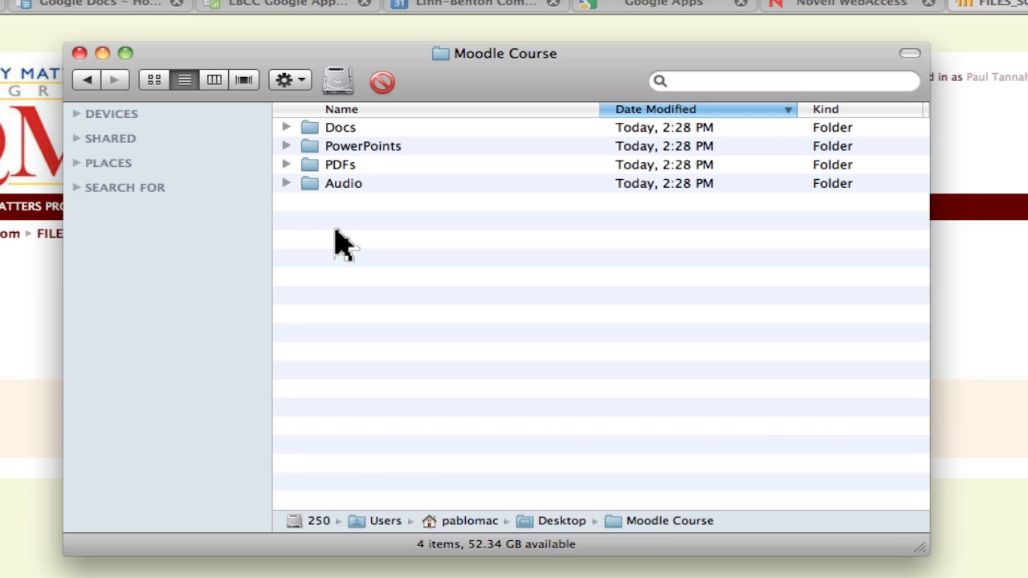
Compress the Docs, PowerPoints, PDFs and Audio folders together into one ZIP archive
click(313, 132)
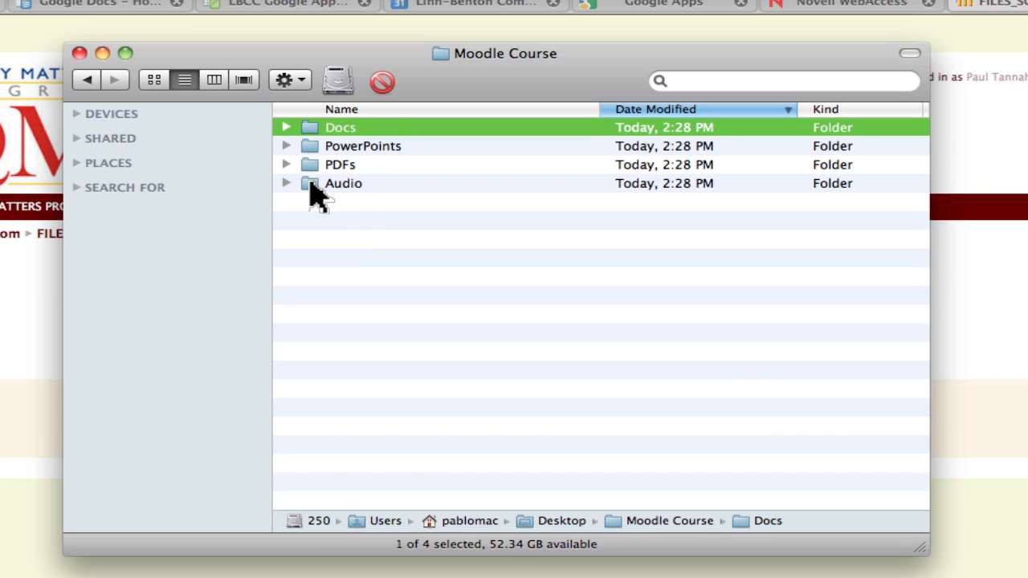
shift+click(311, 187)
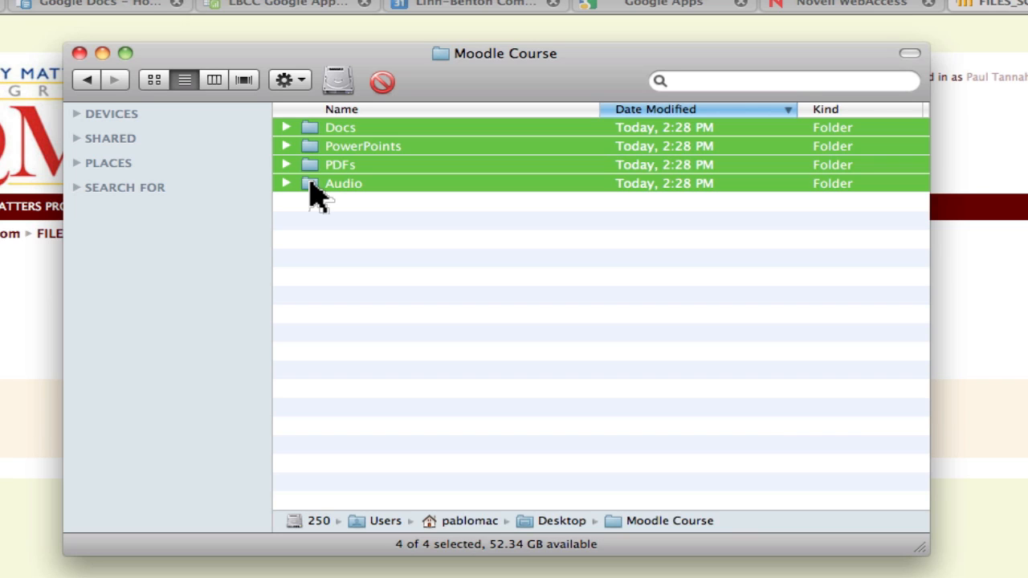
right_click(317, 197)
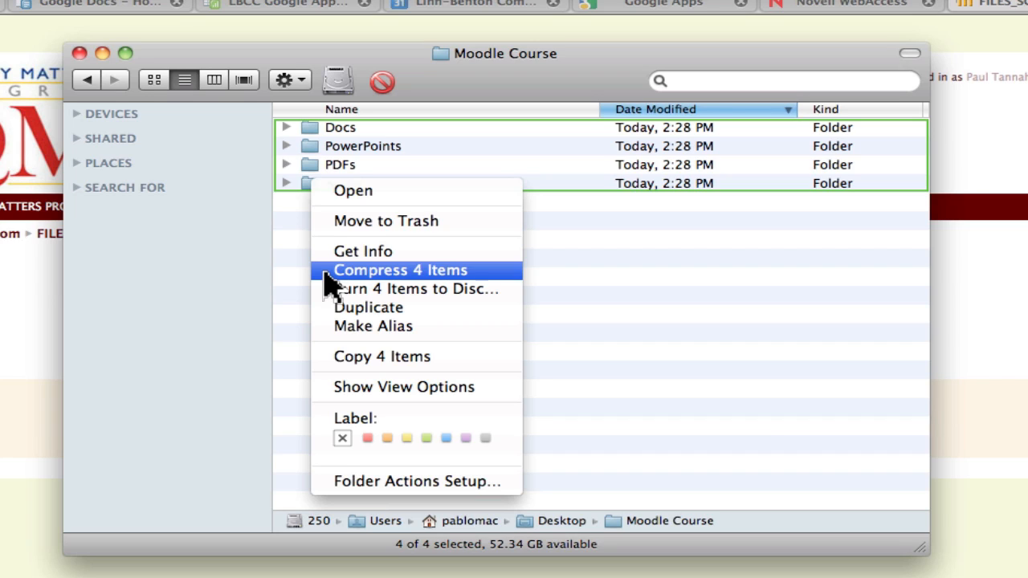
click(399, 273)
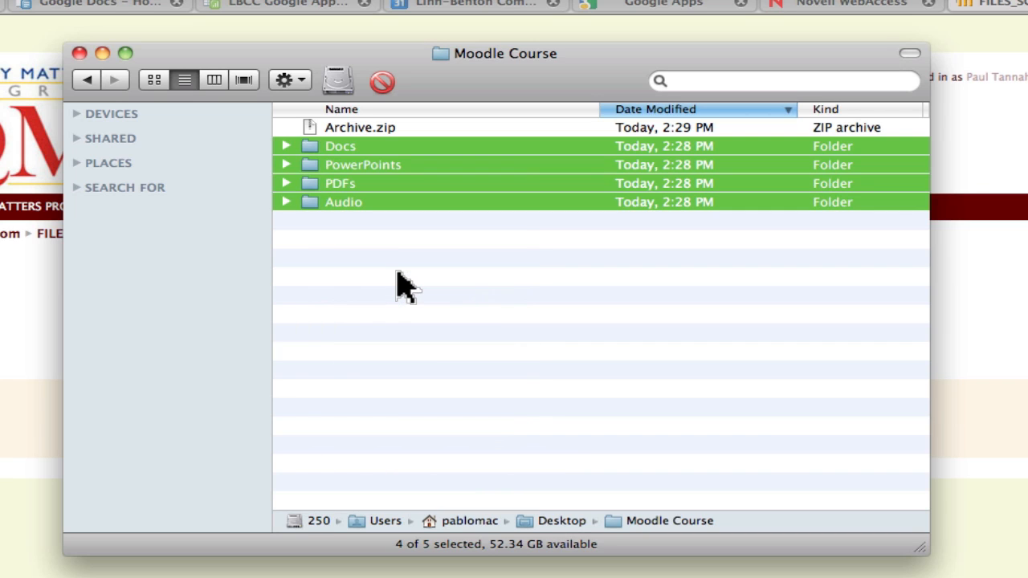
Check the file size of Archive.zip in its file information, then close the information window
click(312, 129)
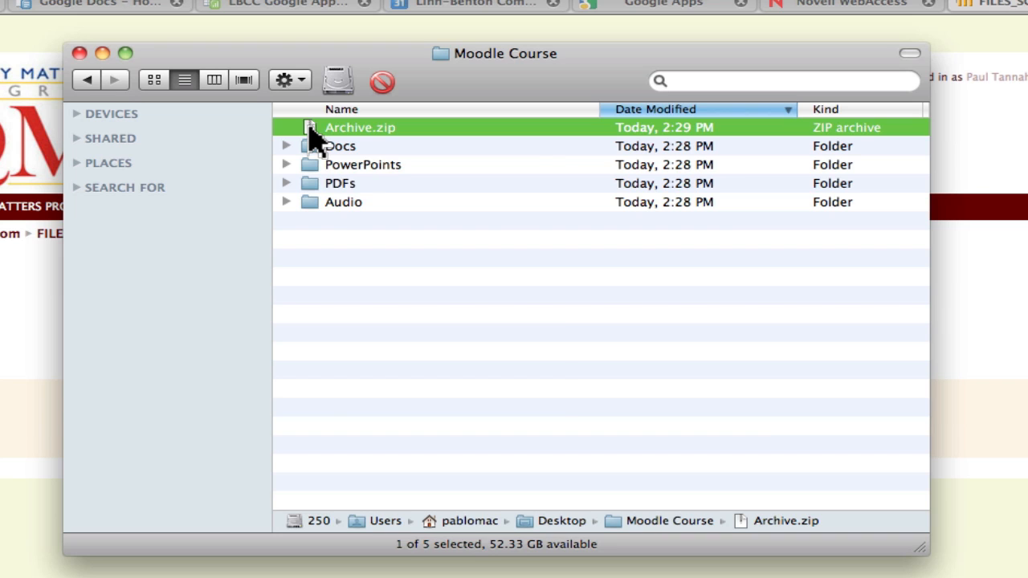
right_click(315, 143)
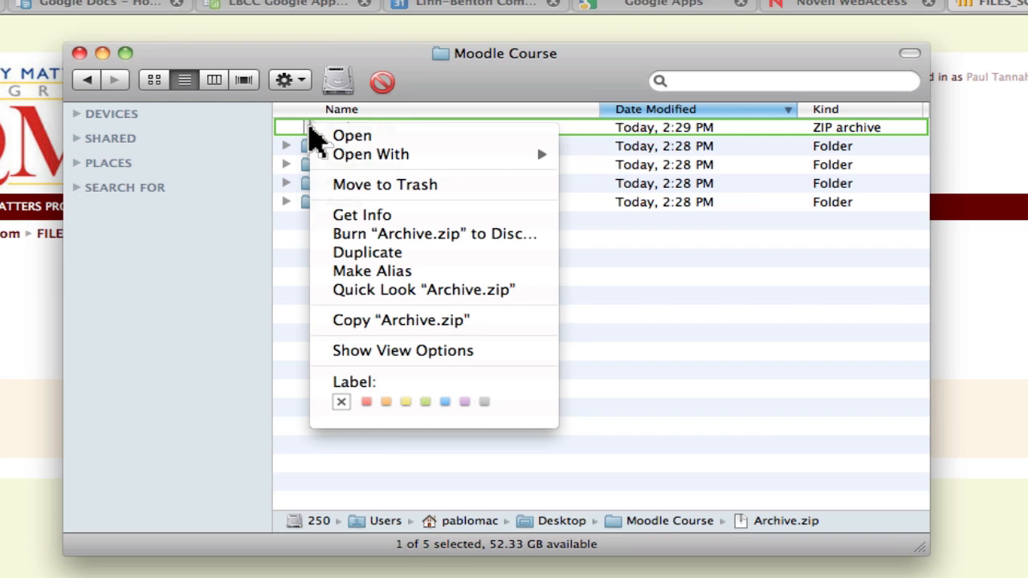
click(334, 217)
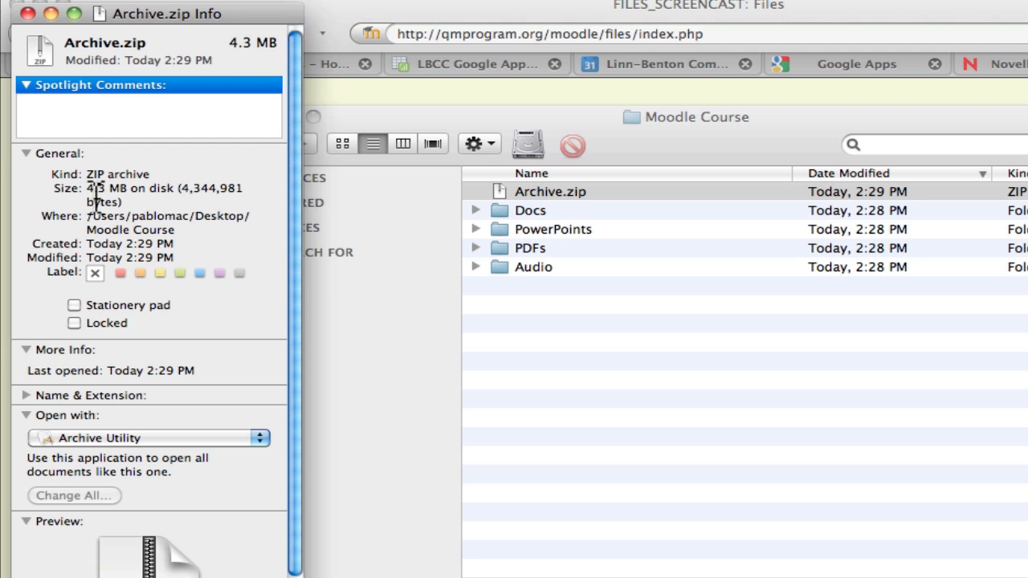
click(28, 14)
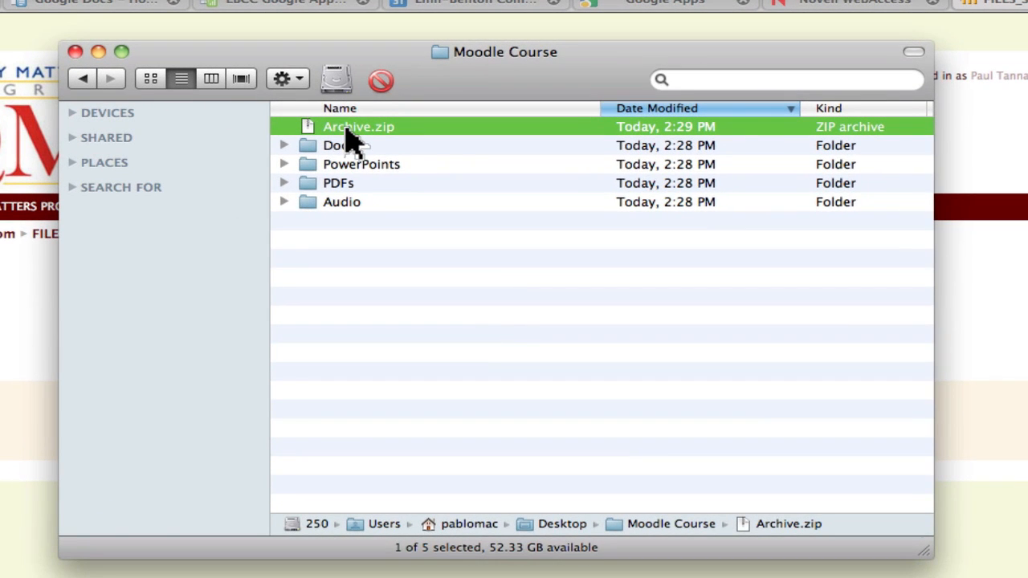
Rename Archive.zip to Moodle_Course.zip, with an underscore instead of a space
click(347, 132)
text(MOodle)
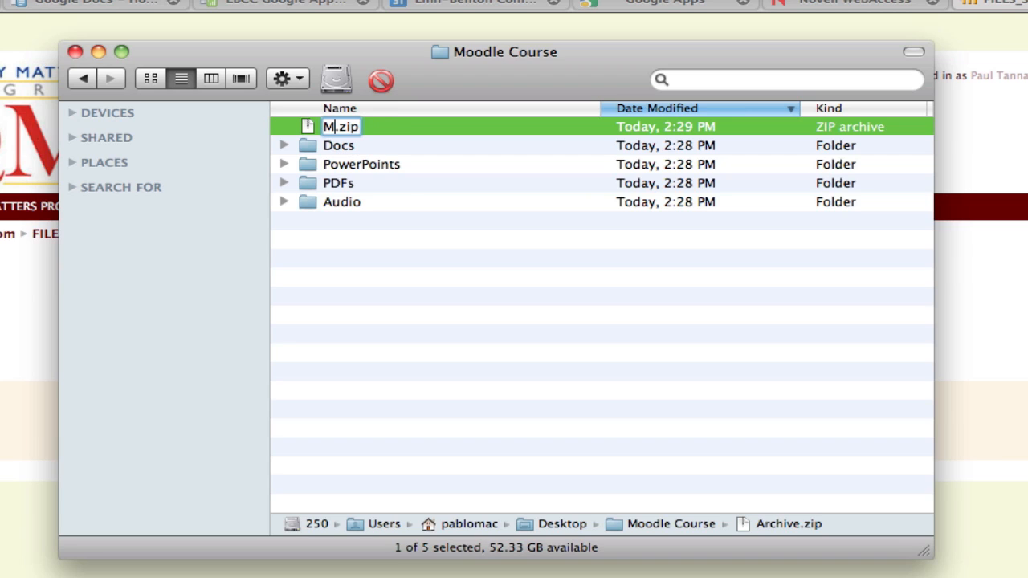
key(BackSpace)
key(BackSpace)
key(BackSpace)
key(BackSpace)
key(BackSpace)
text(oodle Course)
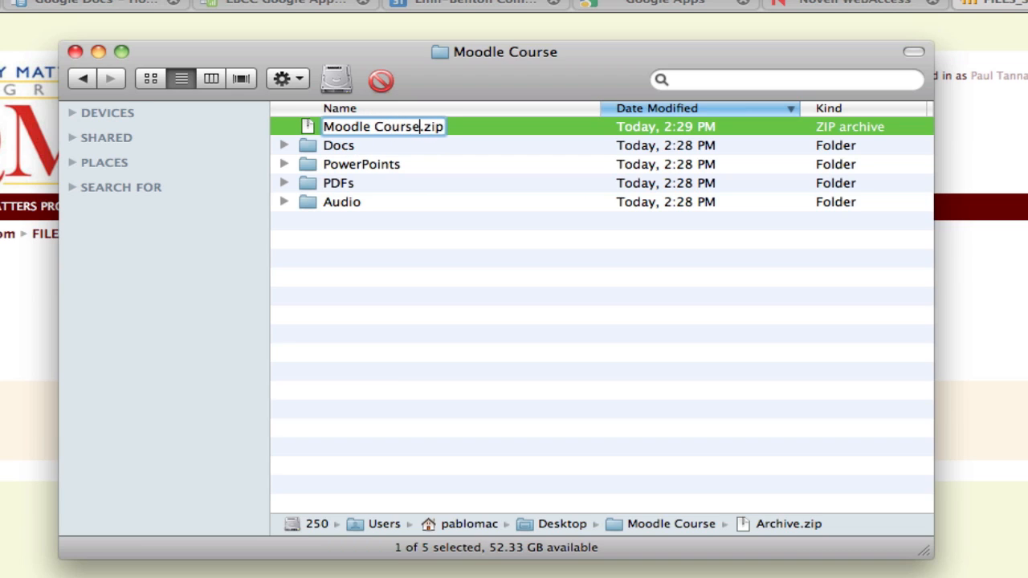
key(Left)
key(Left)
key(Left)
key(Left)
key(Left)
key(Left)
key(BackSpace)
text(_)
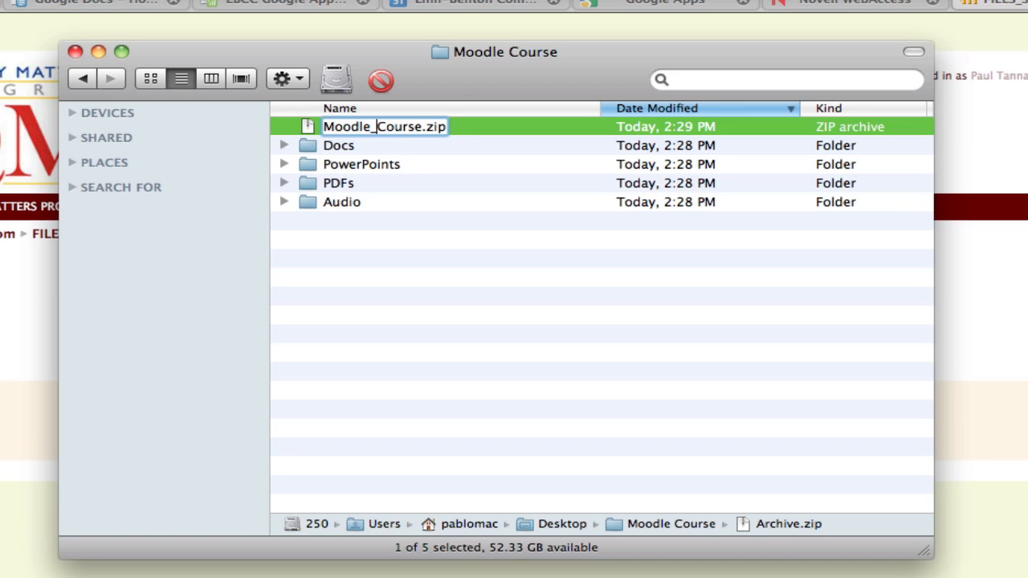
key(Return)
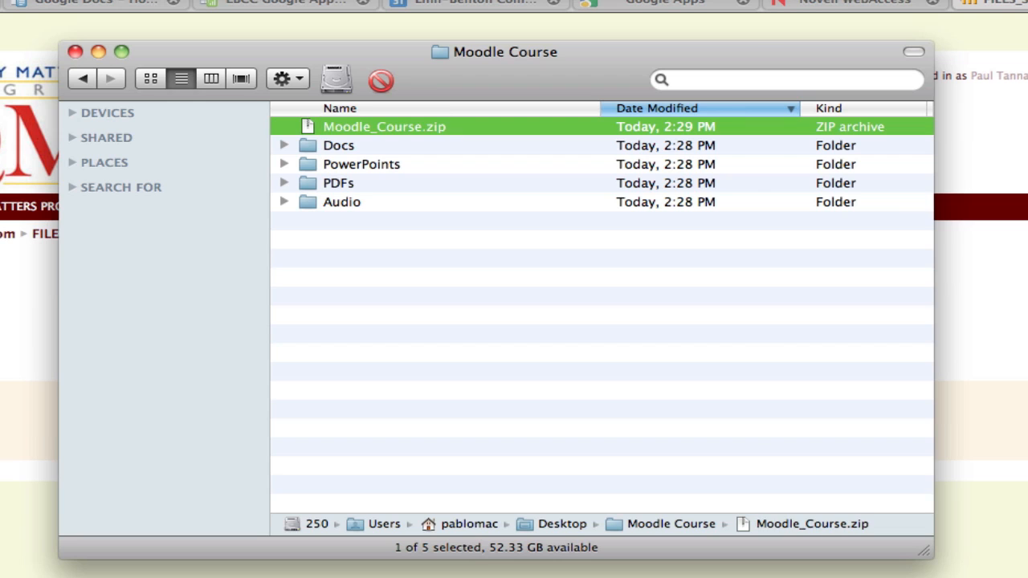
Switch to the Moodle Files page in the browser and upload Moodle_Course.zip from the Desktop's Moodle Course folder
click(2, 299)
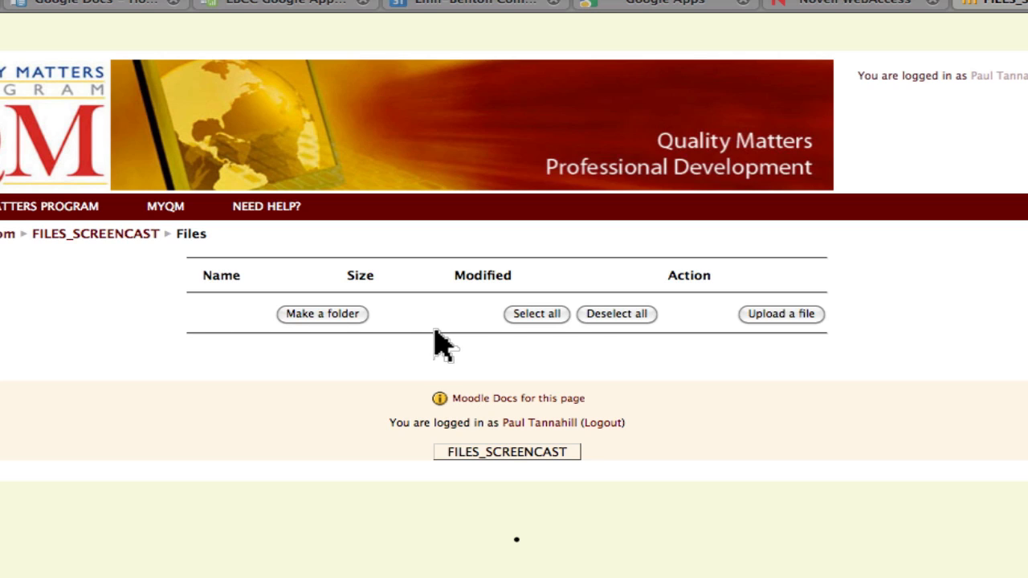
click(763, 316)
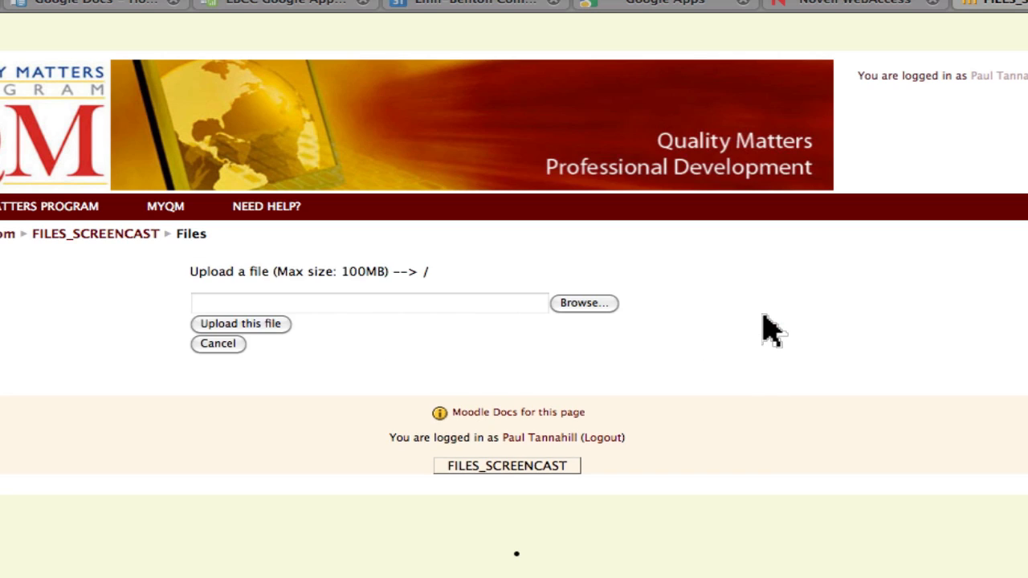
click(600, 304)
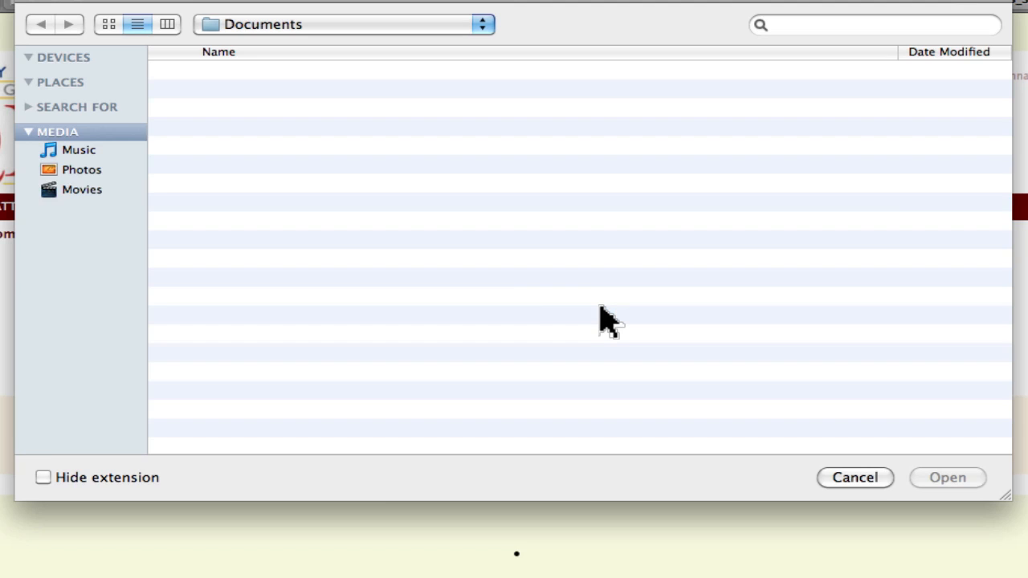
key(super+shift+d)
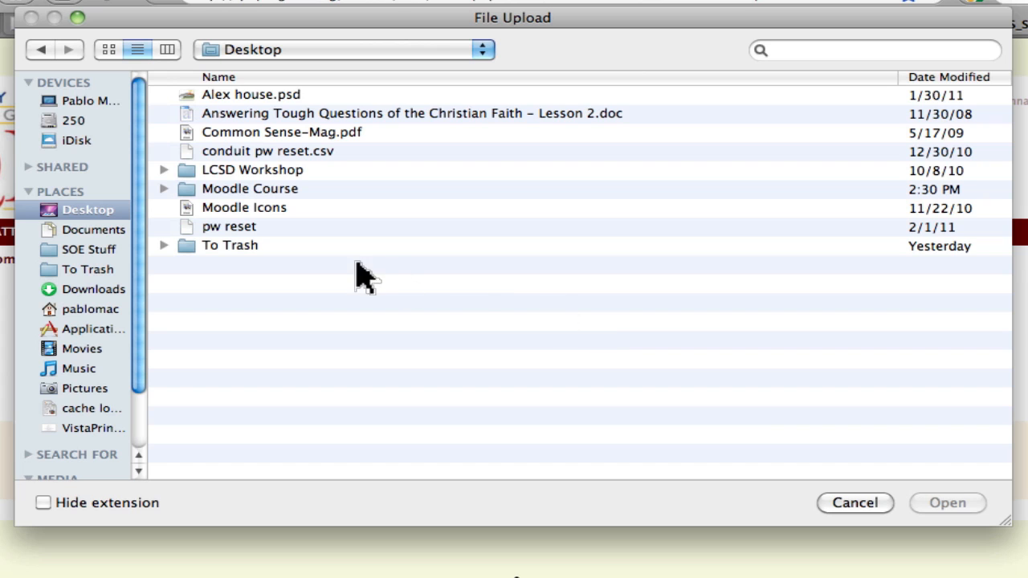
double_click(190, 189)
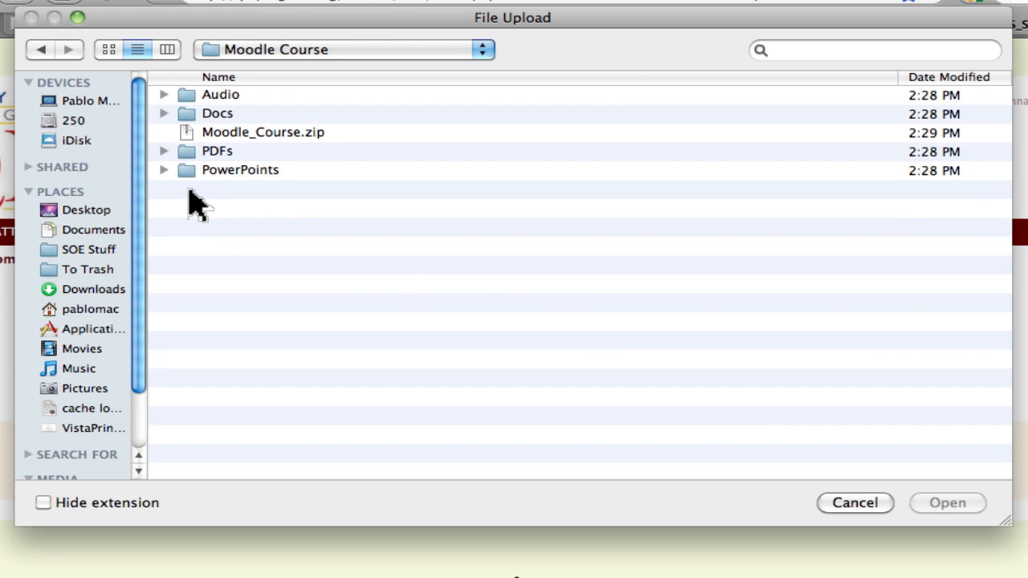
double_click(185, 133)
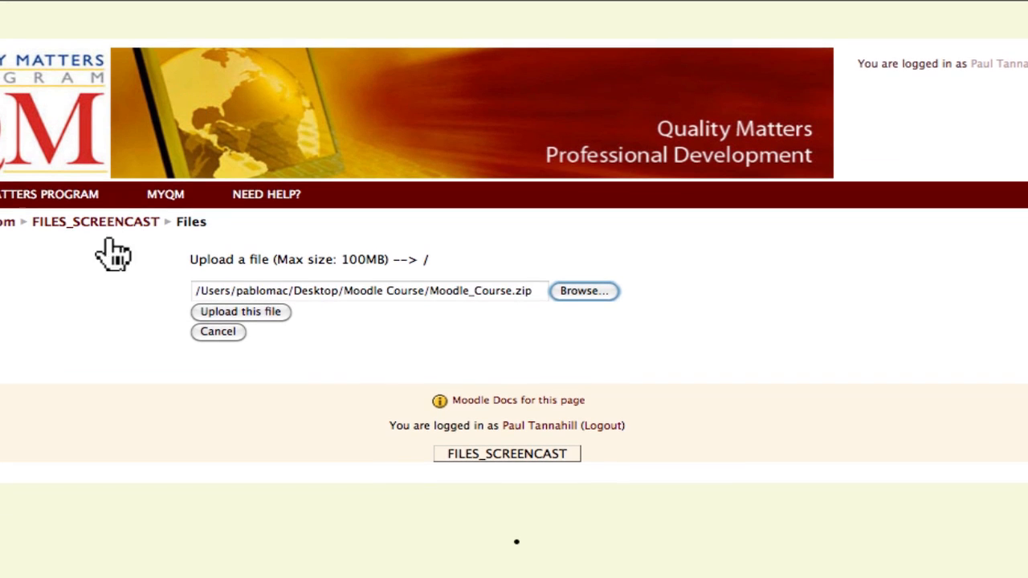
click(223, 316)
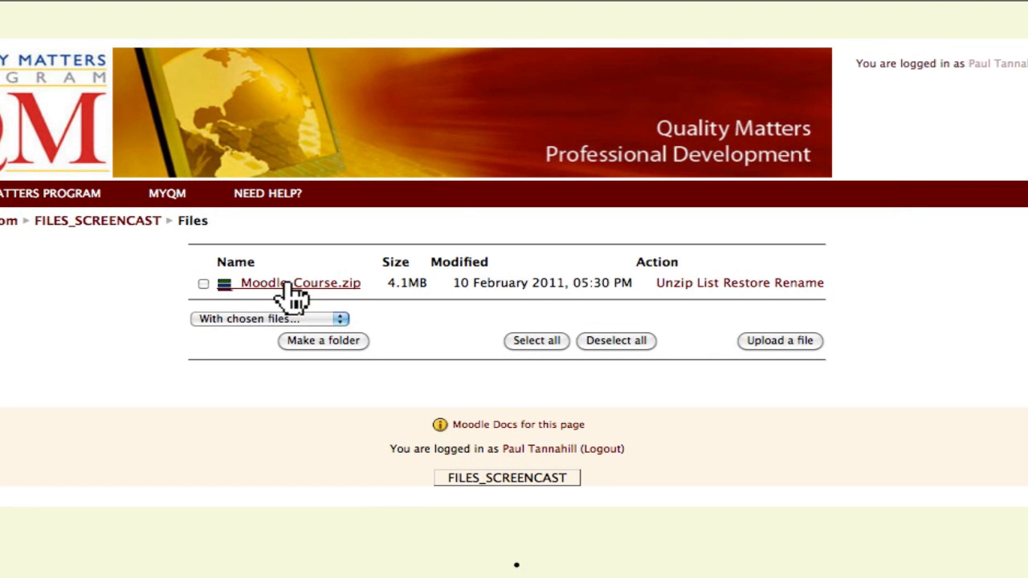
Unzip Moodle_Course.zip in the course Files area and return to the file list
click(673, 283)
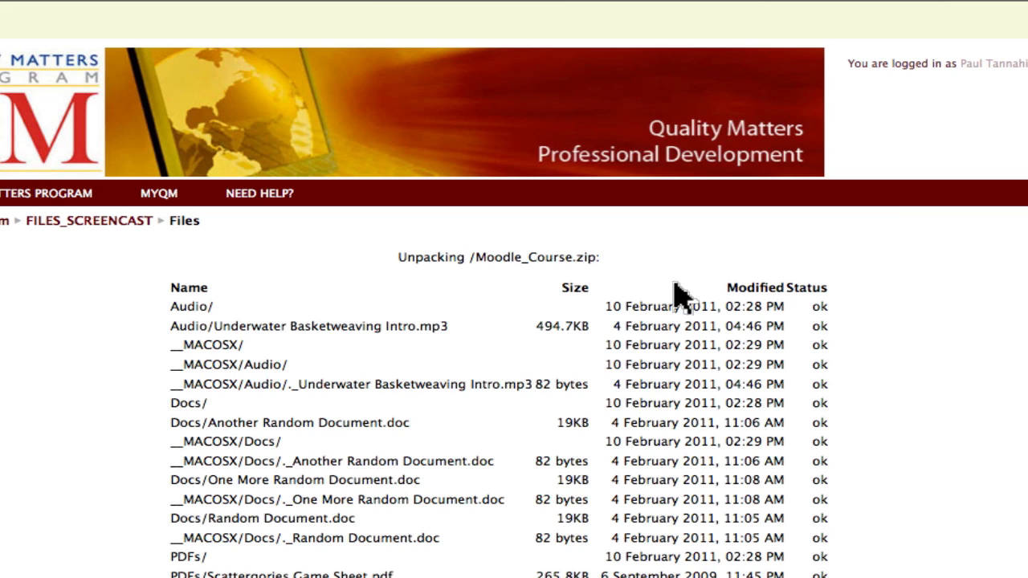
scroll(674, 293, down, 3)
scroll(675, 293, down, 3)
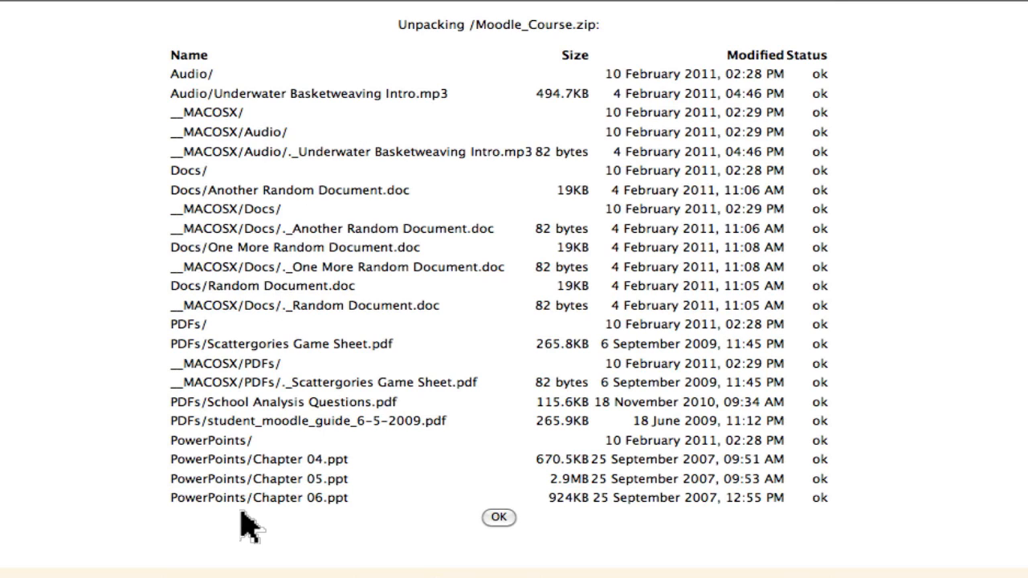
click(498, 517)
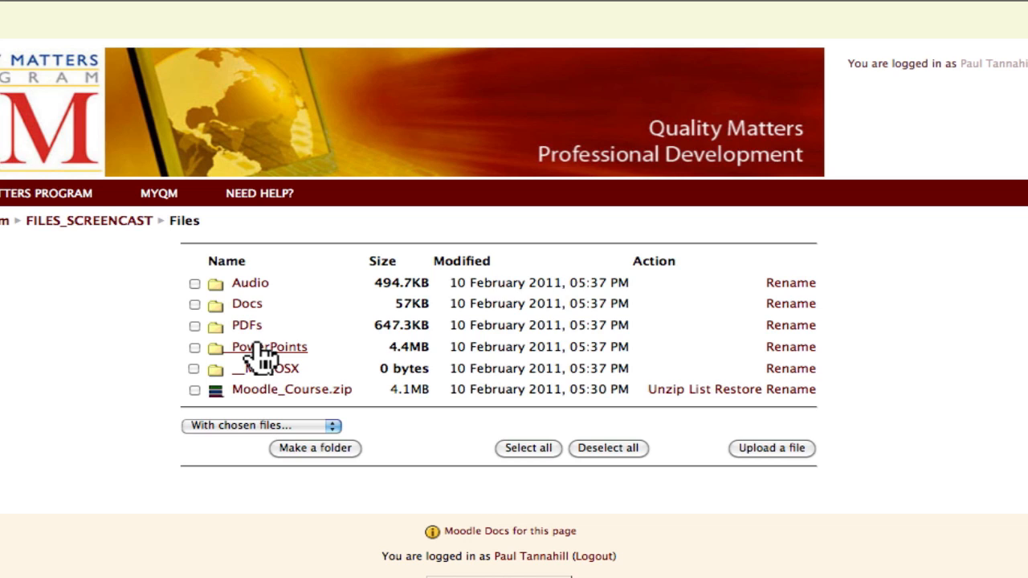
Examine the contents of the unpacked Audio, Docs and PDFs folders, returning to the main file list
click(250, 286)
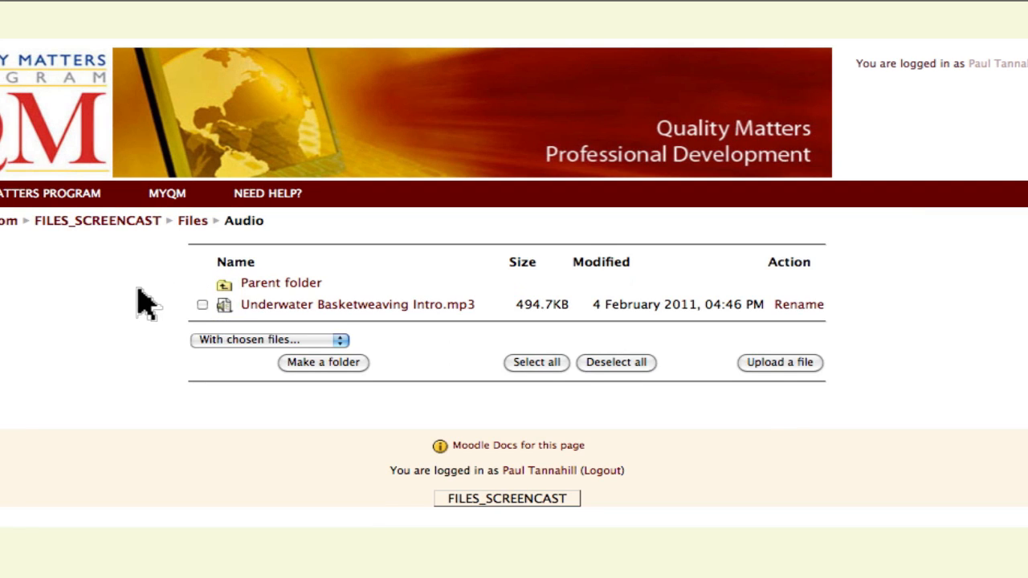
click(262, 286)
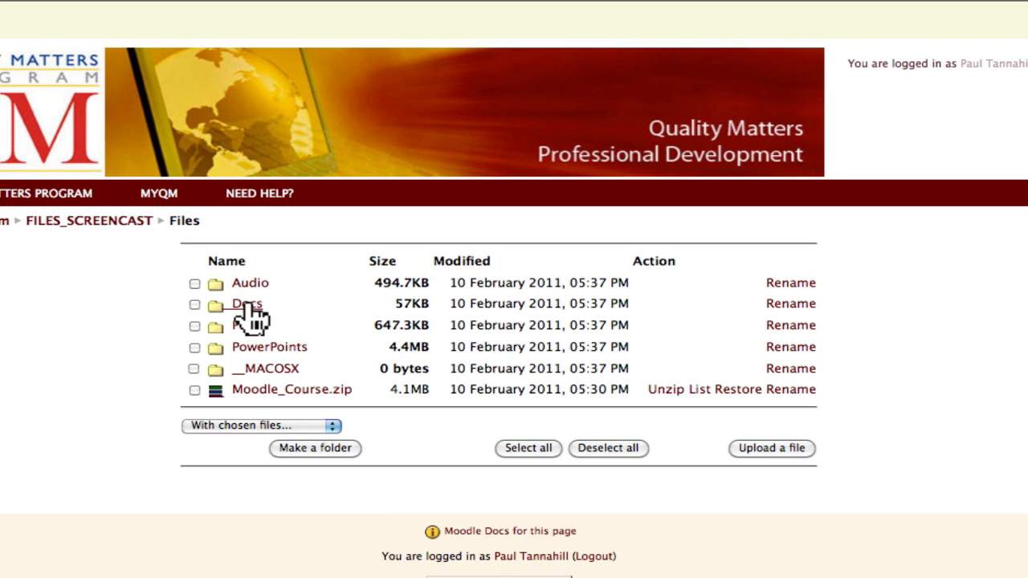
click(251, 309)
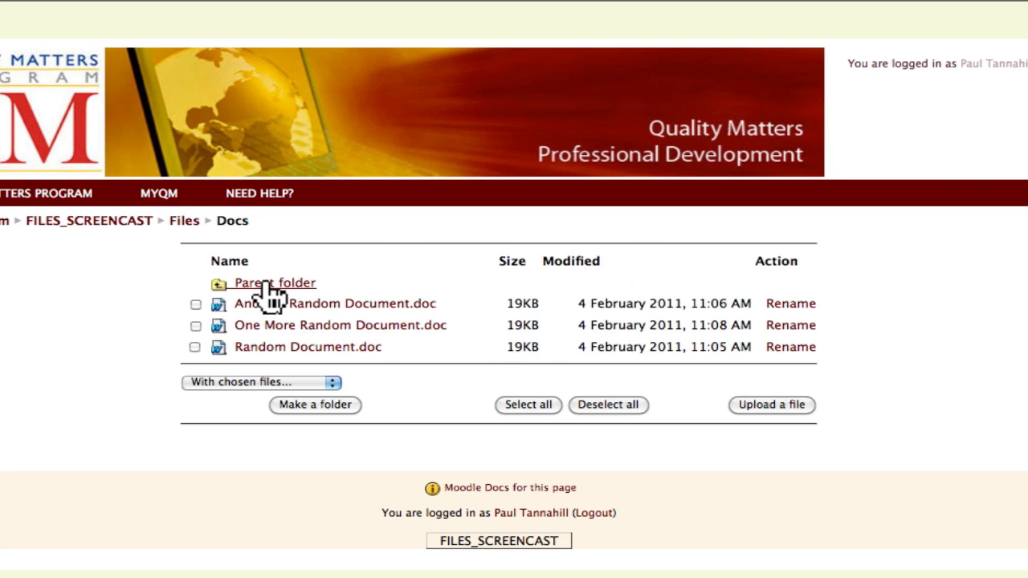
click(270, 286)
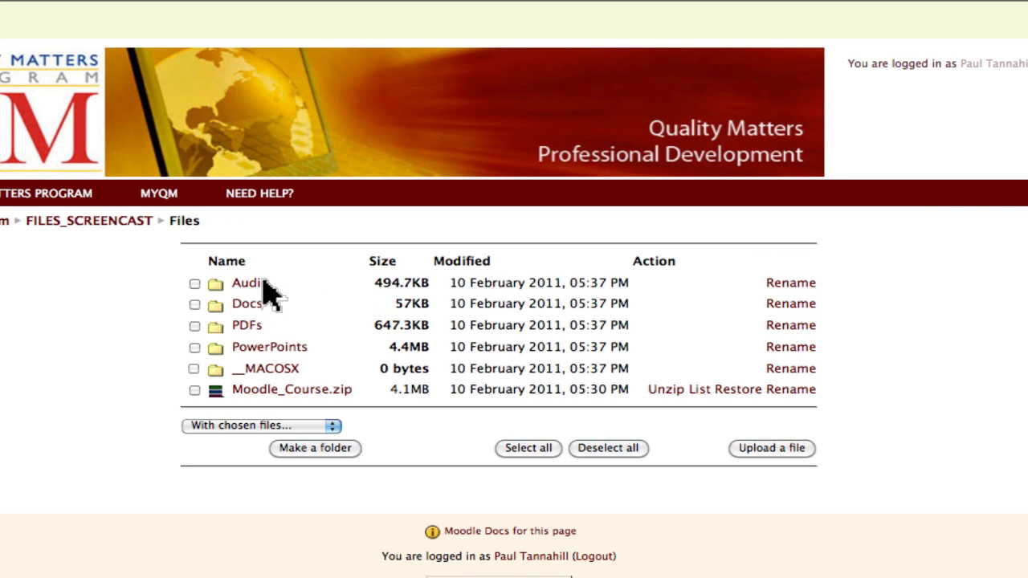
click(251, 327)
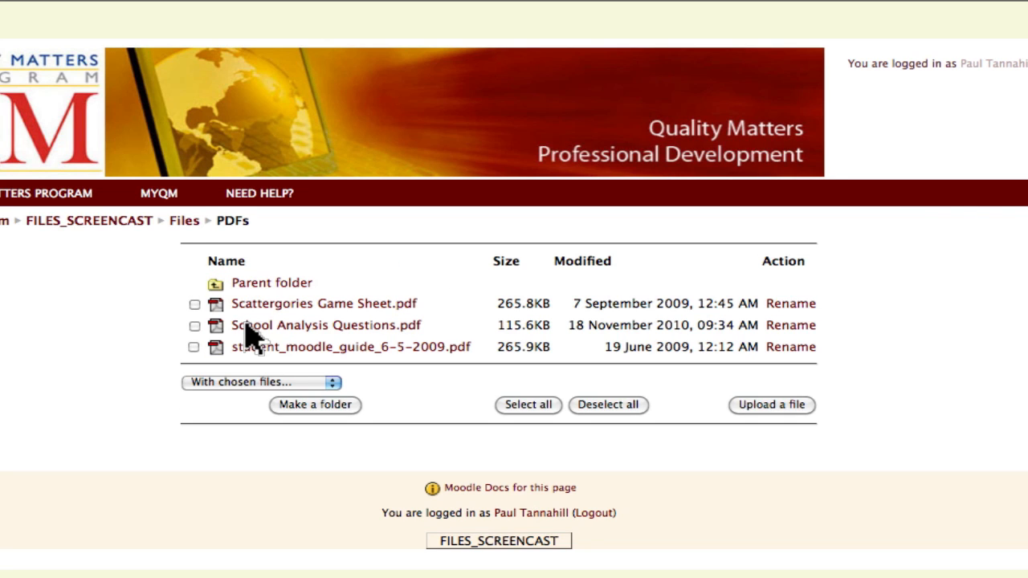
click(273, 285)
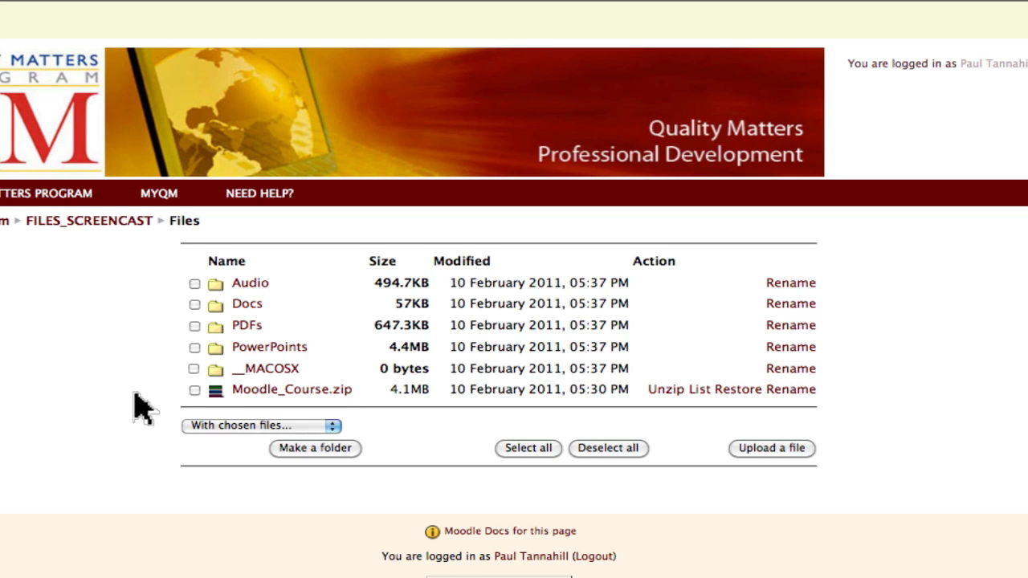
Delete the __MACOSX folder and Moodle_Course.zip from the course Files area
click(193, 368)
click(194, 390)
click(200, 426)
click(211, 468)
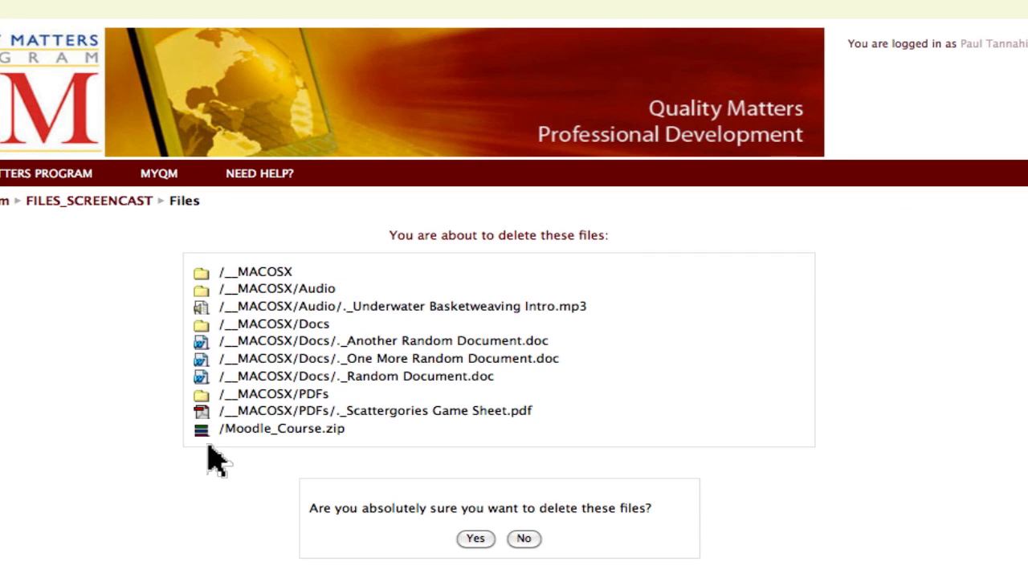
click(477, 539)
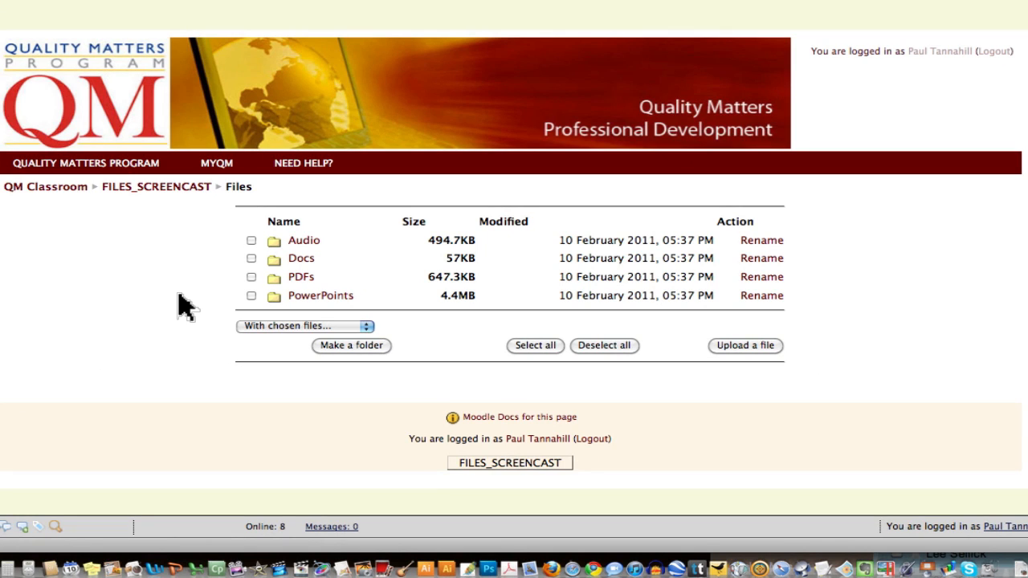
Return to the FILES_SCREENCAST course page and turn editing on
click(159, 199)
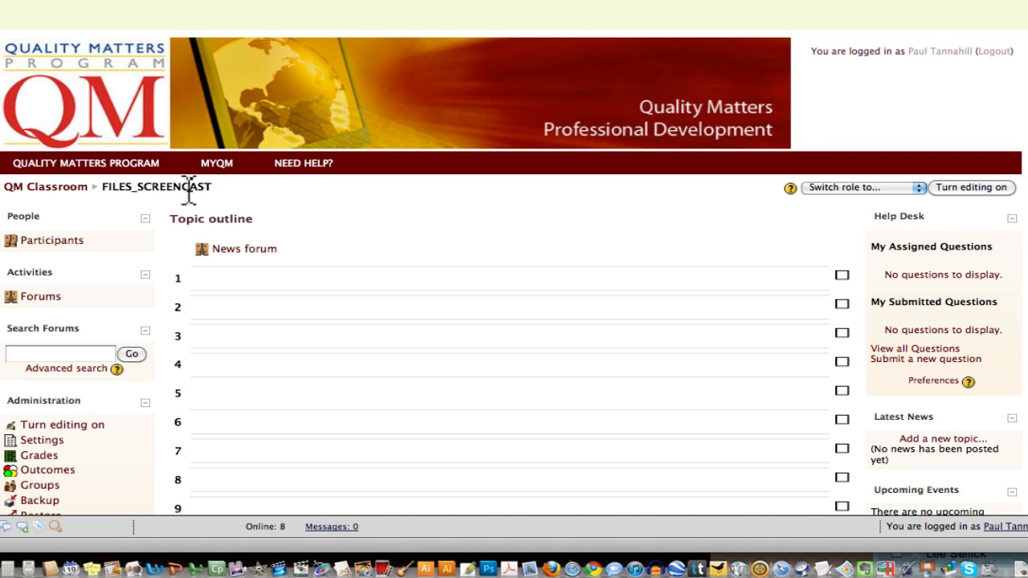
click(958, 191)
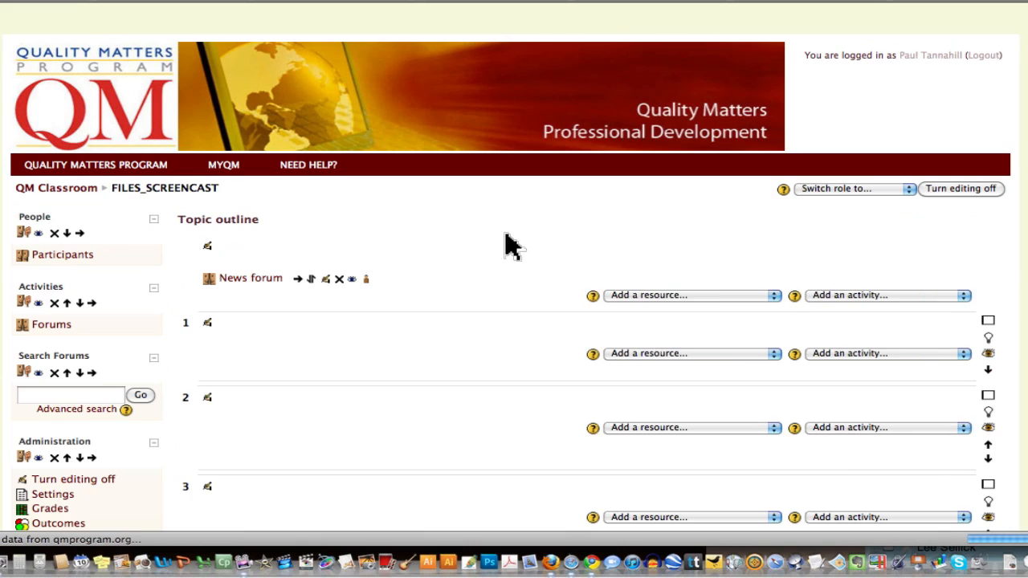
scroll(490, 241, down, 3)
scroll(493, 247, down, 14)
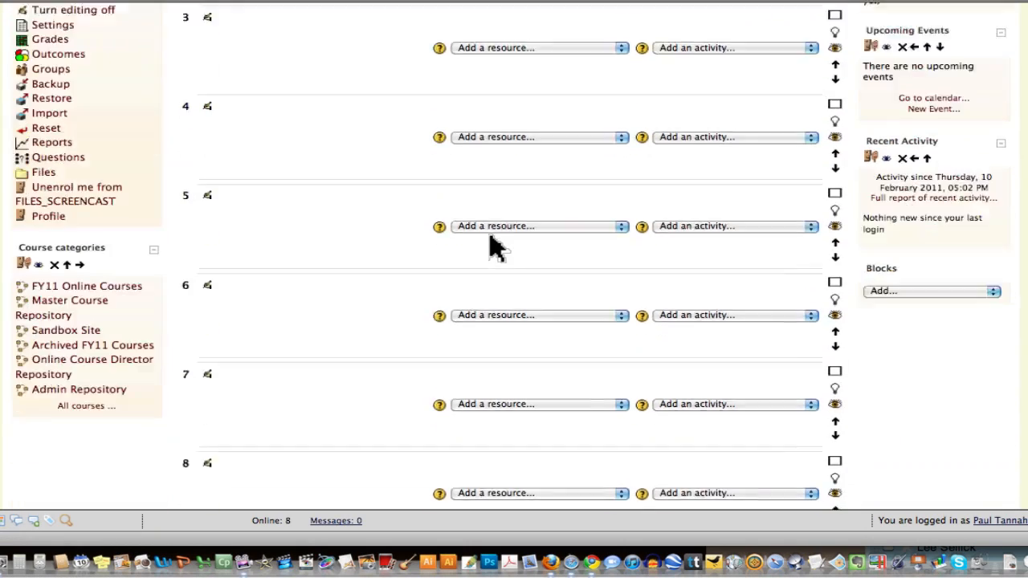
scroll(496, 248, down, 2)
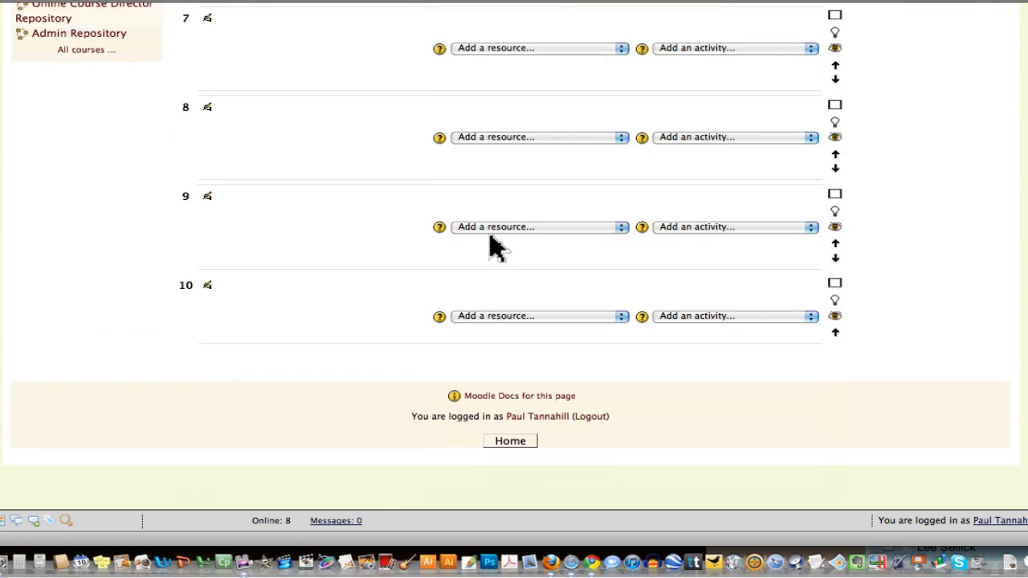
scroll(495, 247, up, 10)
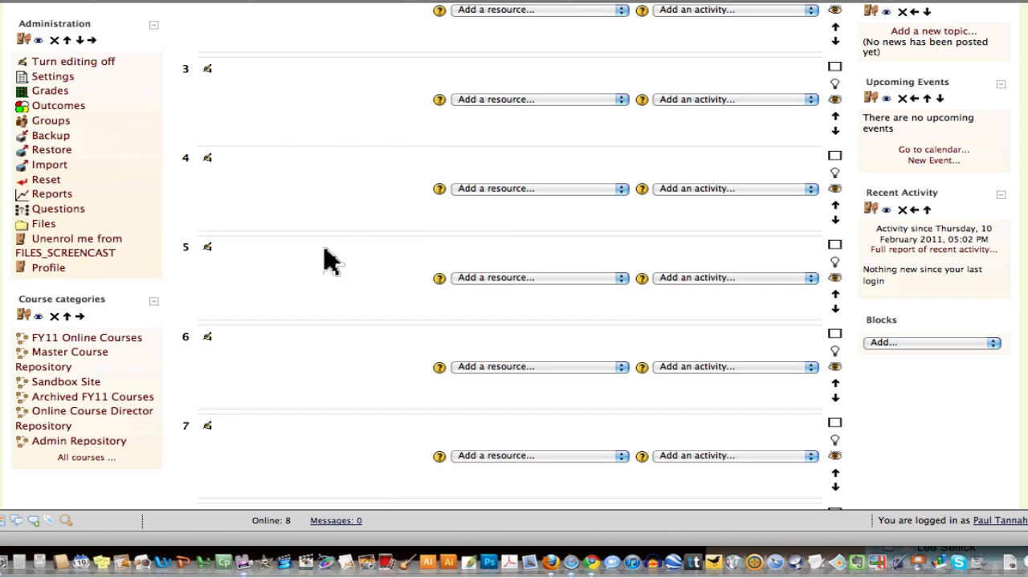
scroll(315, 261, up, 8)
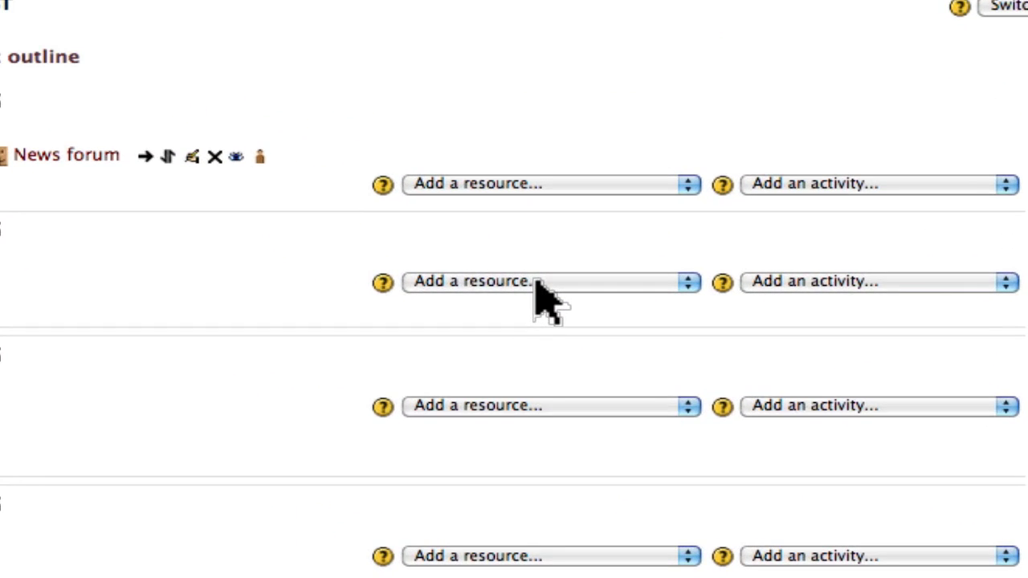
Start a new "Link to a file or web site" resource in topic 1 and name it "Syllabus (Word Doc)"
click(546, 283)
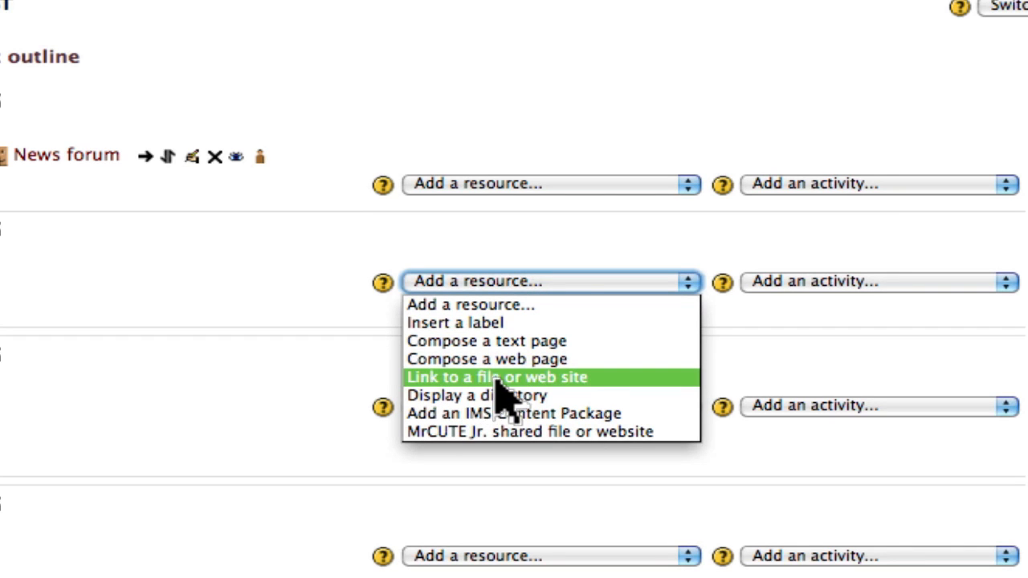
click(594, 377)
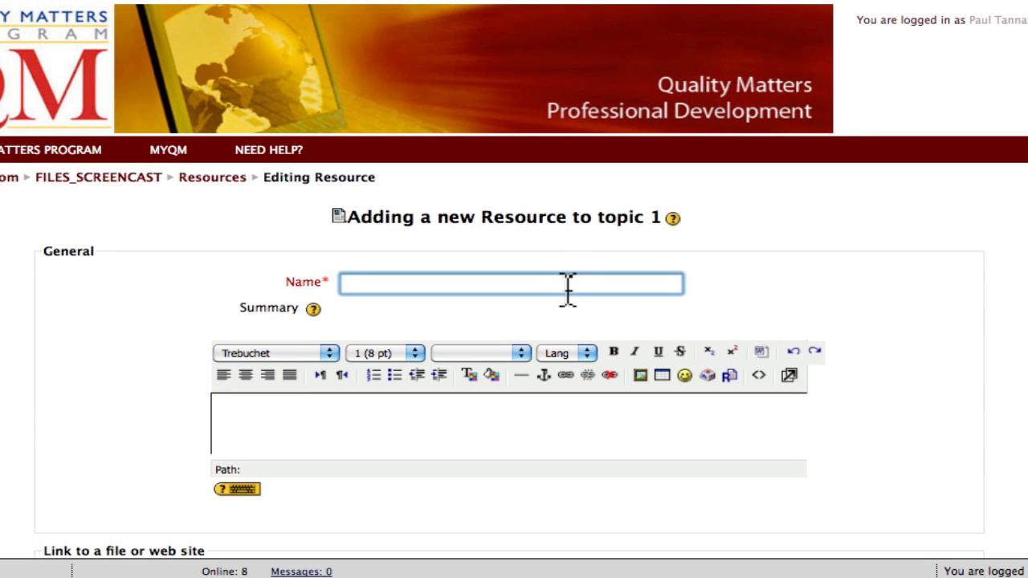
text(Sylla)
key(Down)
key(Down)
key(Return)
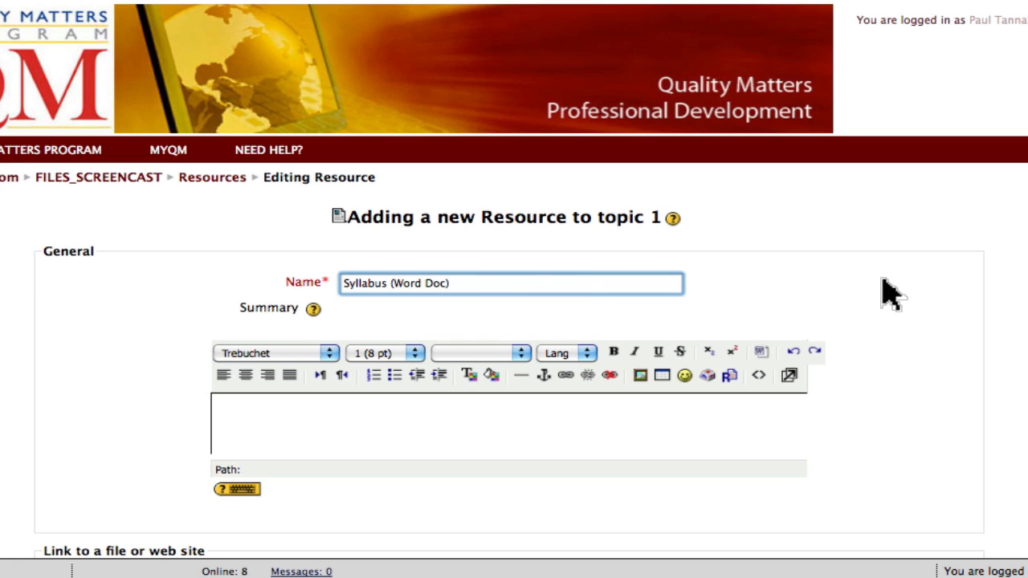
scroll(890, 295, down, 5)
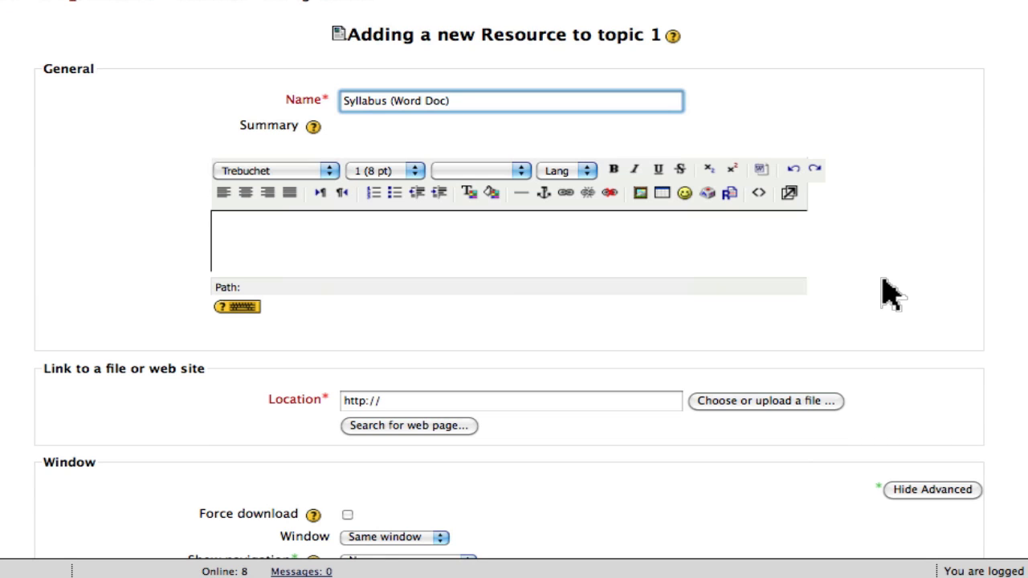
click(854, 114)
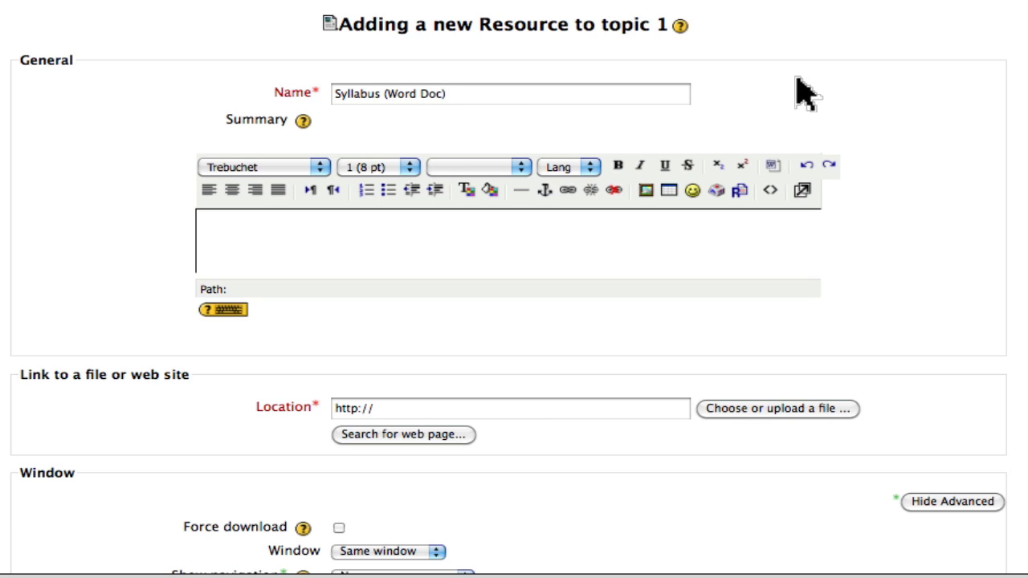
Set the Syllabus resource's location to Random Document.doc from the Docs folder of the course files
scroll(942, 84, down, 5)
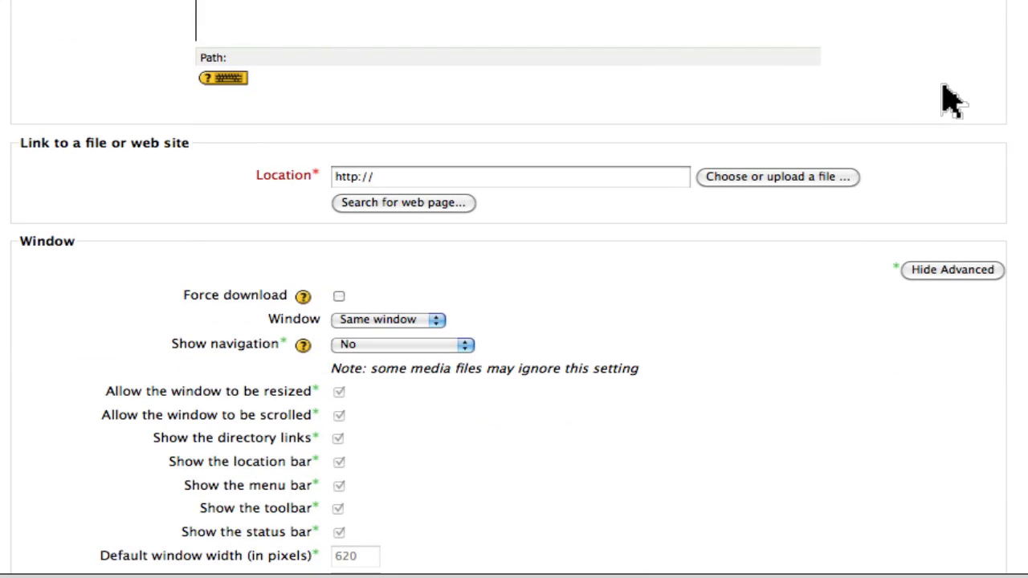
click(725, 180)
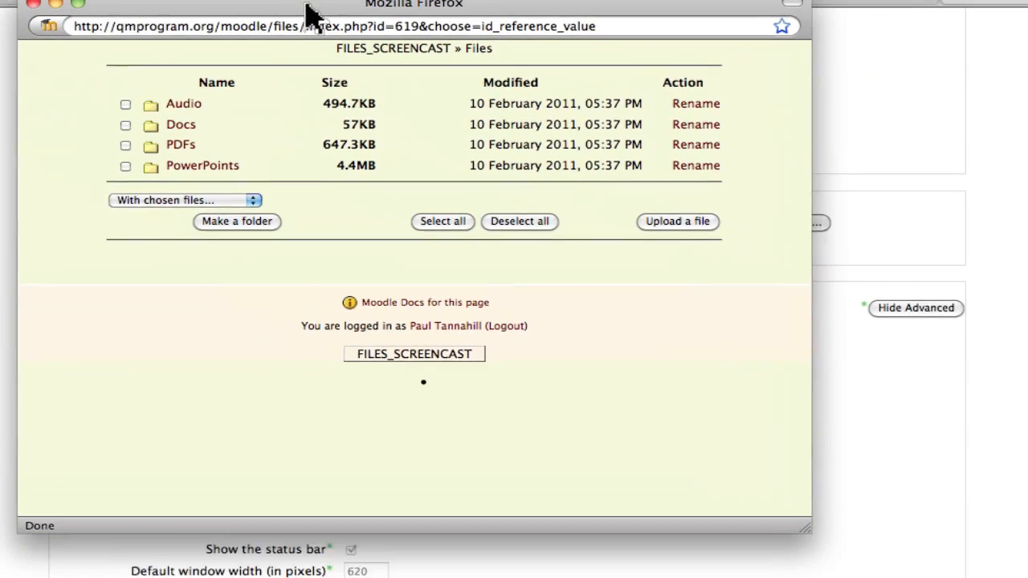
drag(306, 5, 357, 44)
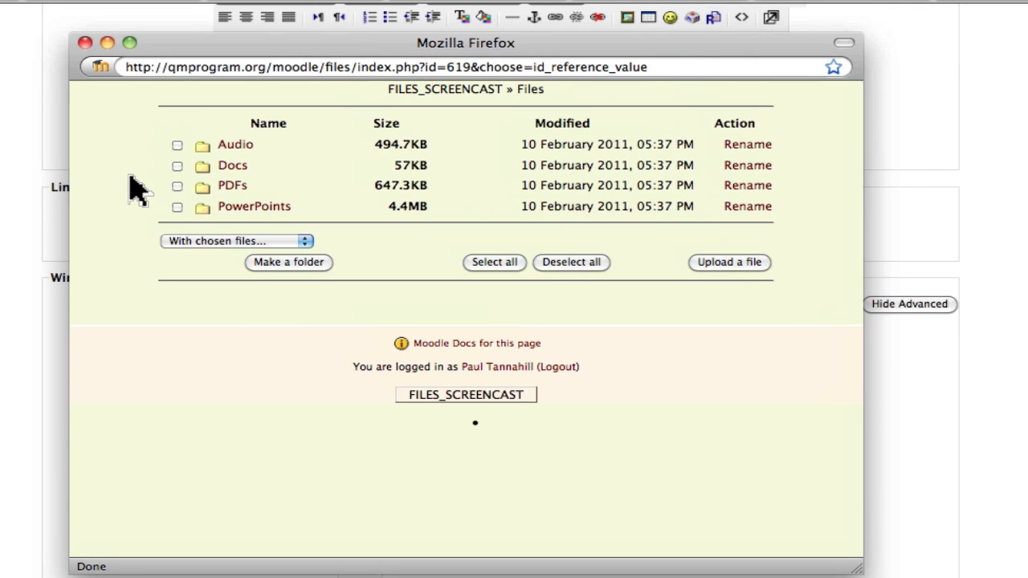
click(231, 166)
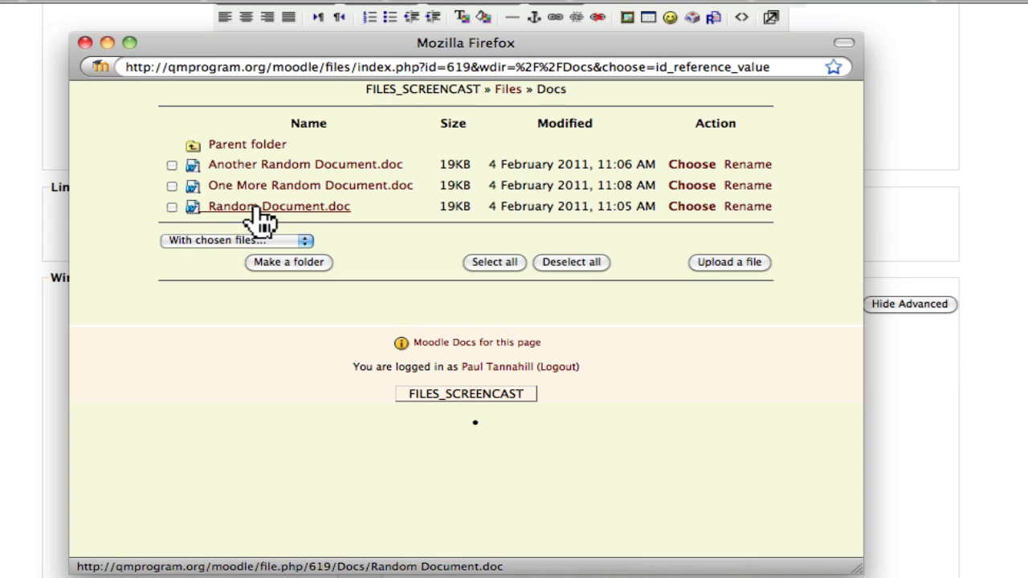
click(172, 208)
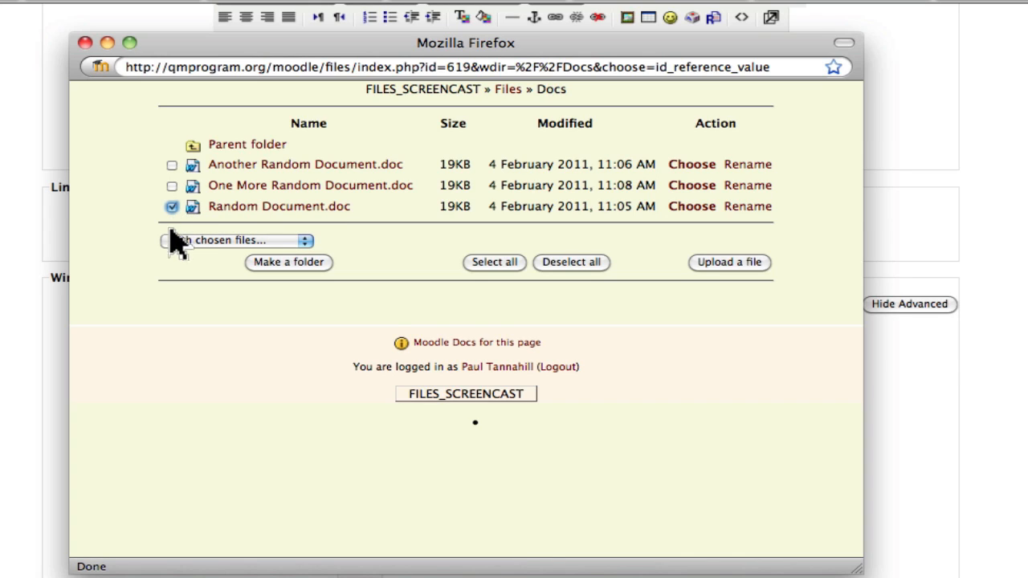
click(170, 240)
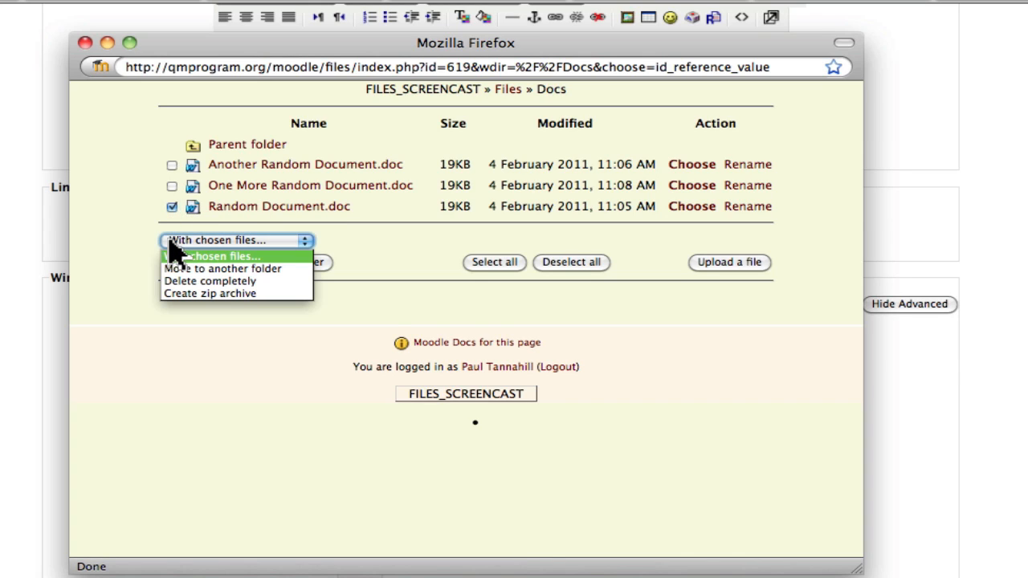
click(123, 289)
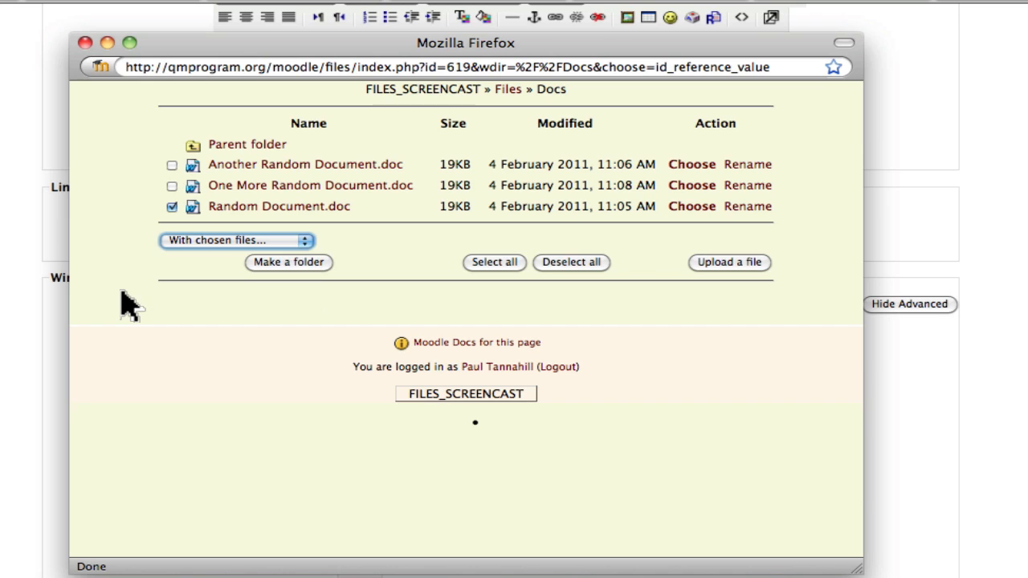
click(696, 206)
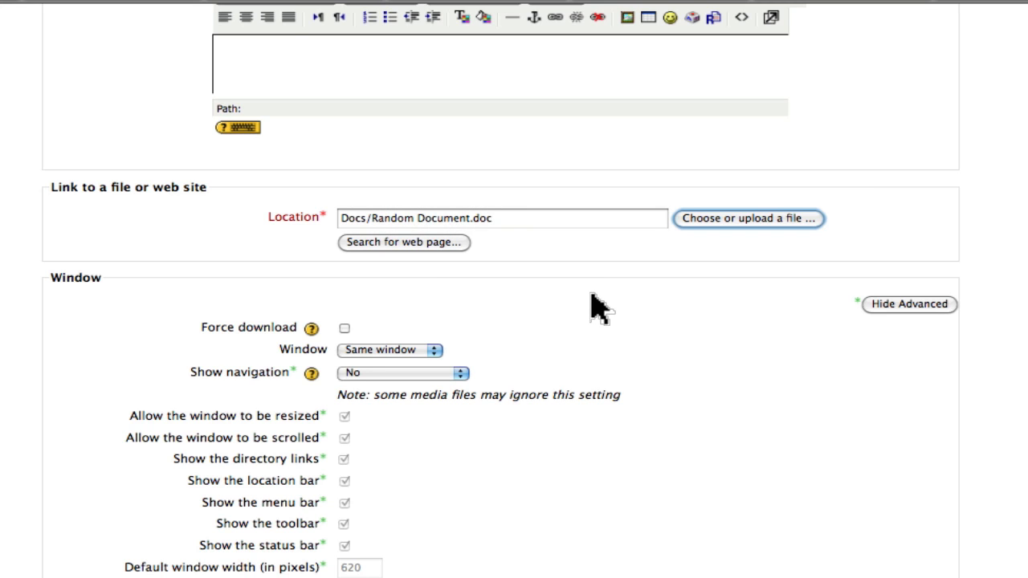
Enable Force download for the Syllabus resource, then save it and return to the course
scroll(707, 317, down, 5)
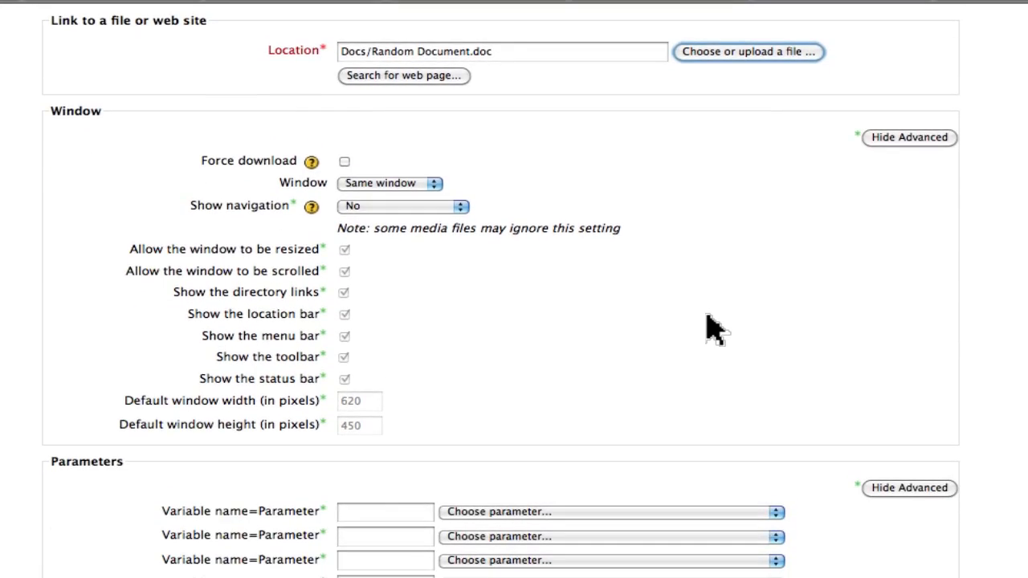
click(344, 162)
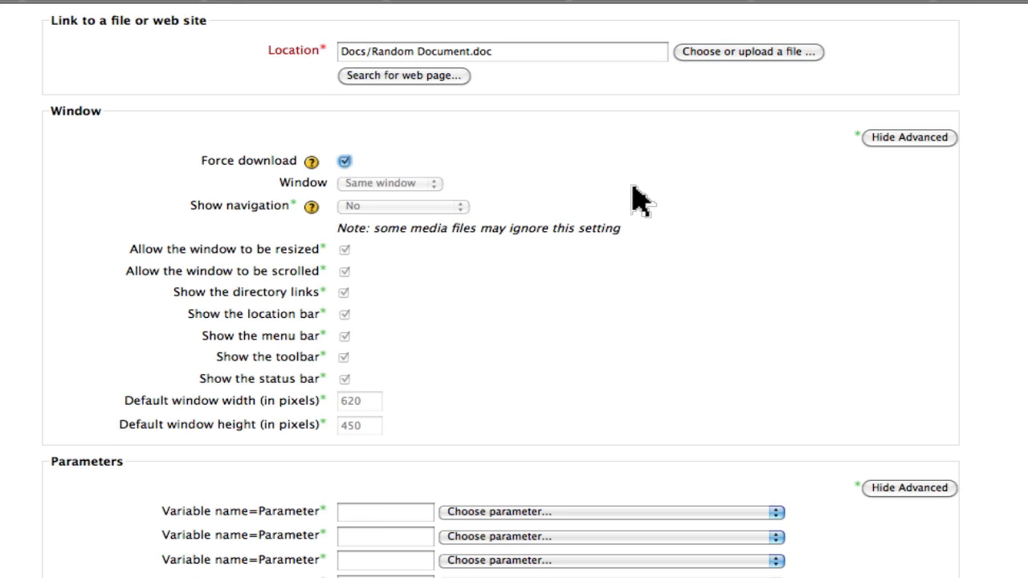
scroll(634, 193, down, 5)
scroll(636, 197, down, 1)
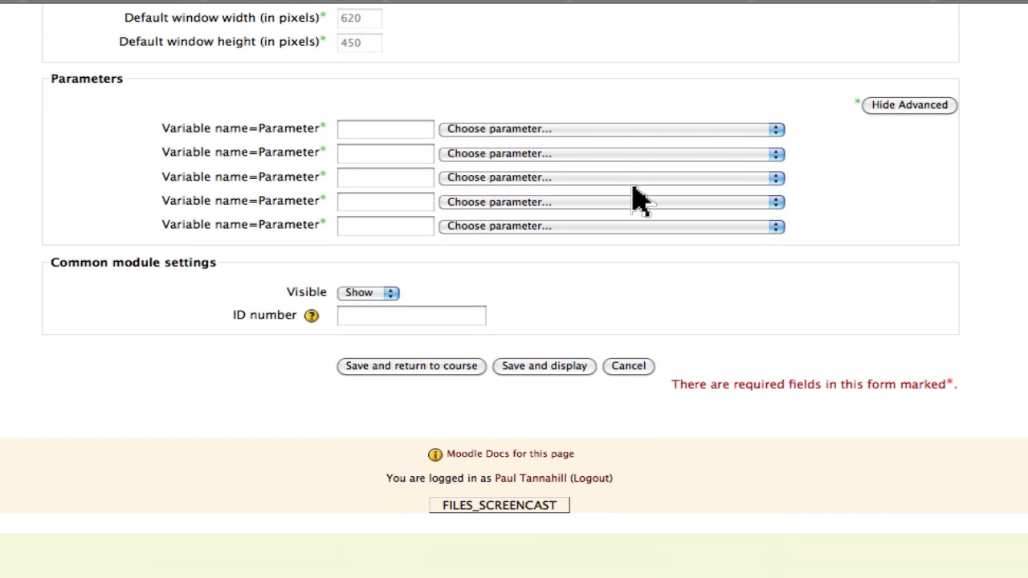
click(415, 371)
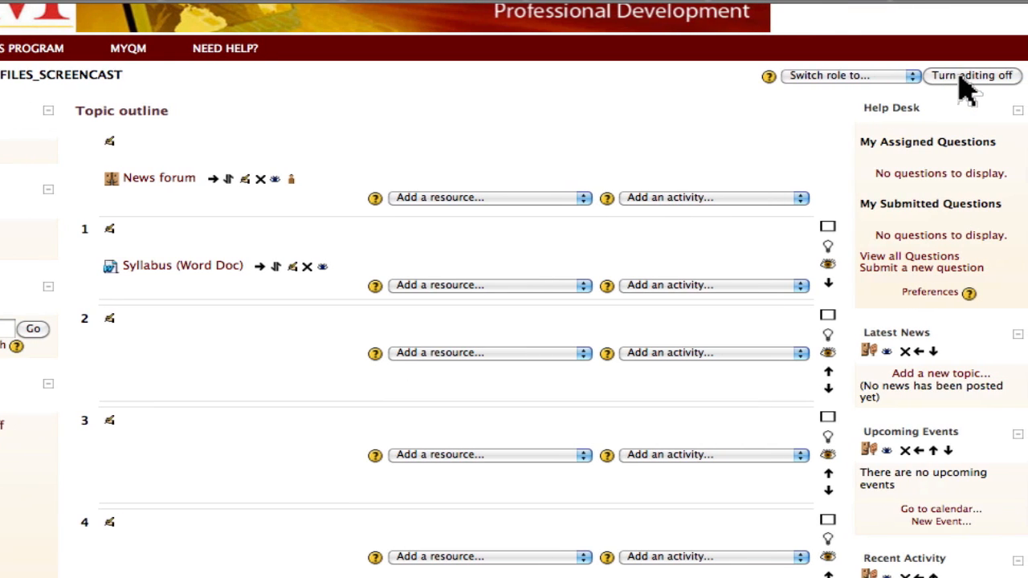
Test the Syllabus (Word Doc) link in topic 1 with editing turned off, and turn editing back on
click(961, 77)
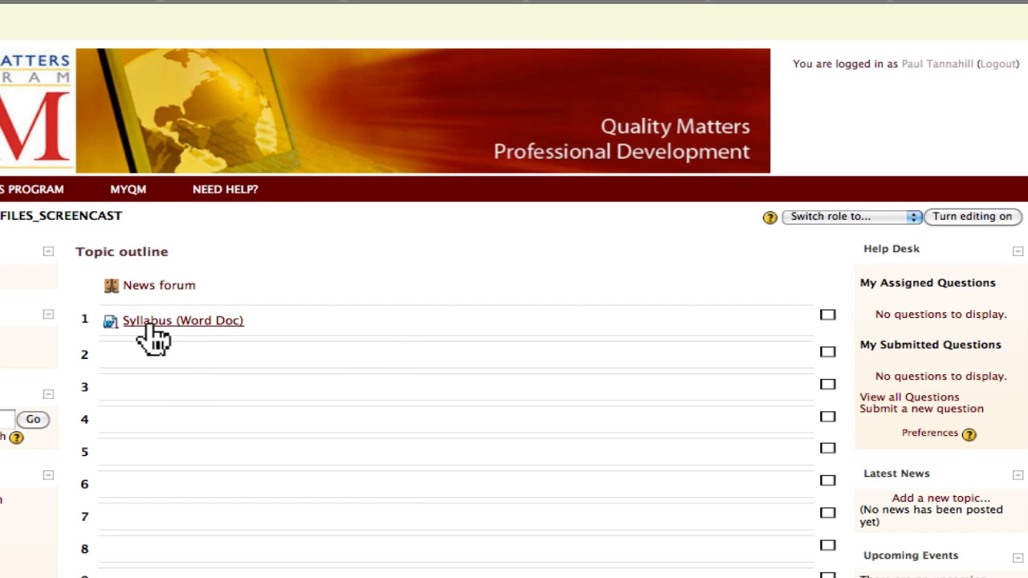
click(191, 323)
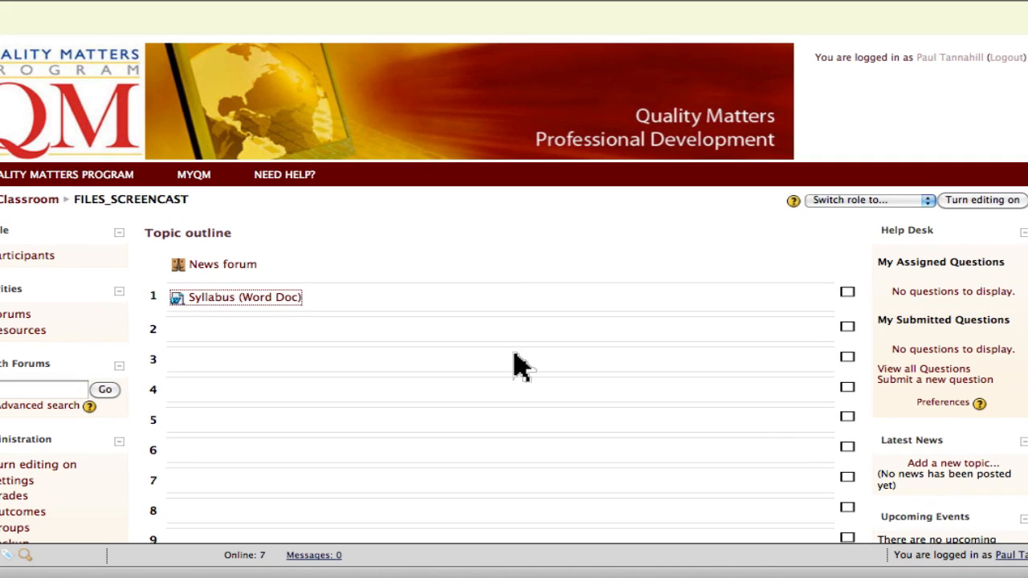
click(969, 203)
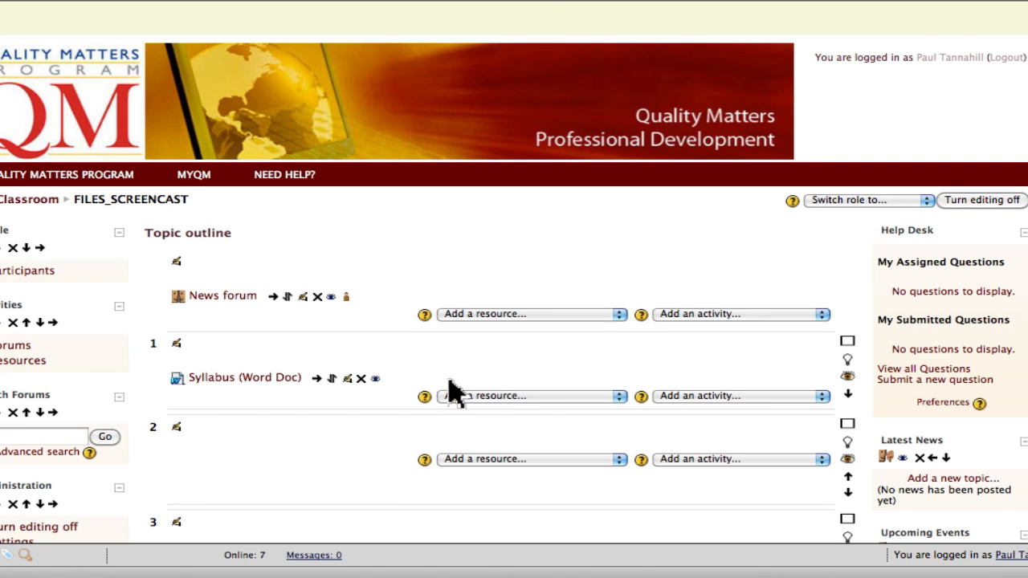
Start another "Link to a file or web site" resource in topic 1 and name it "Lecture Presentation"
click(464, 400)
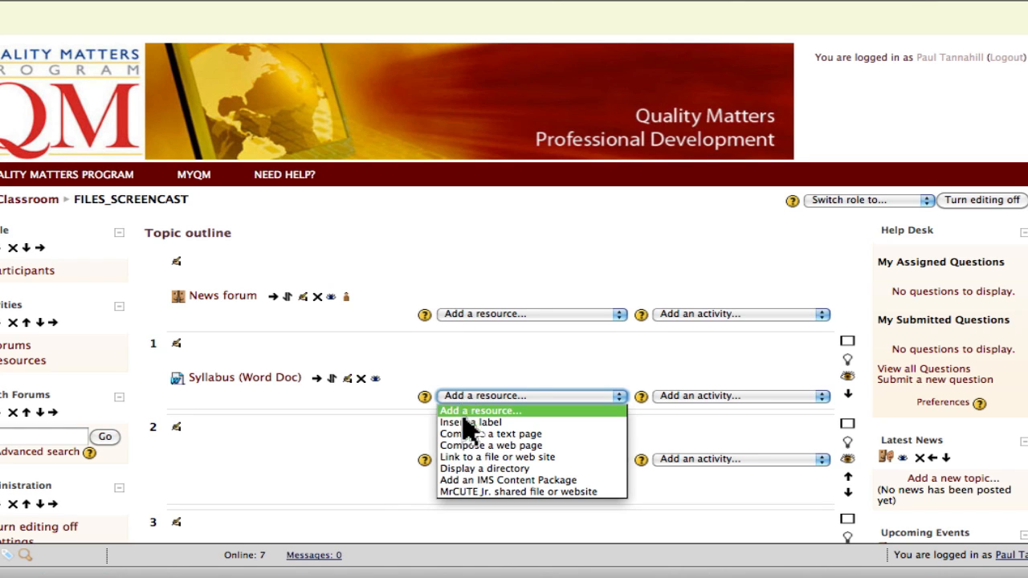
click(470, 457)
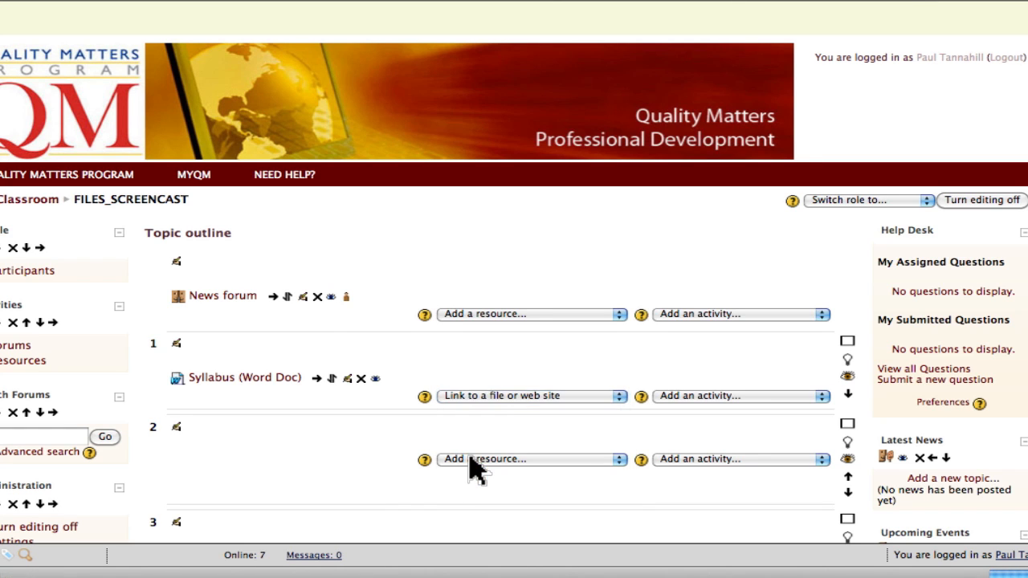
scroll(795, 318, down, 5)
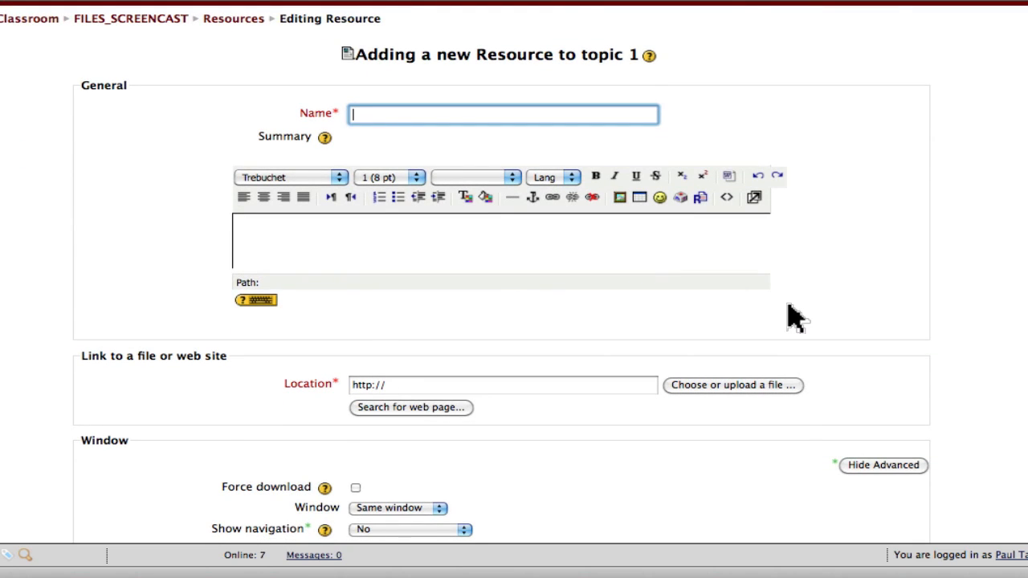
text(LEcgur)
text(e)
key(BackSpace)
key(BackSpace)
key(BackSpace)
key(BackSpace)
key(BackSpace)
key(BackSpace)
text(ecture)
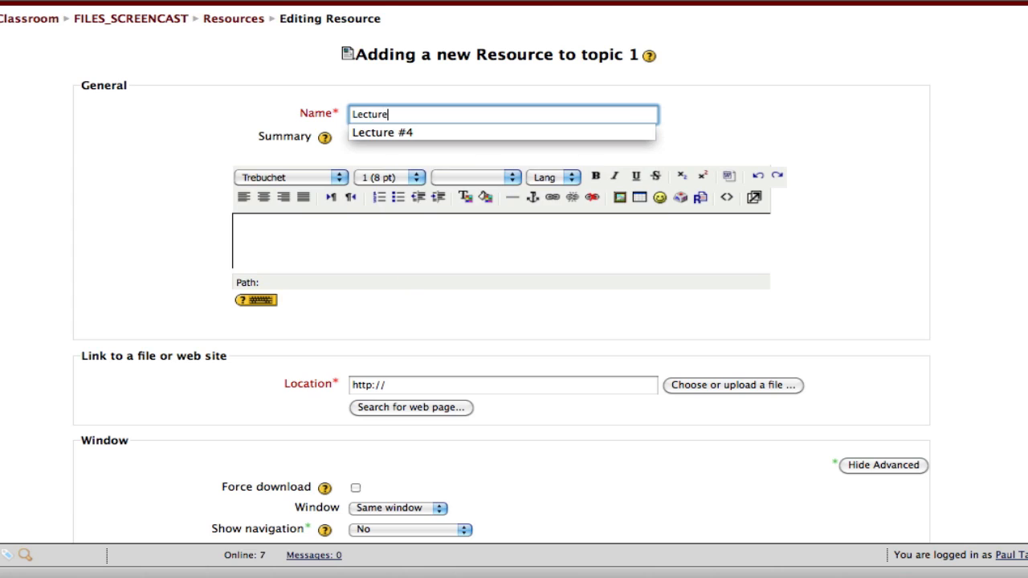
text( Prese)
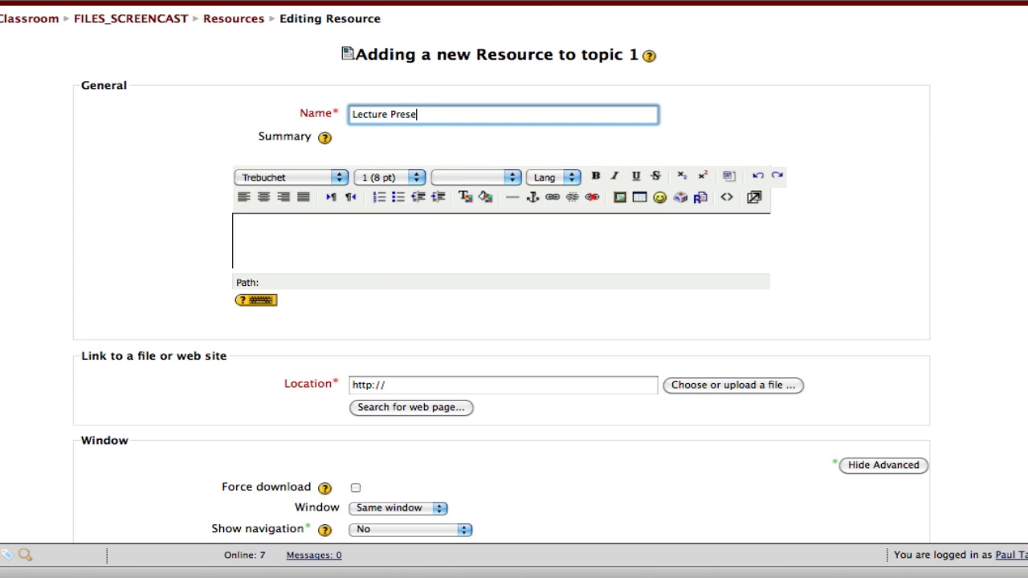
text(ntation)
Set the Lecture Presentation resource's location to Chapter 05.ppt from the PowerPoints folder of the course files
click(735, 389)
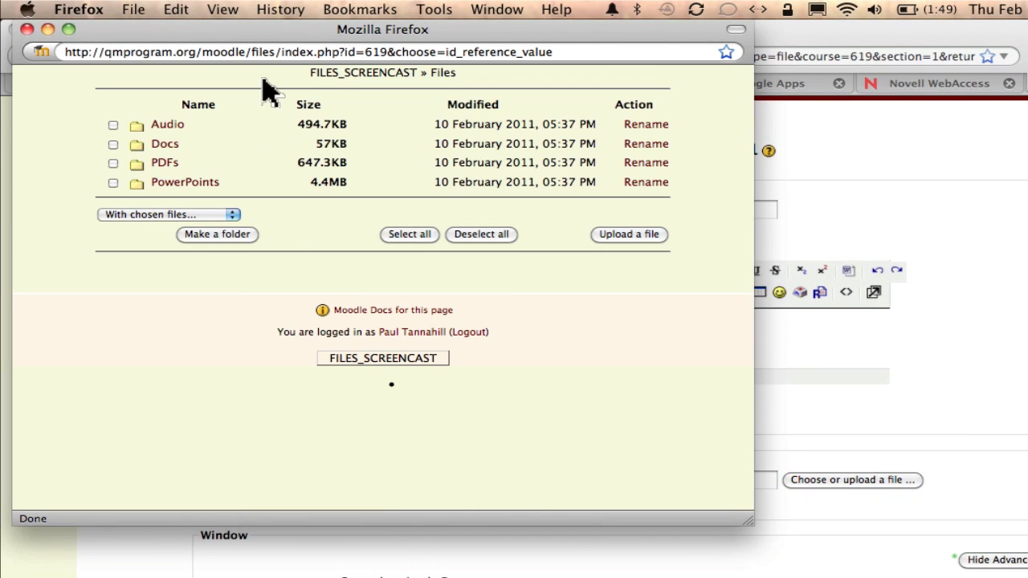
drag(253, 34, 510, 159)
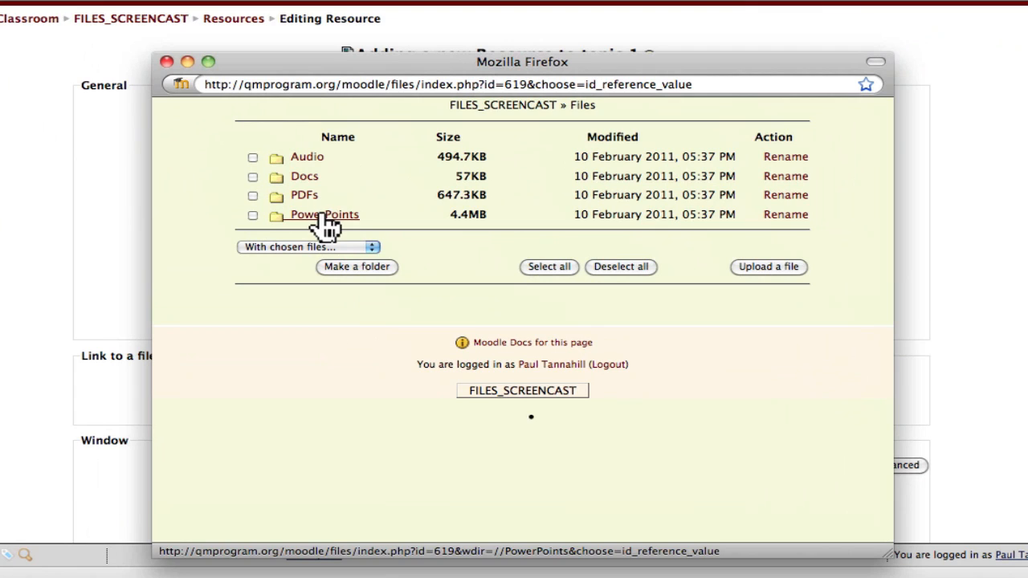
click(325, 217)
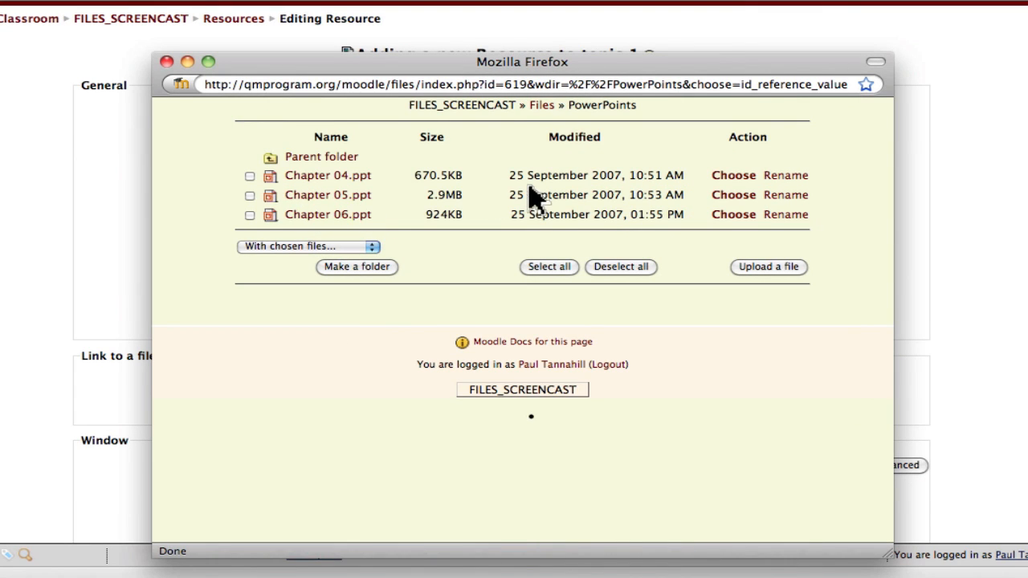
click(733, 195)
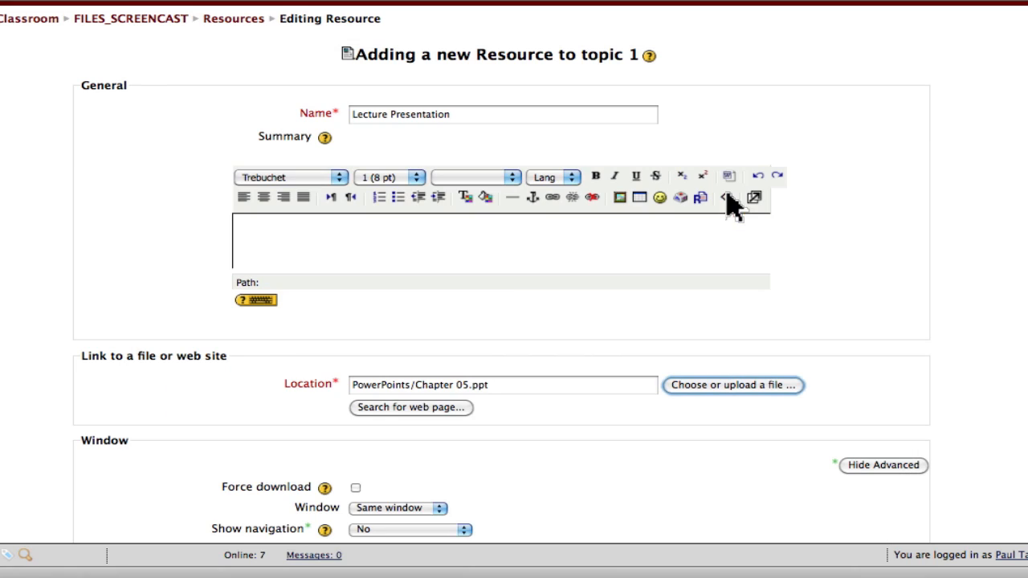
Enable Force download for the Lecture Presentation resource, then save it and return to the course
click(356, 487)
scroll(359, 492, down, 10)
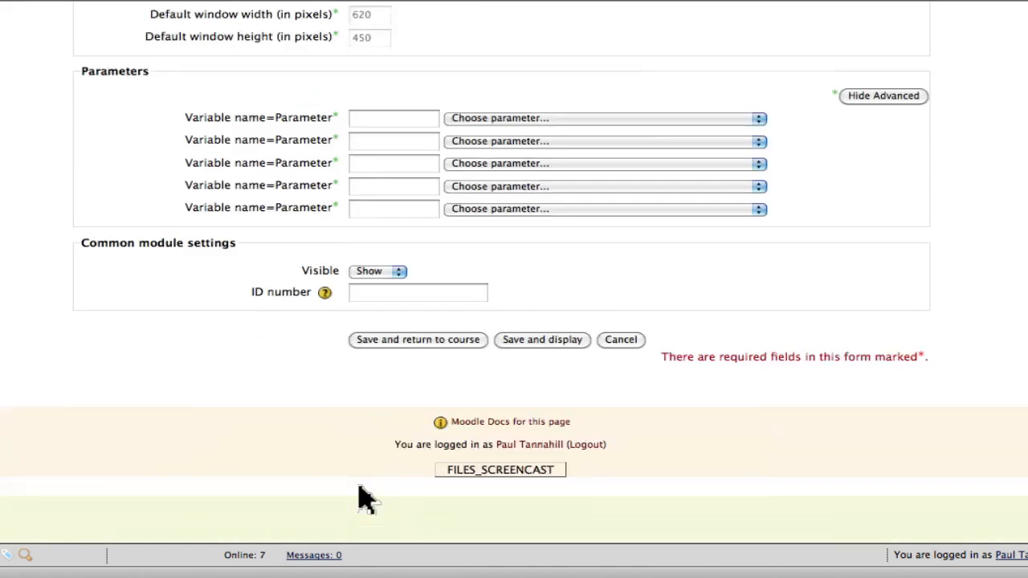
click(426, 341)
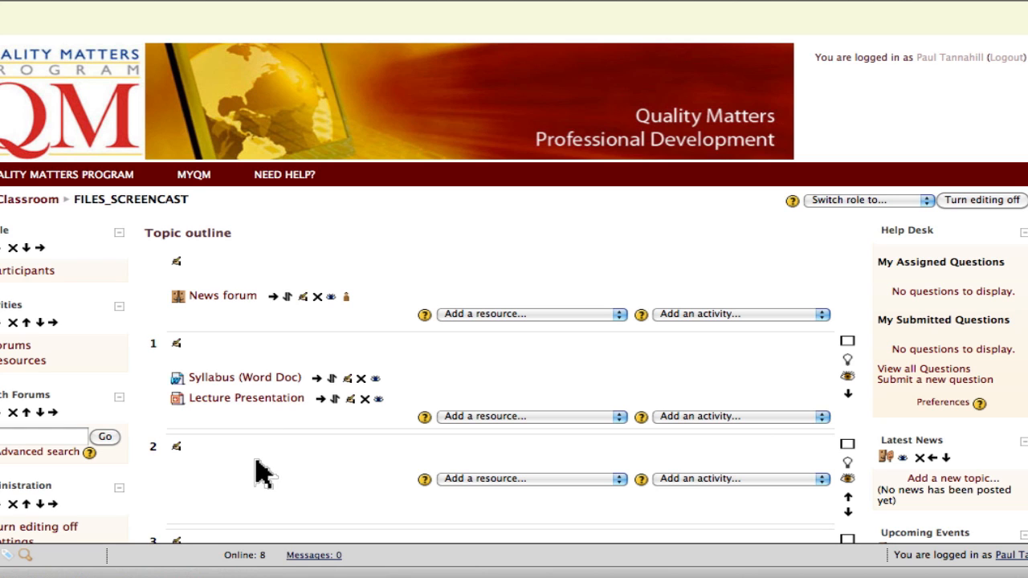
Start another "Link to a file or web site" resource in topic 1 and name it "Lecture Audio #5"
click(478, 417)
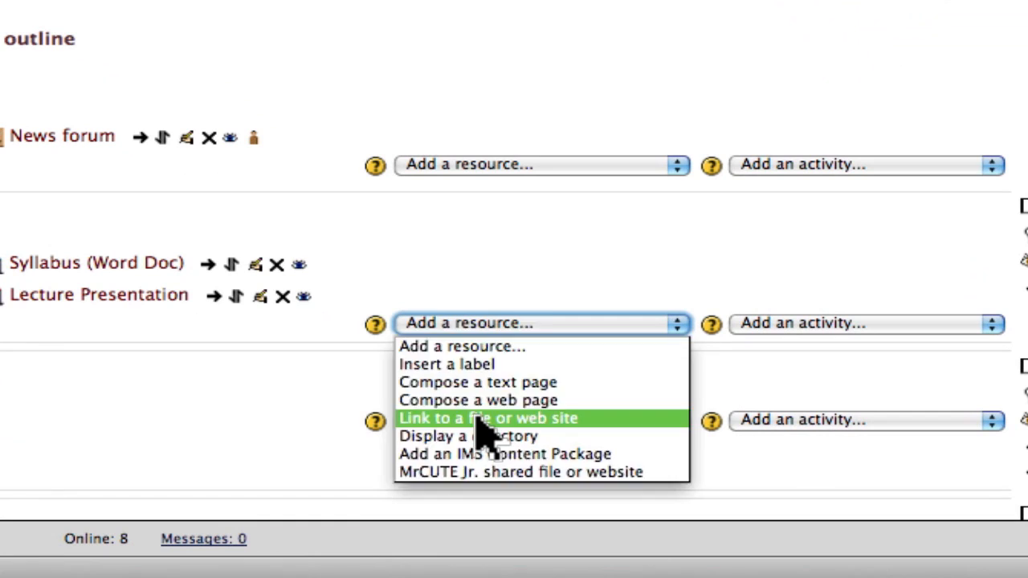
click(482, 419)
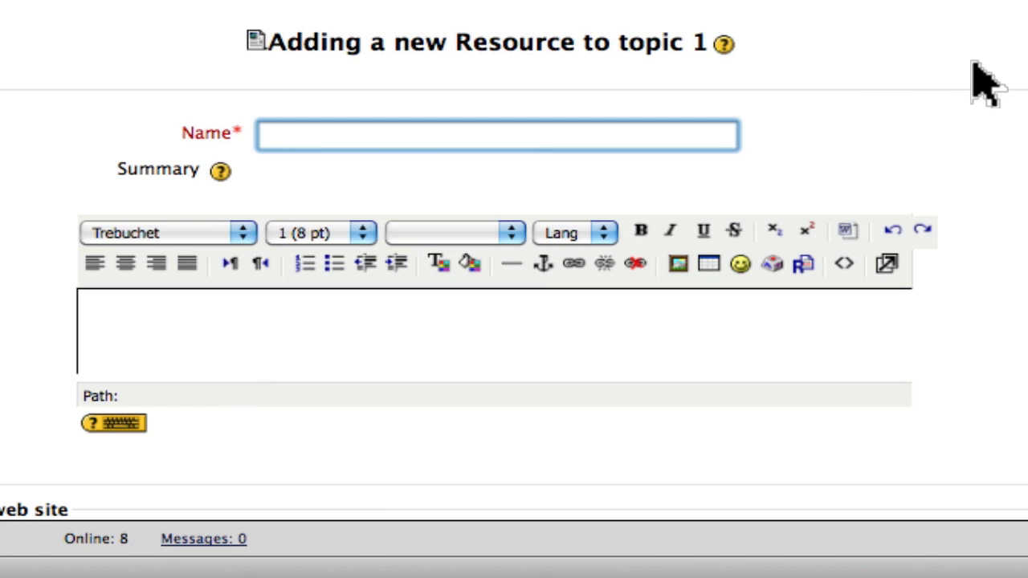
click(704, 135)
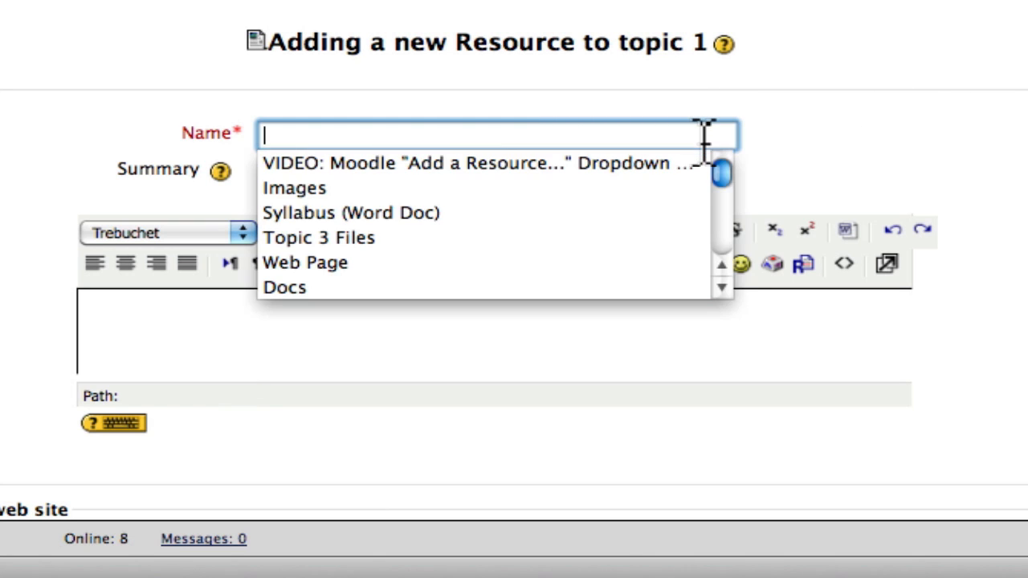
text(Lecture)
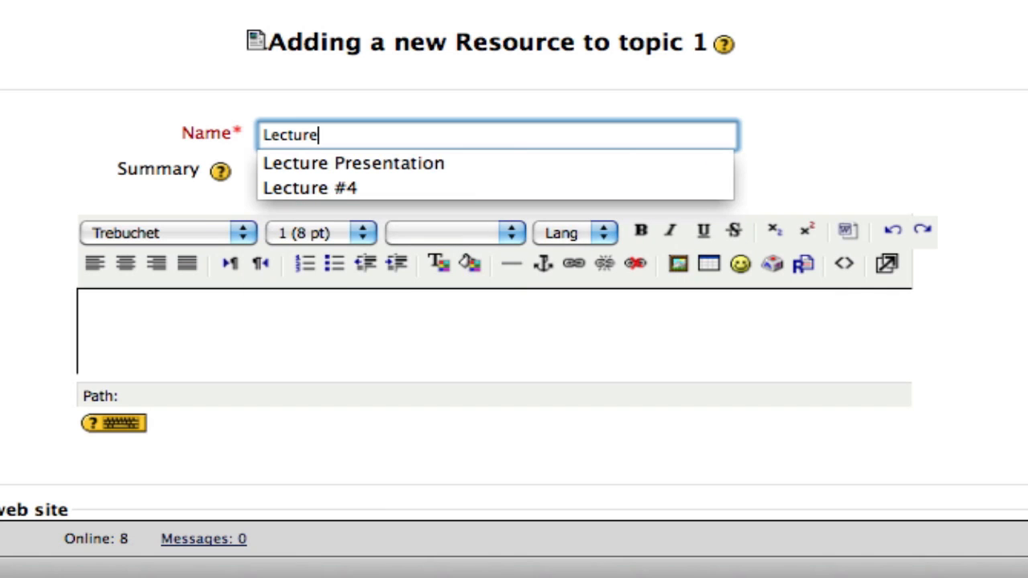
text( Audio #5)
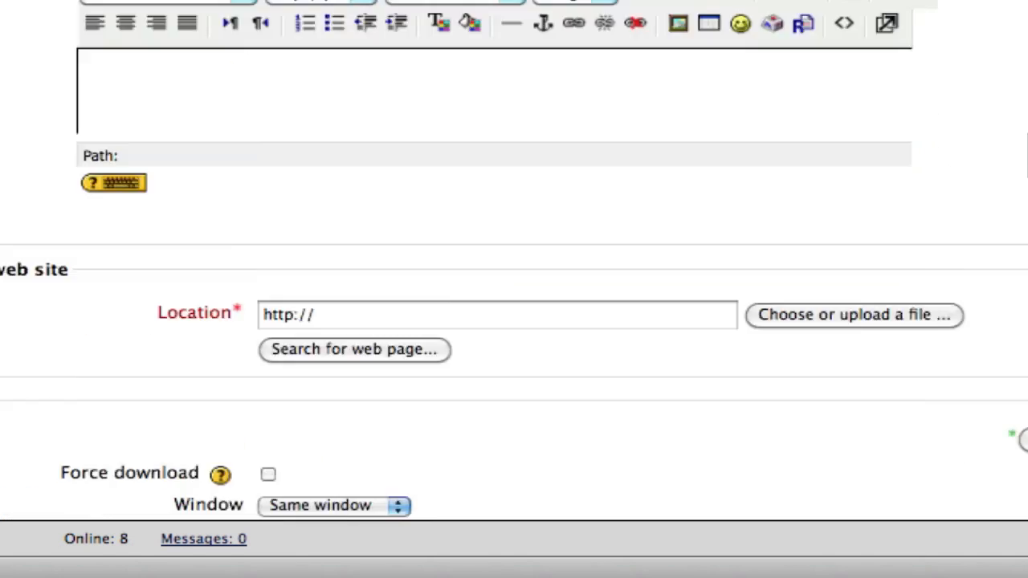
Set the resource's location to Underwater Basketweaving Intro.mp3 from the Audio folder, then save it and return to the course
scroll(999, 157, down, 10)
click(868, 80)
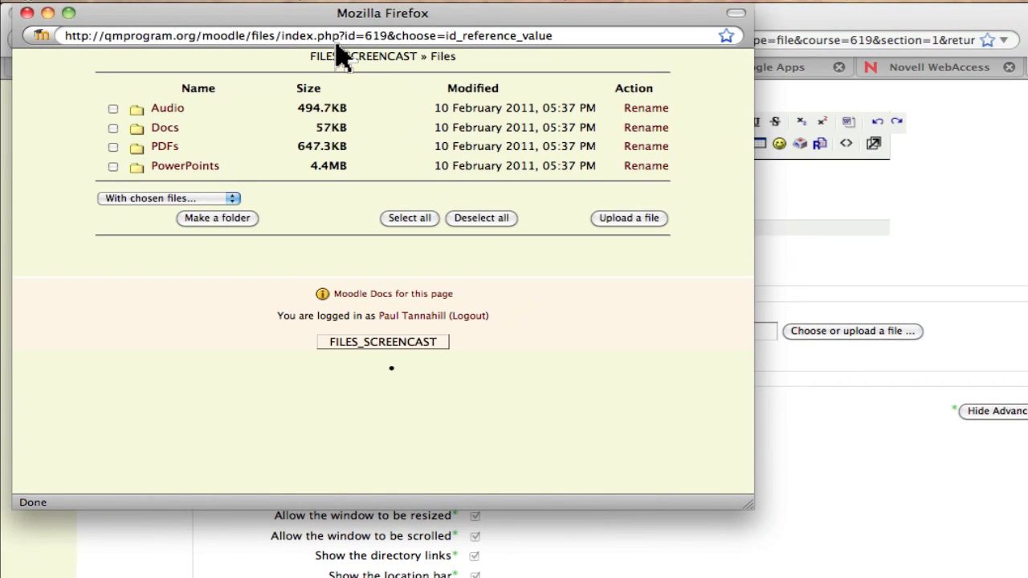
drag(291, 18, 420, 76)
click(304, 171)
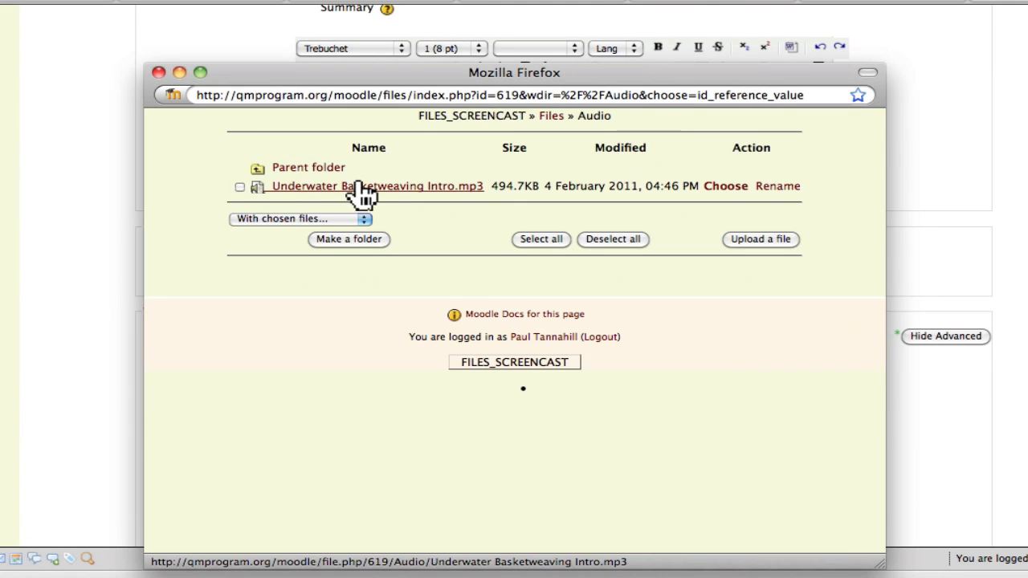
click(730, 190)
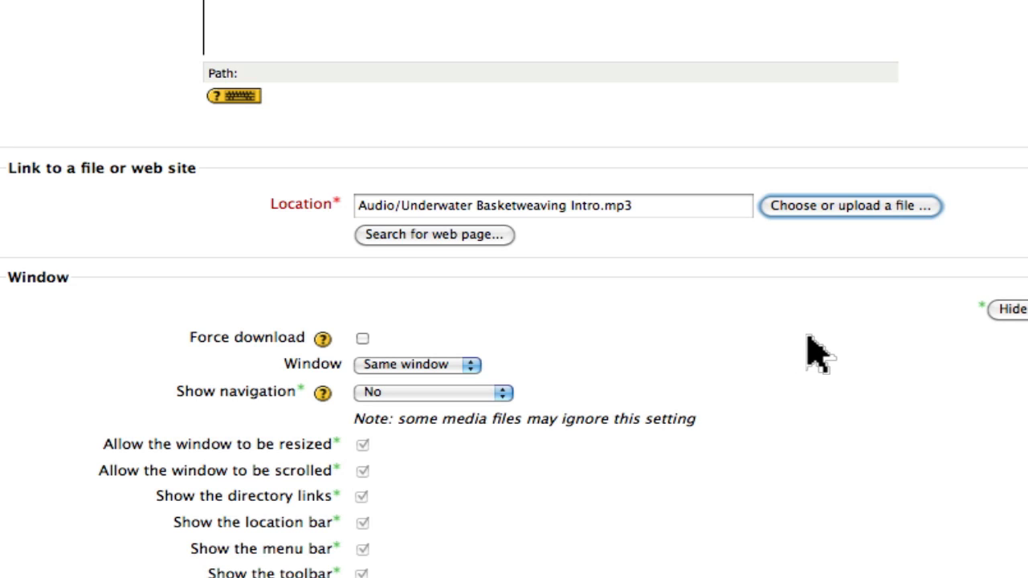
scroll(815, 351, down, 15)
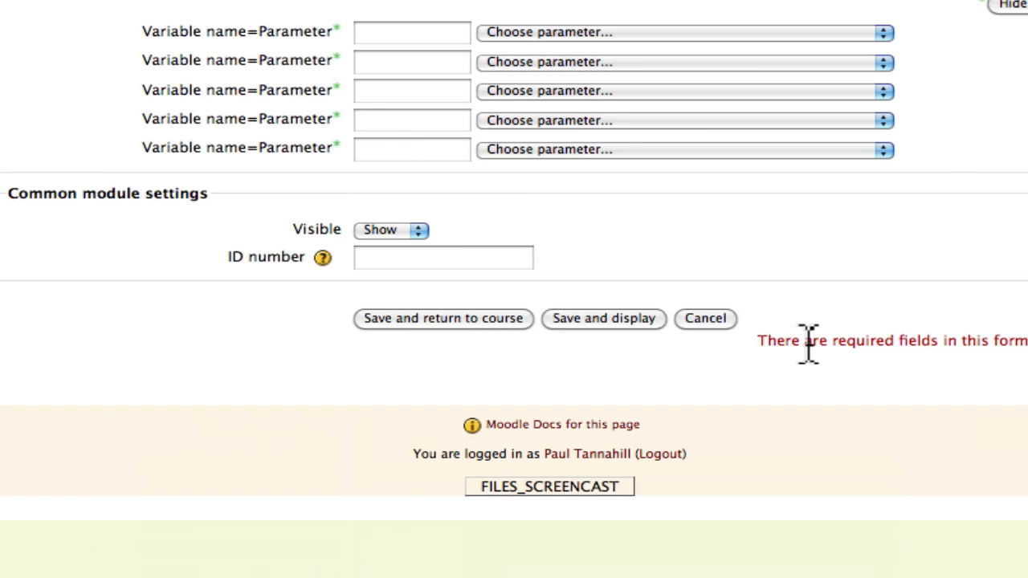
click(423, 321)
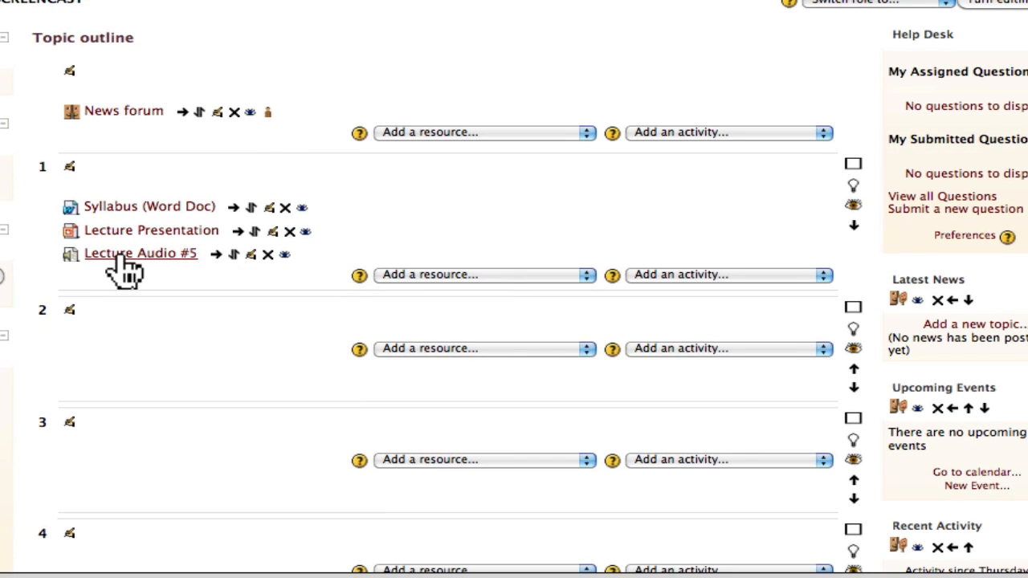
Test the Lecture Audio #5 link by playing and pausing its recording, then return to the course page
click(119, 255)
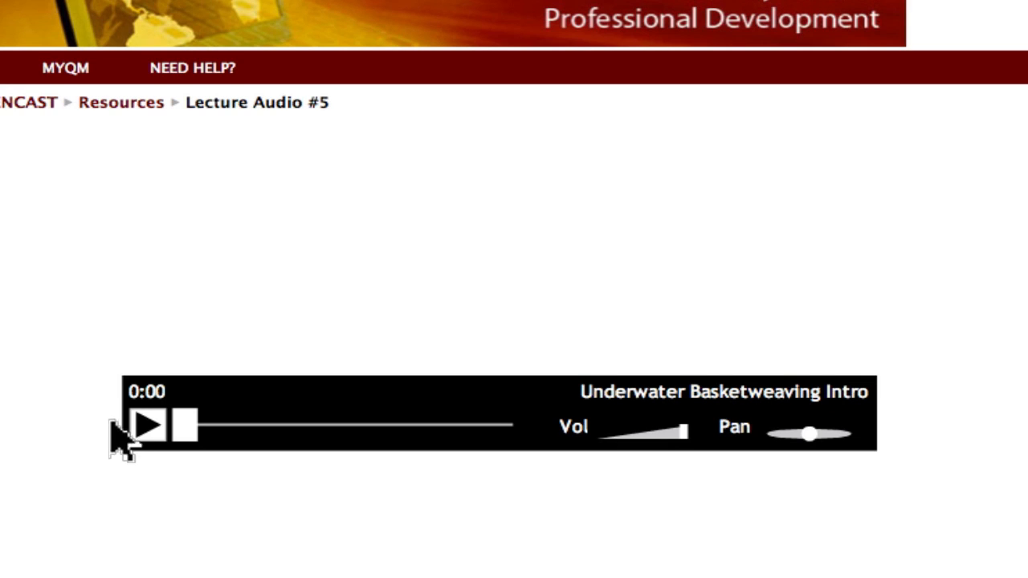
click(148, 430)
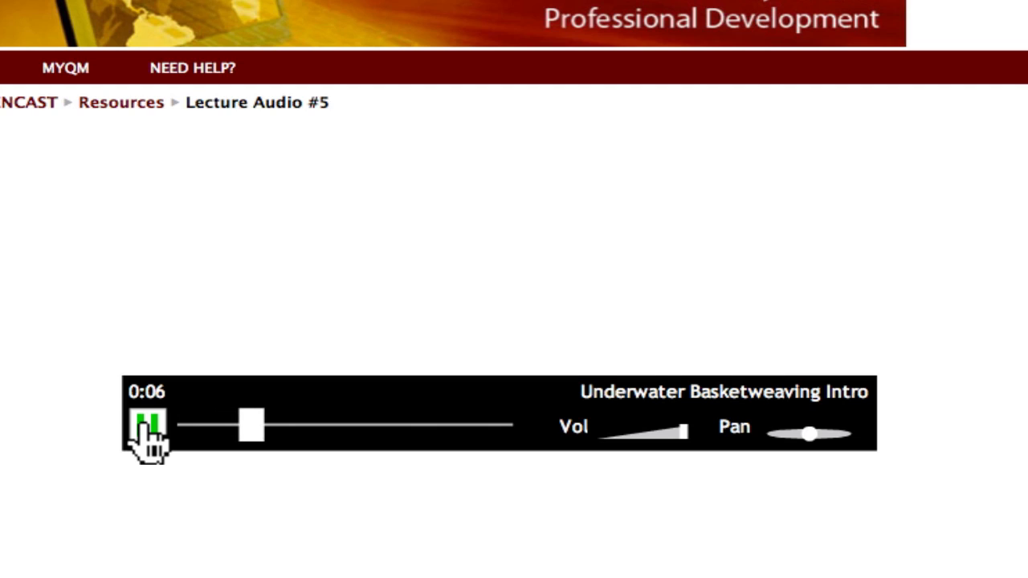
click(146, 430)
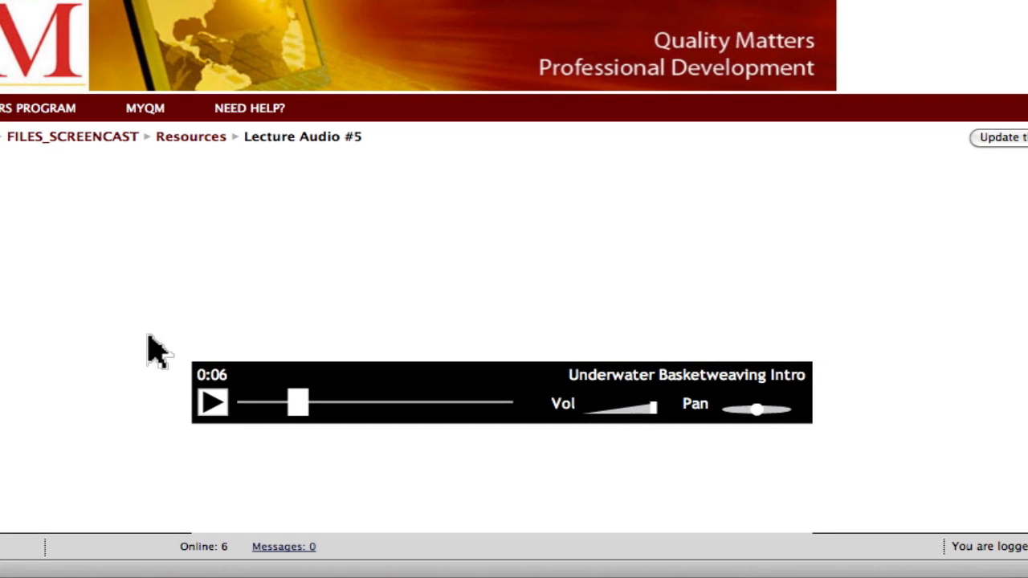
click(65, 136)
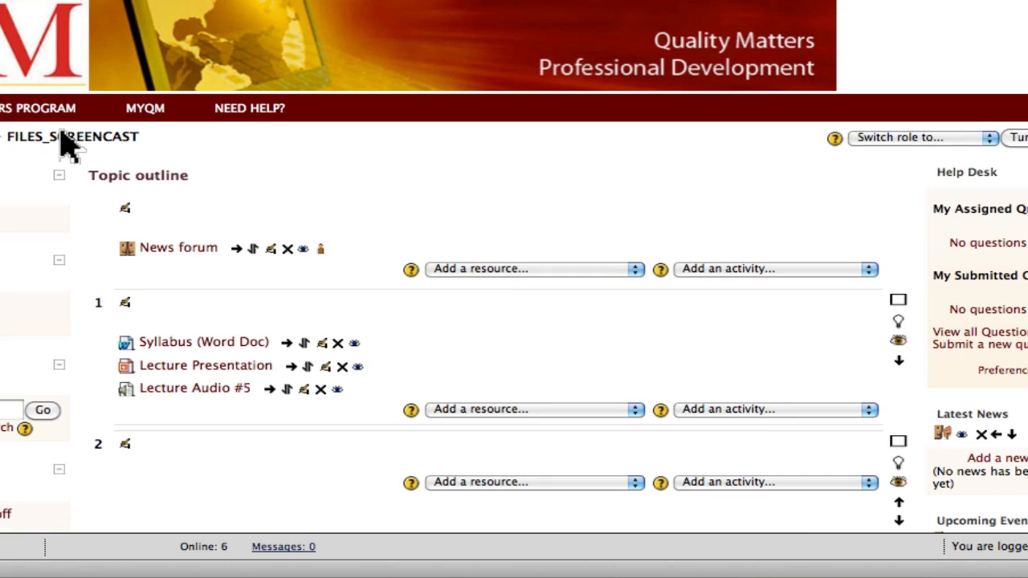
Start a "Display a directory" resource in topic 1 and name it "Week #3 Files"
scroll(385, 329, down, 5)
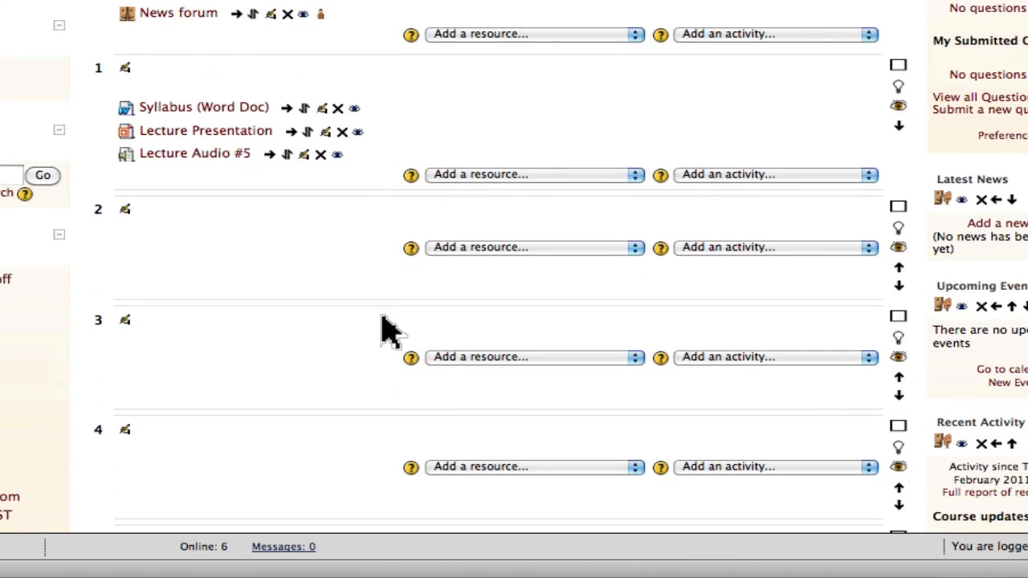
click(550, 175)
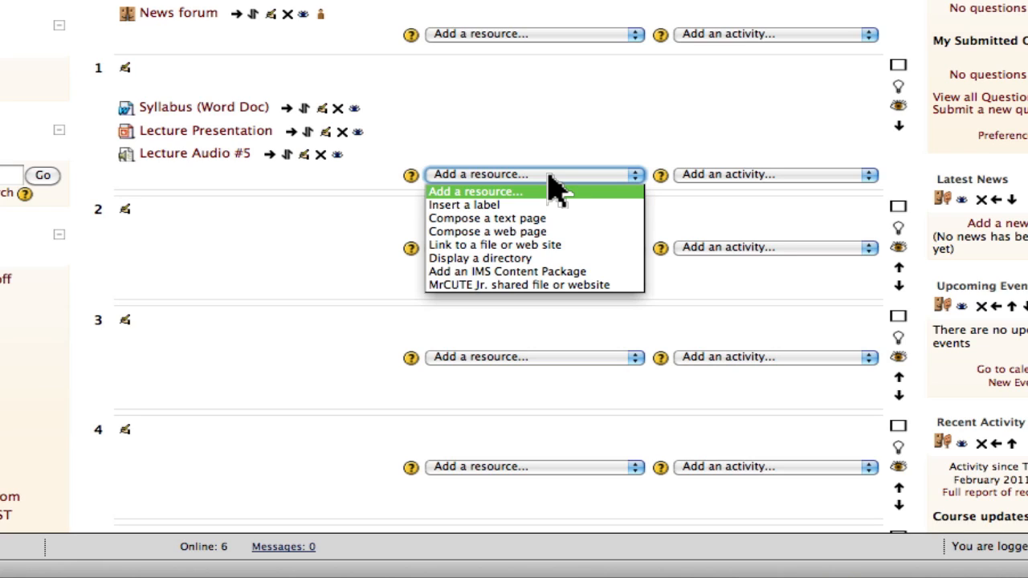
click(546, 261)
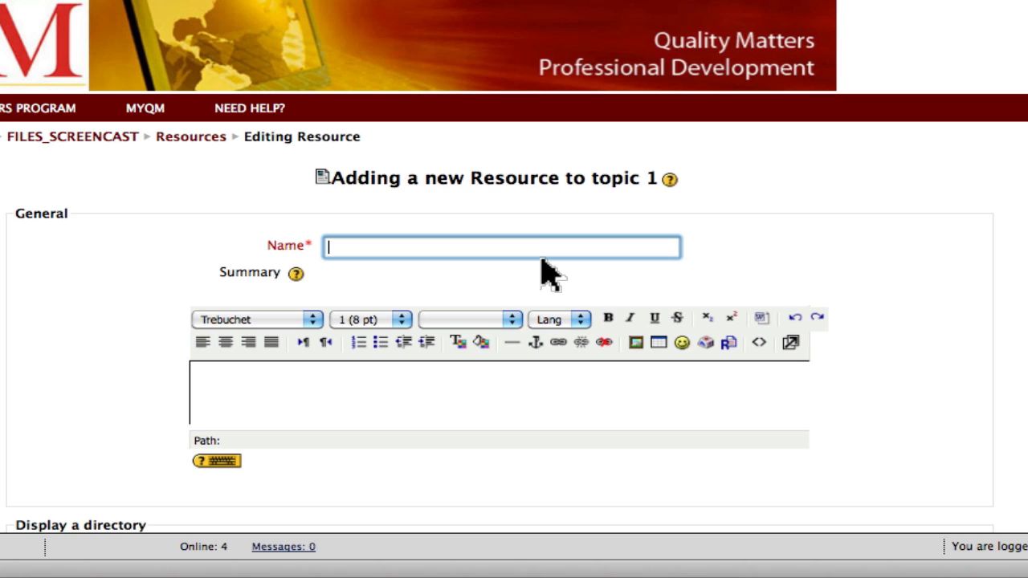
text(Week)
text( # Files)
key(Left)
key(Left)
key(Left)
key(Left)
key(Left)
key(Left)
text(3)
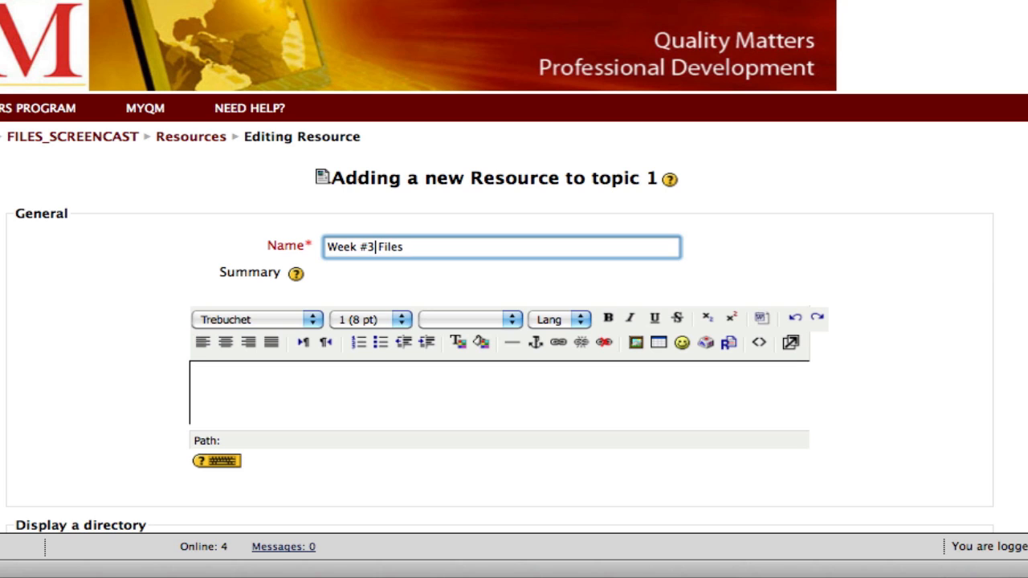
Set the Week #3 Files resource to display the PowerPoints directory, then save it and return to the course
scroll(514, 322, down, 10)
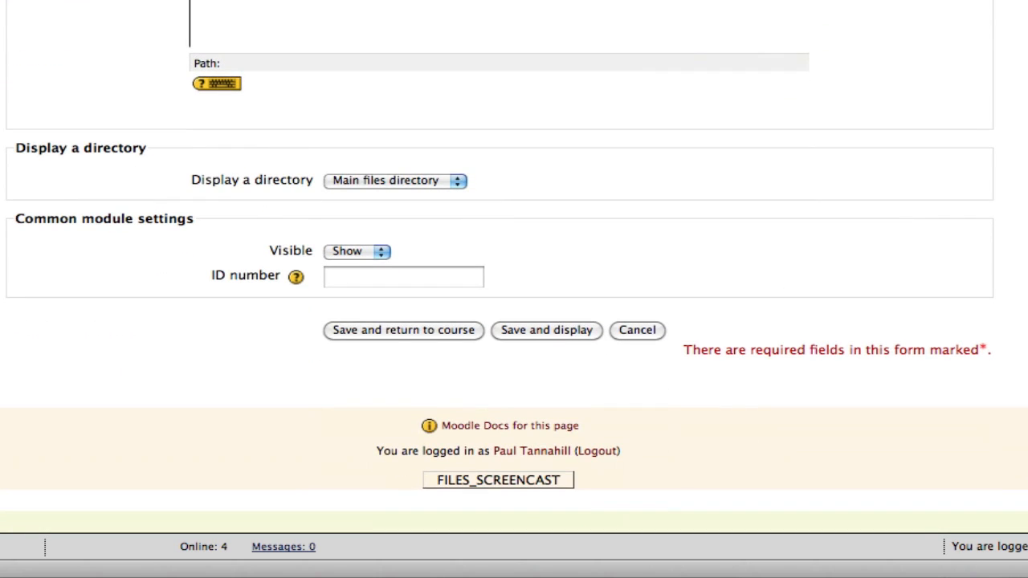
click(456, 181)
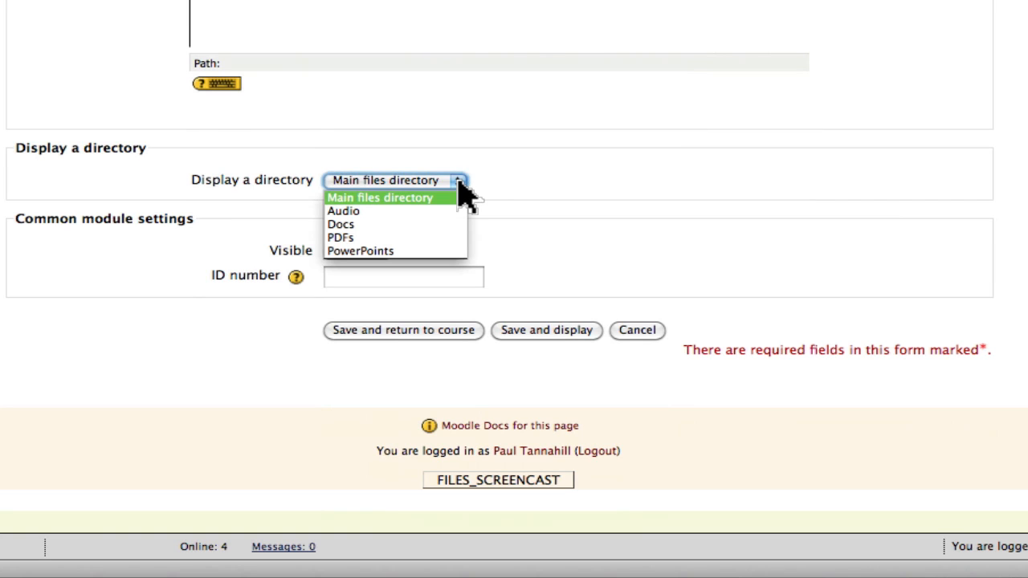
click(355, 252)
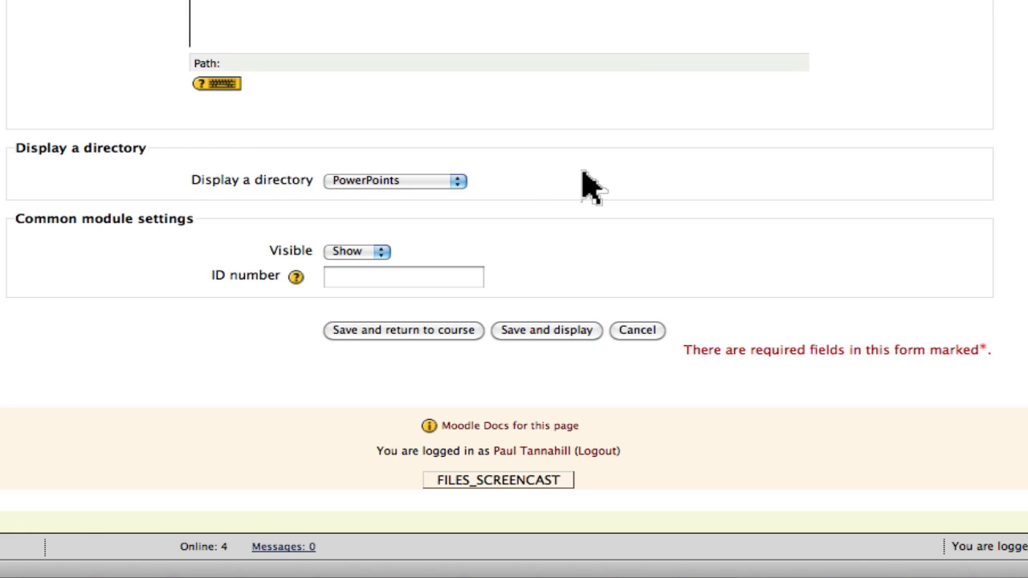
click(404, 336)
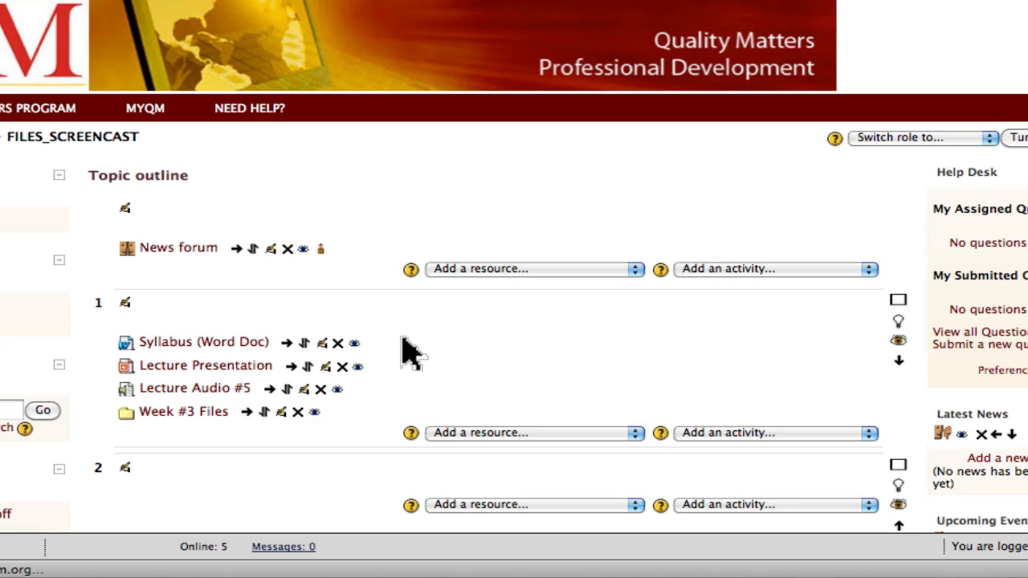
Open the Week #3 Files resource in topic 1 to check its file listing, then return to the course page
scroll(409, 353, down, 3)
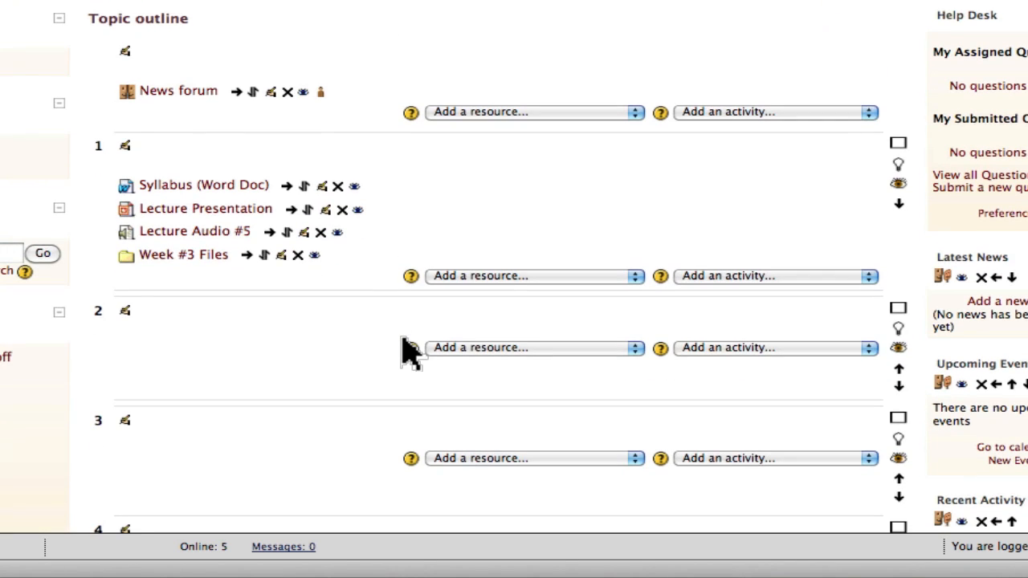
click(169, 258)
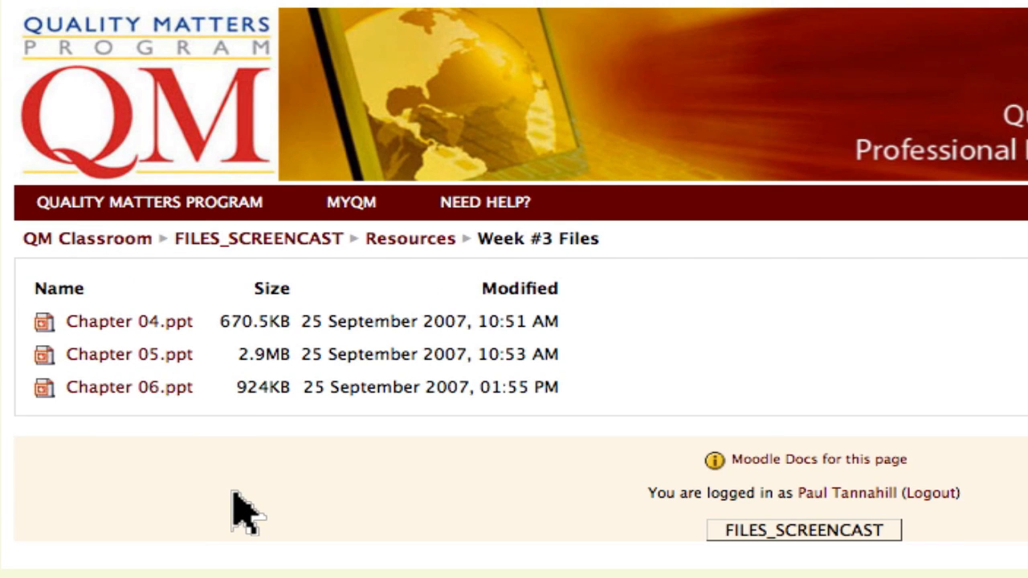
click(262, 242)
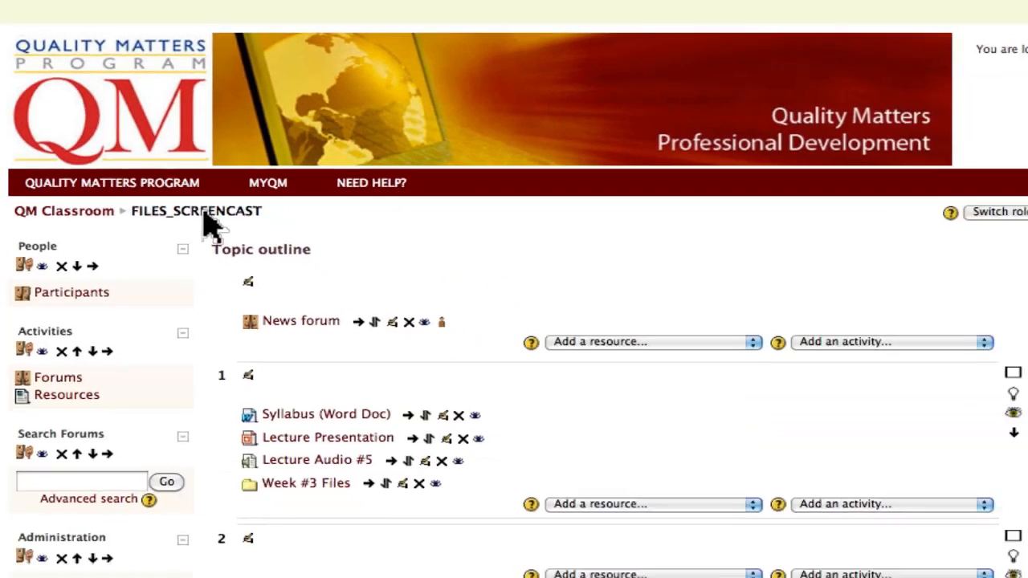
Open the PowerPoints folder in the course's Files area
scroll(211, 399, down, 5)
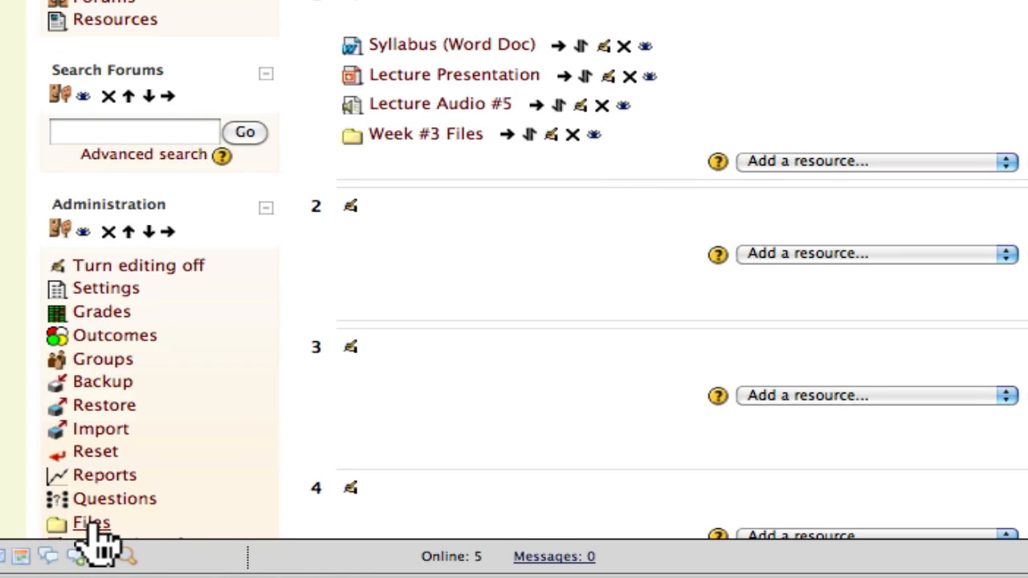
click(90, 524)
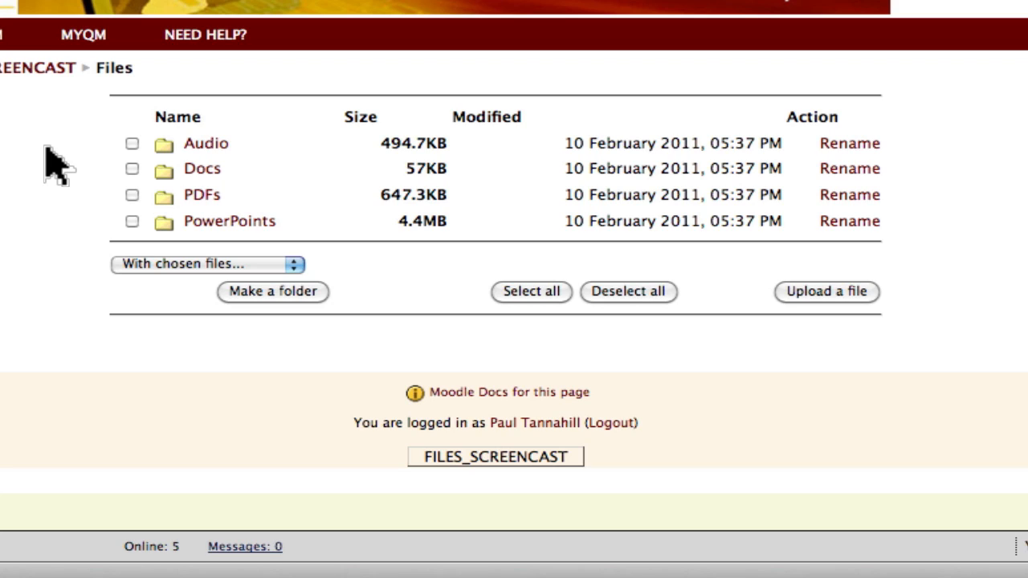
click(240, 223)
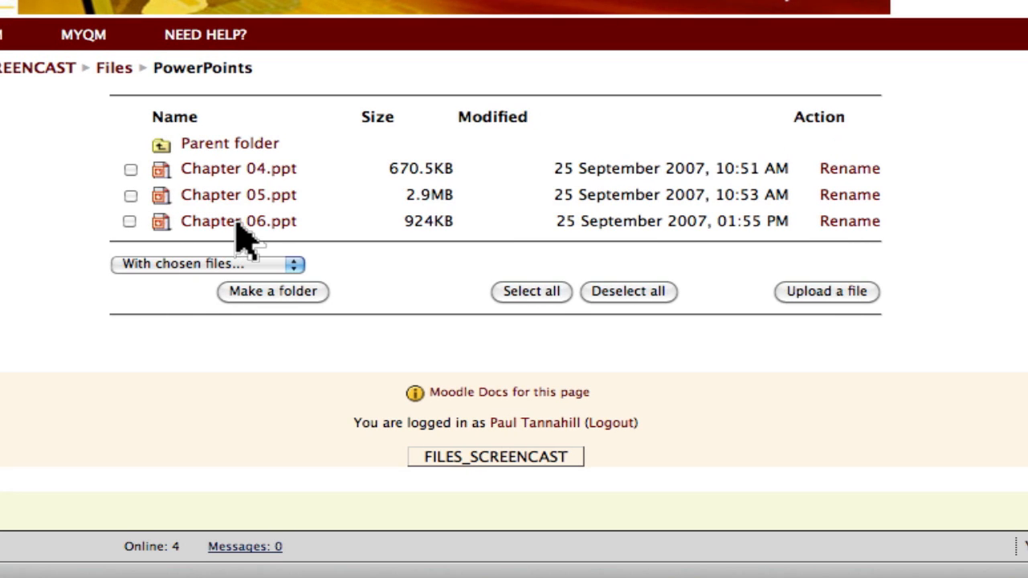
Create a zip archive named Week_3.zip from Chapter 04.ppt, Chapter 05.ppt and Chapter 06.ppt
click(130, 170)
click(131, 195)
click(130, 221)
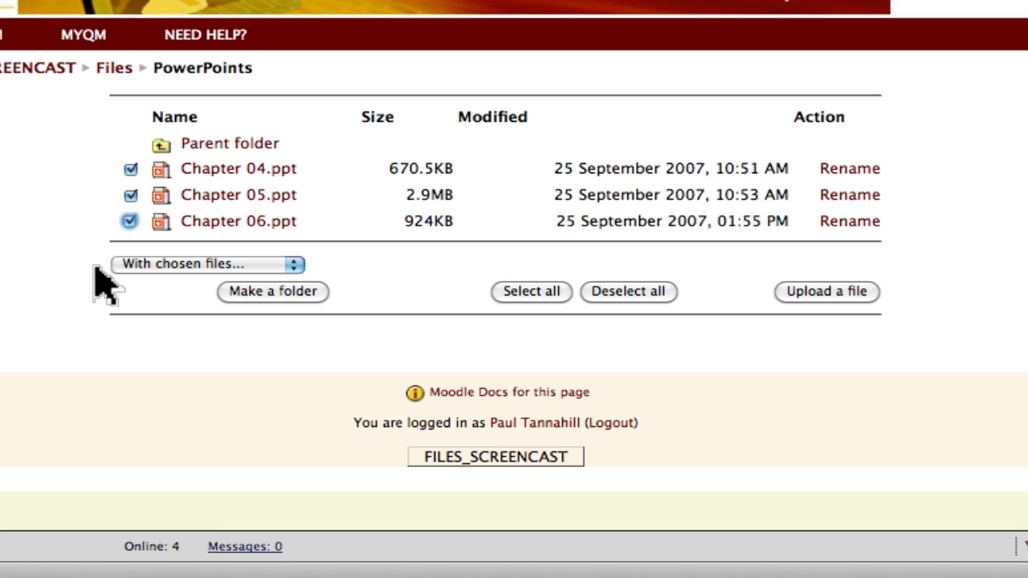
click(120, 265)
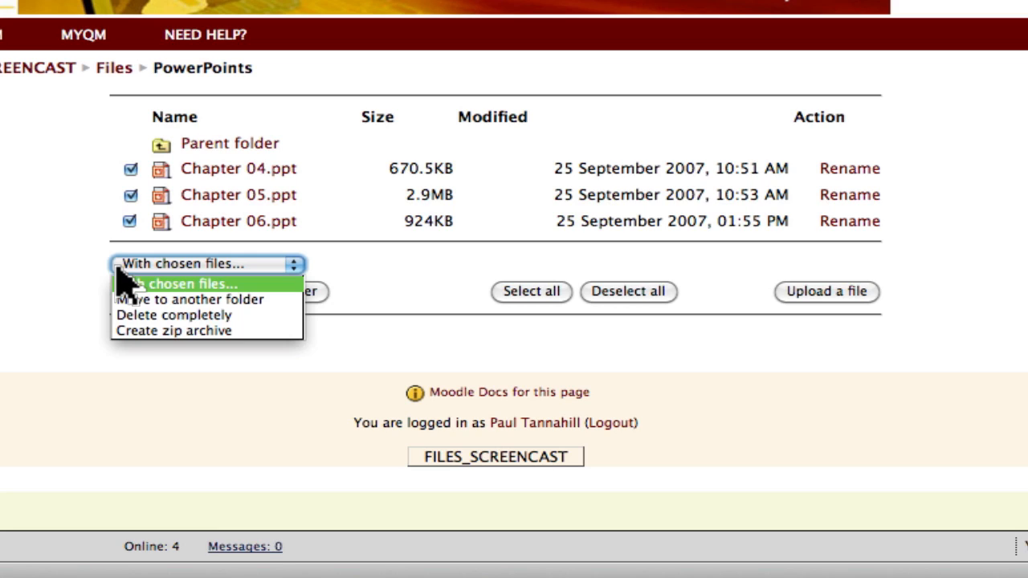
click(120, 330)
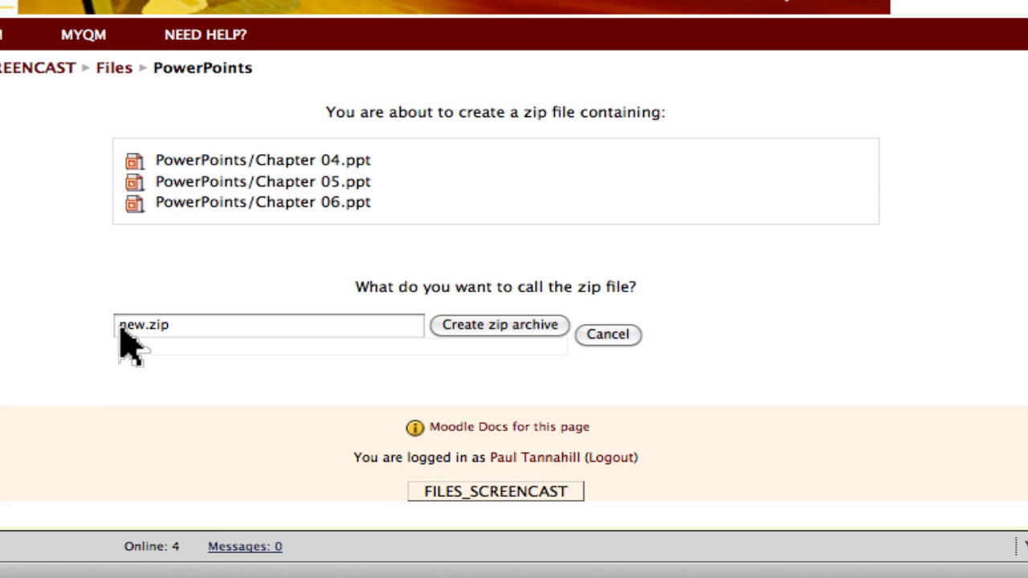
double_click(134, 328)
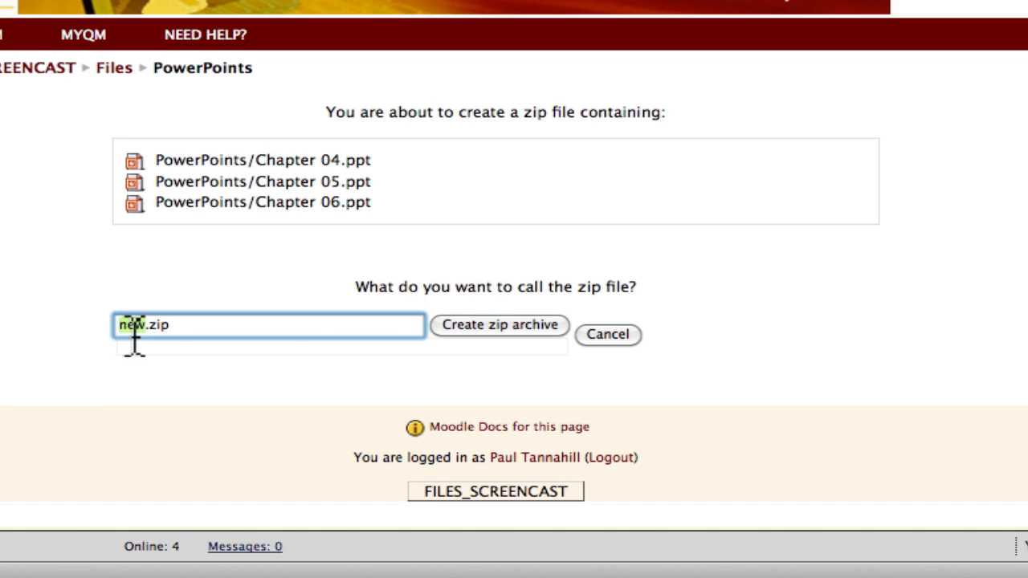
text(Week_3)
click(464, 326)
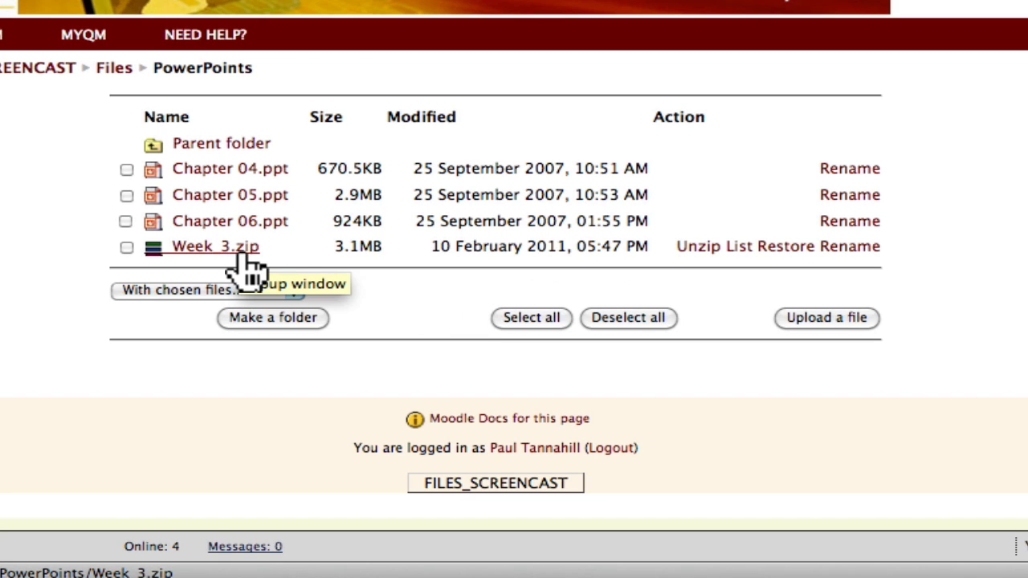
Return to the course page and start a new file or web site link in topic 1 named Week 3 Files
click(95, 82)
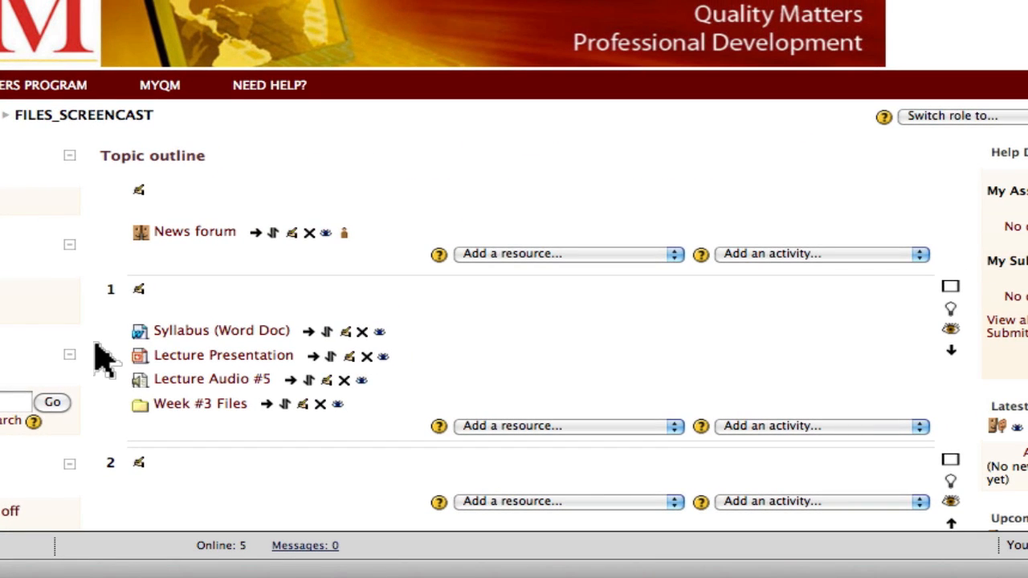
scroll(97, 355, down, 3)
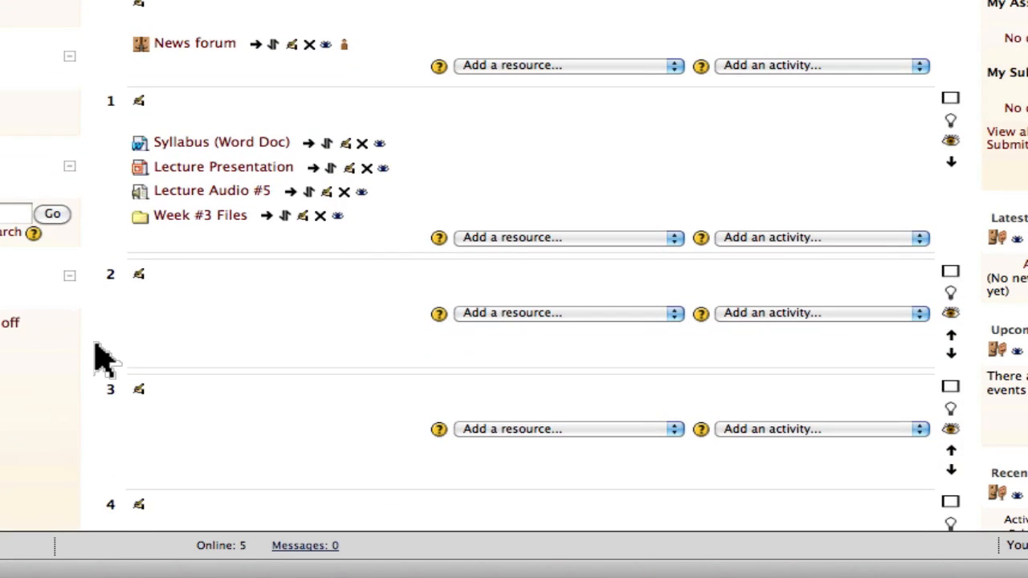
click(506, 238)
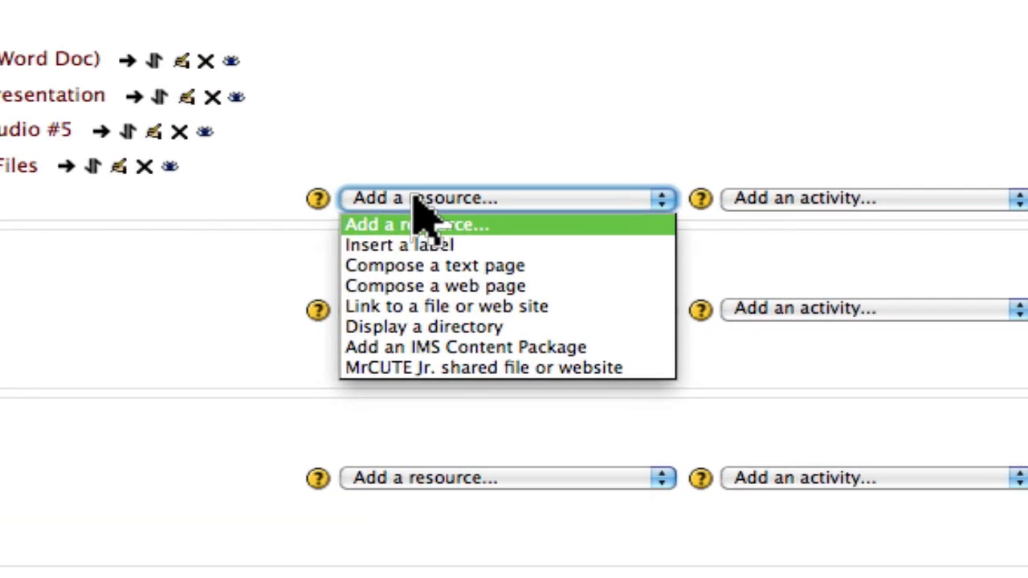
click(457, 309)
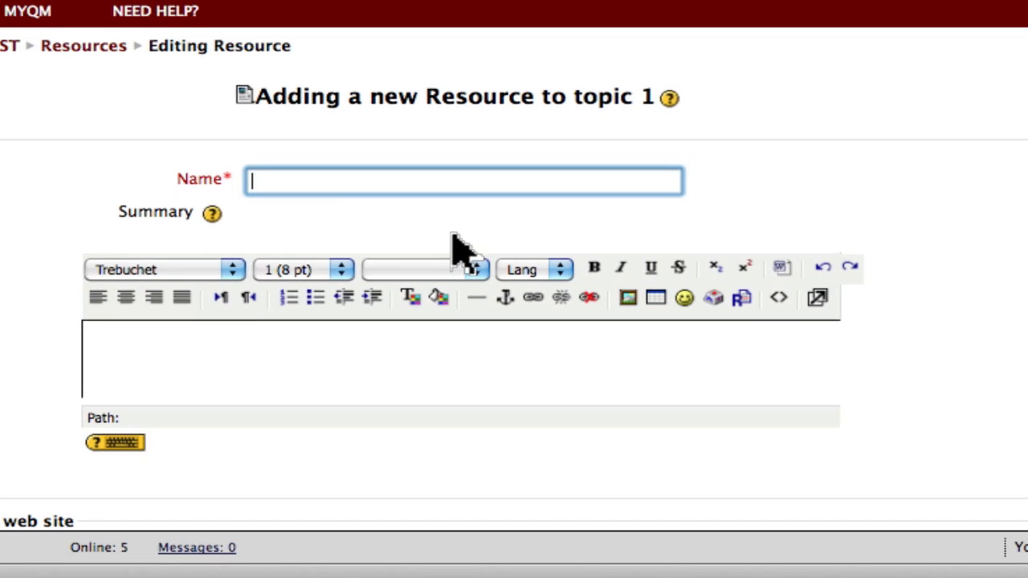
text(Wee)
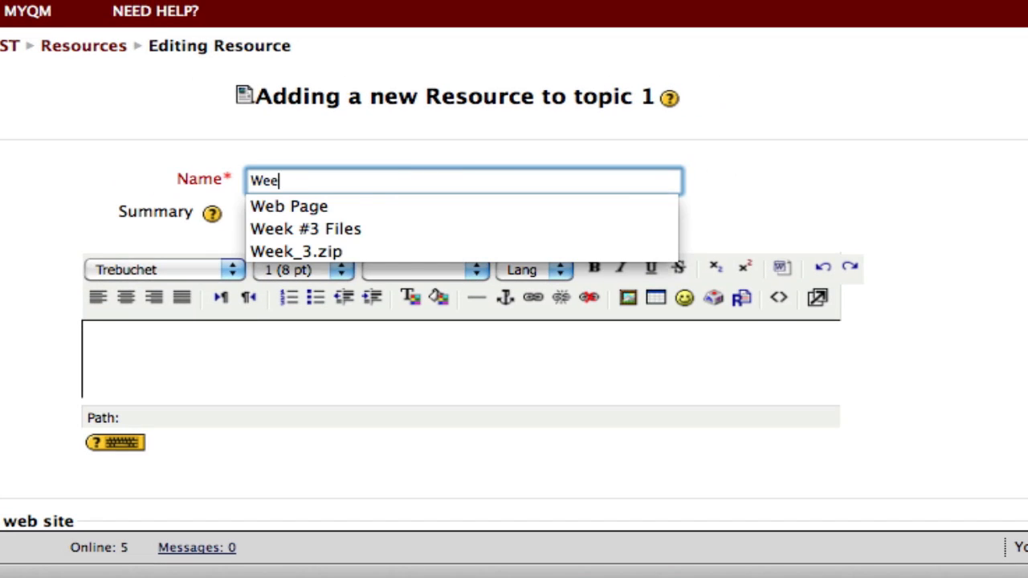
text(k 3 Files)
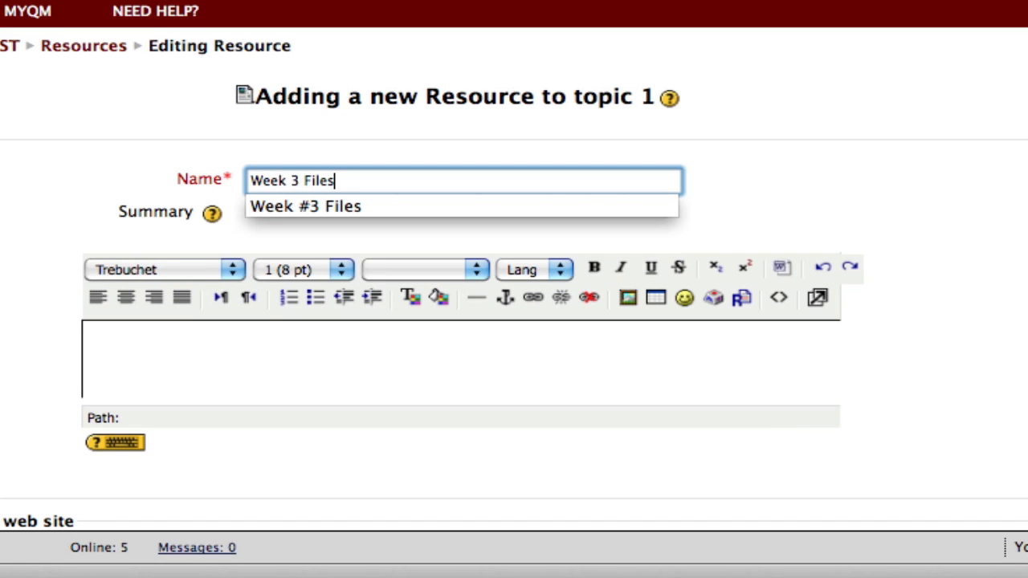
key(Escape)
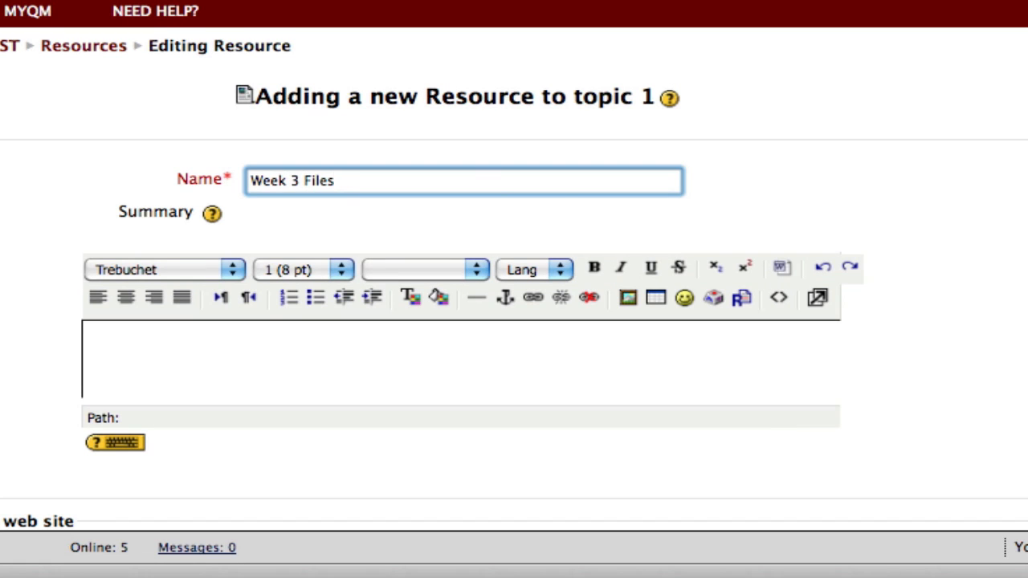
Set the resource's location to Week_3.zip from the PowerPoints folder of the course files
scroll(891, 223, down, 5)
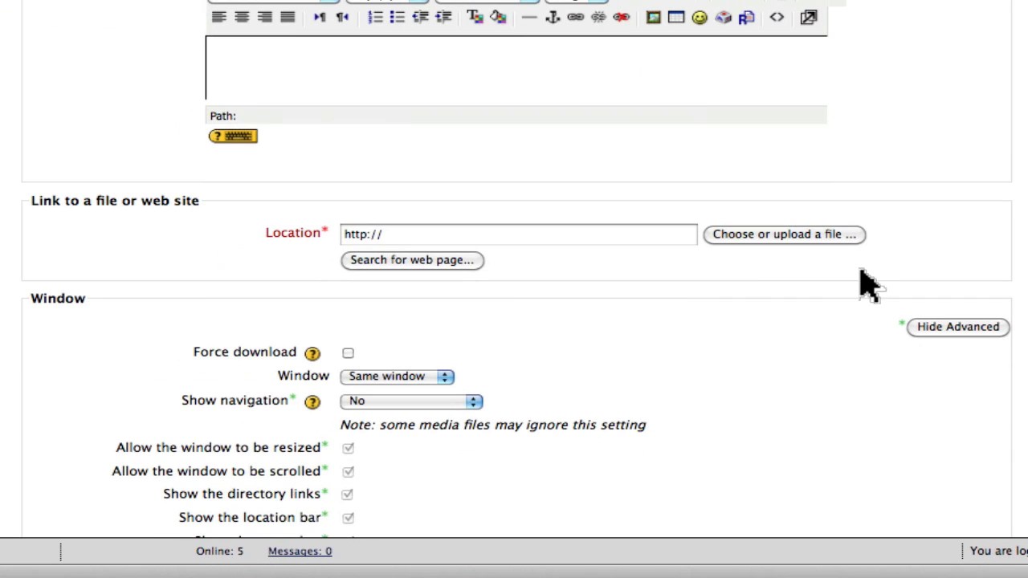
click(731, 245)
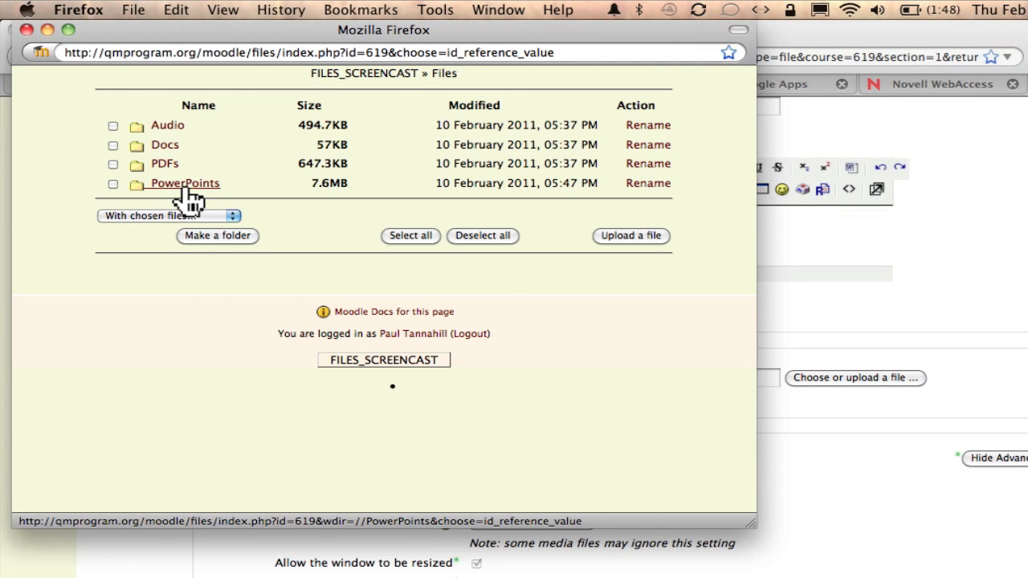
click(187, 191)
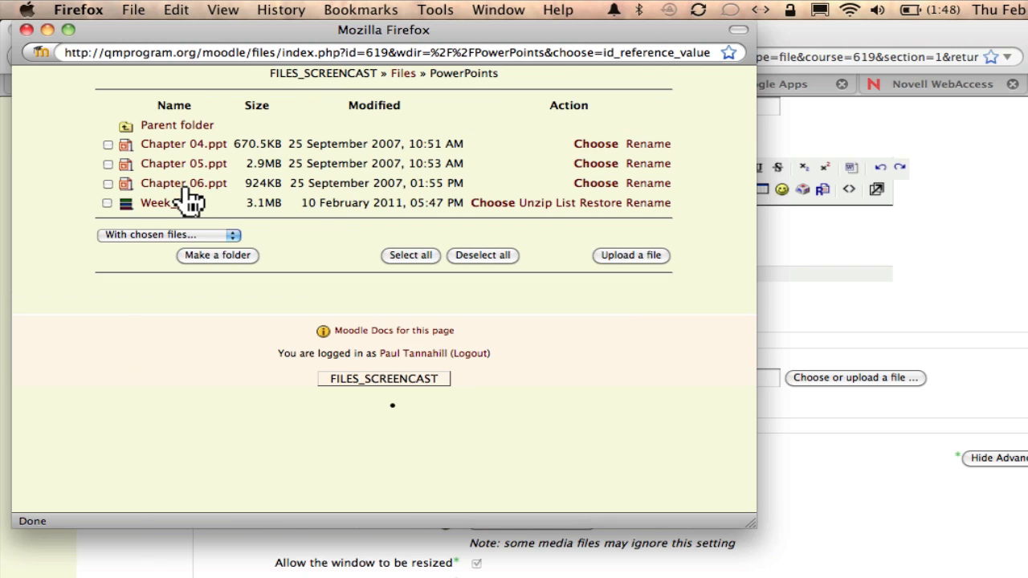
click(484, 204)
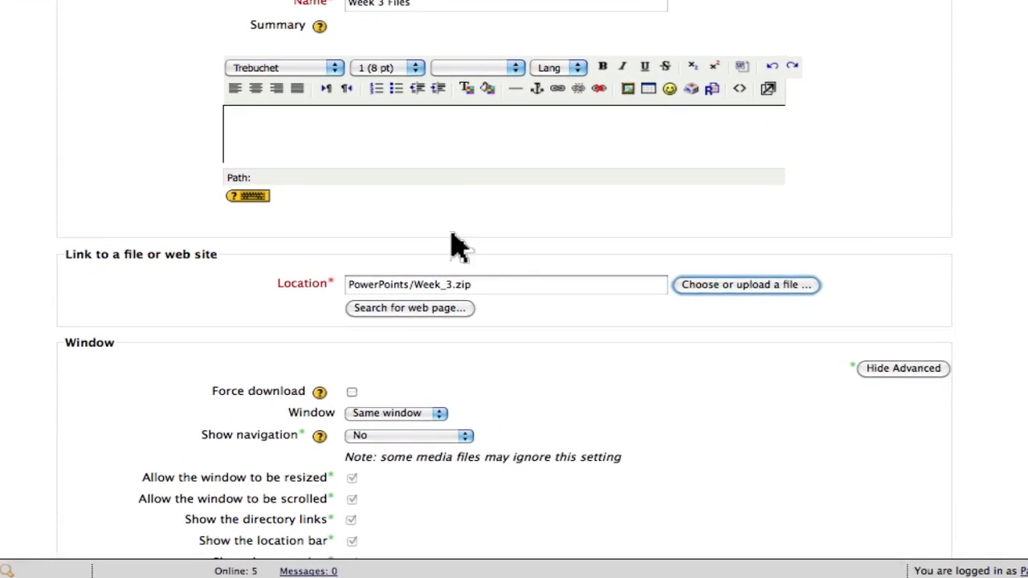
Turn on Force download for the Week 3 Files resource, then save it and return to the course
click(469, 151)
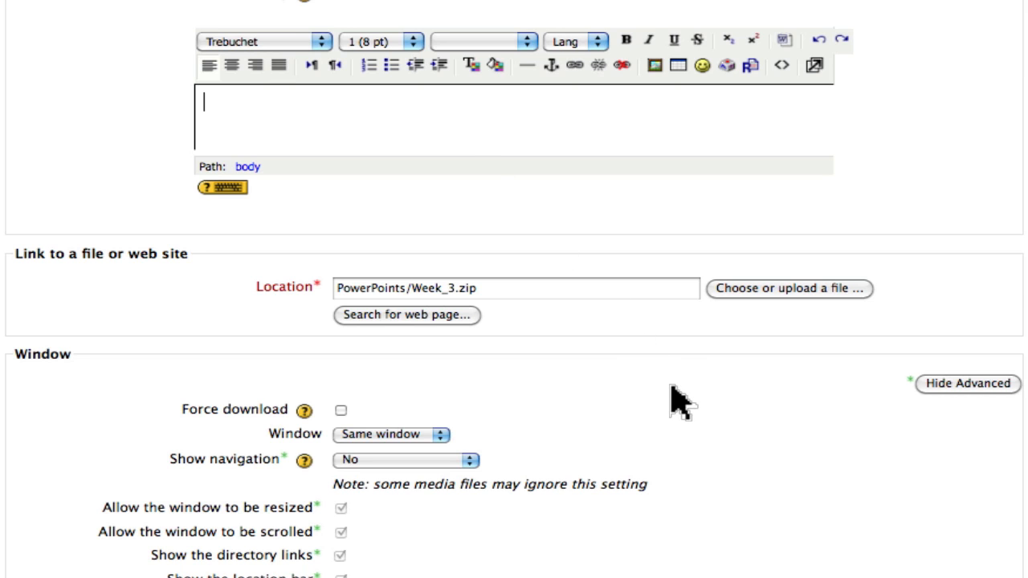
scroll(674, 397, down, 5)
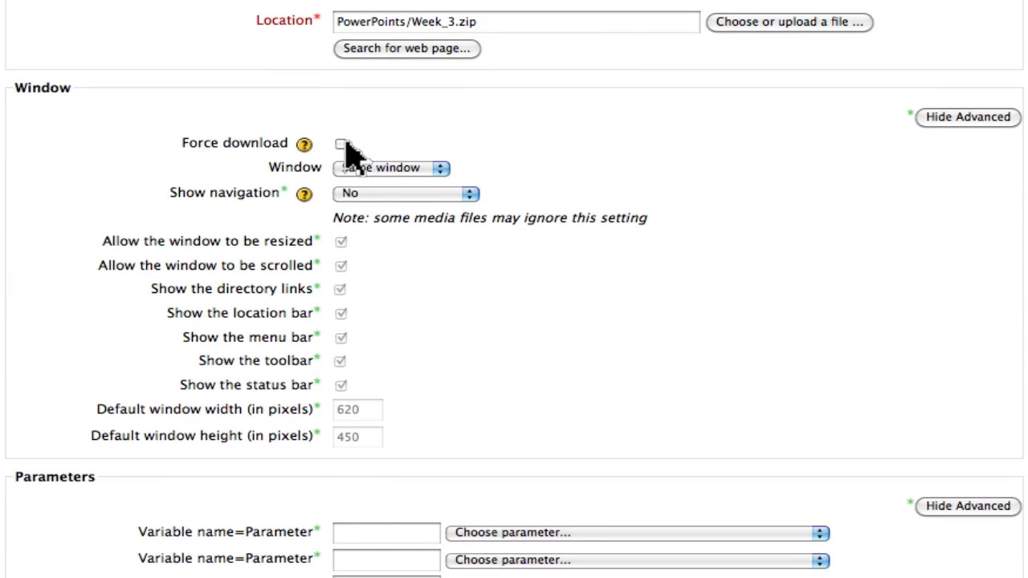
click(341, 145)
scroll(725, 201, down, 8)
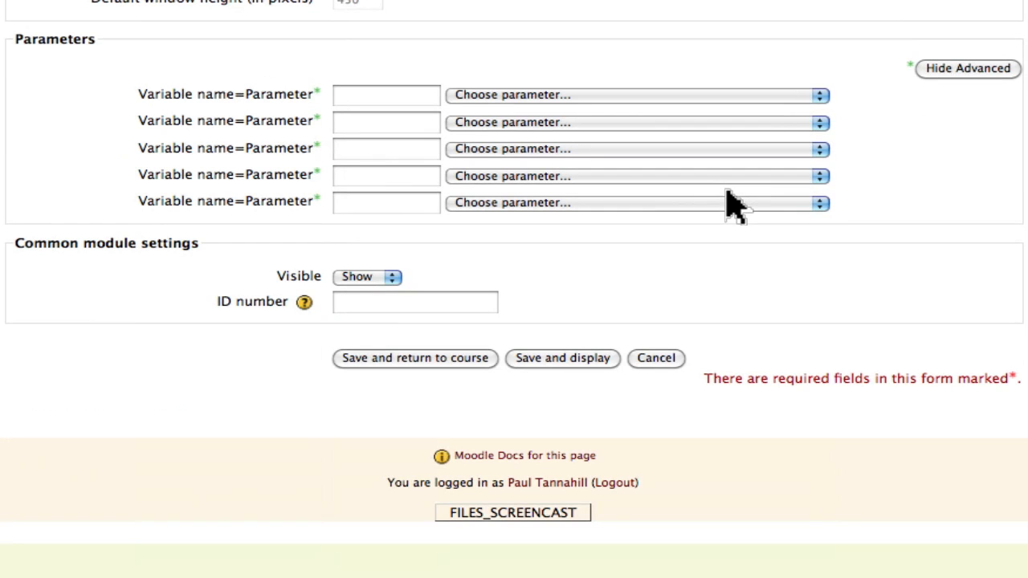
click(423, 361)
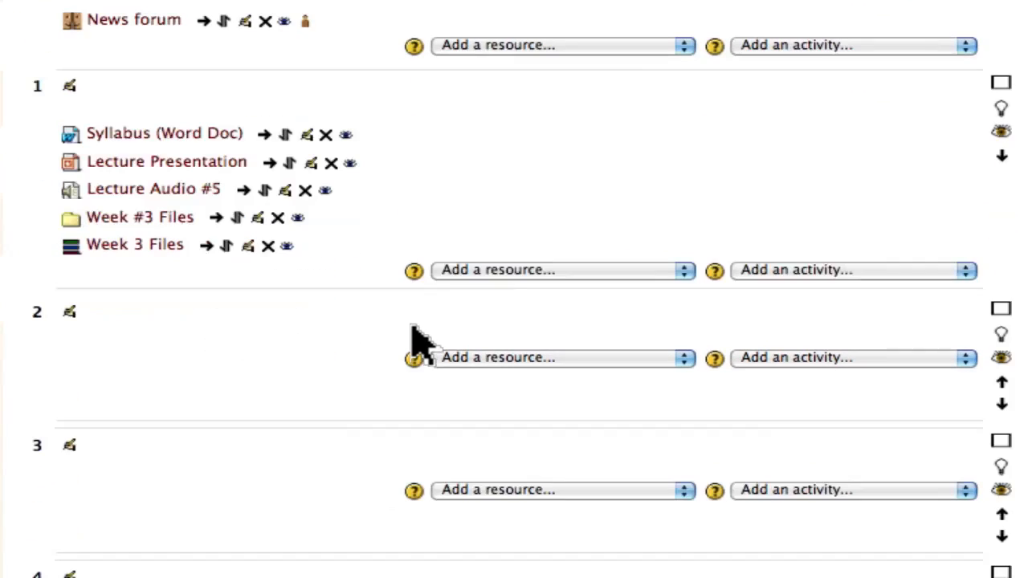
Download the zip from the Week 3 Files resource in topic 1, then switch to Finder and open the Downloads folder
click(127, 250)
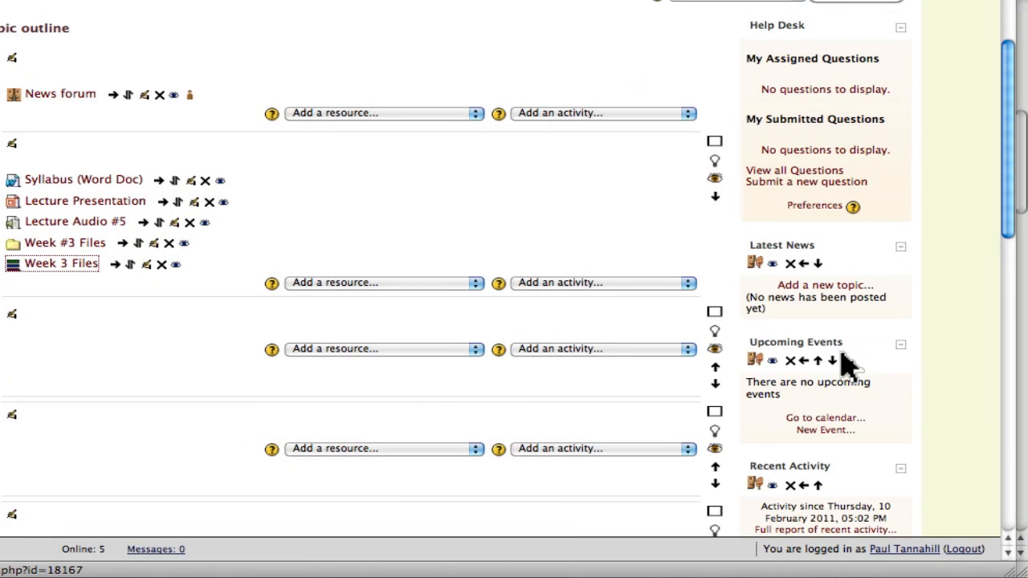
key(super+Tab)
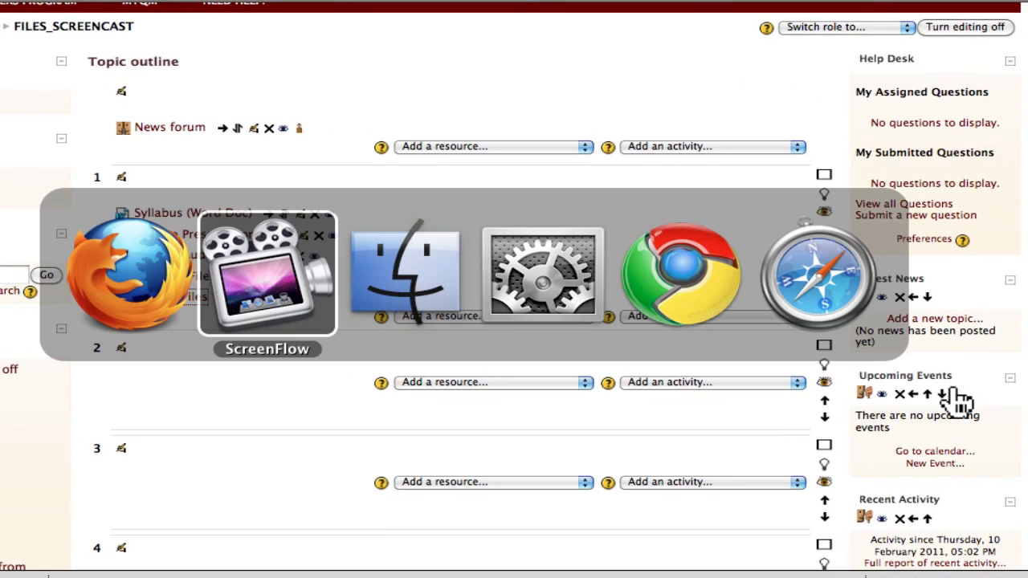
key(super+Tab)
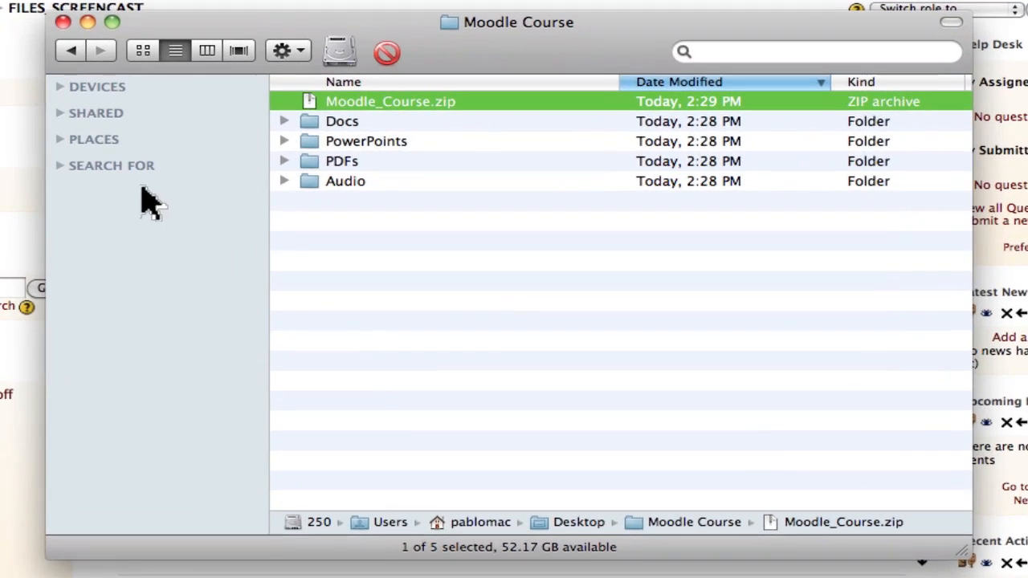
click(61, 140)
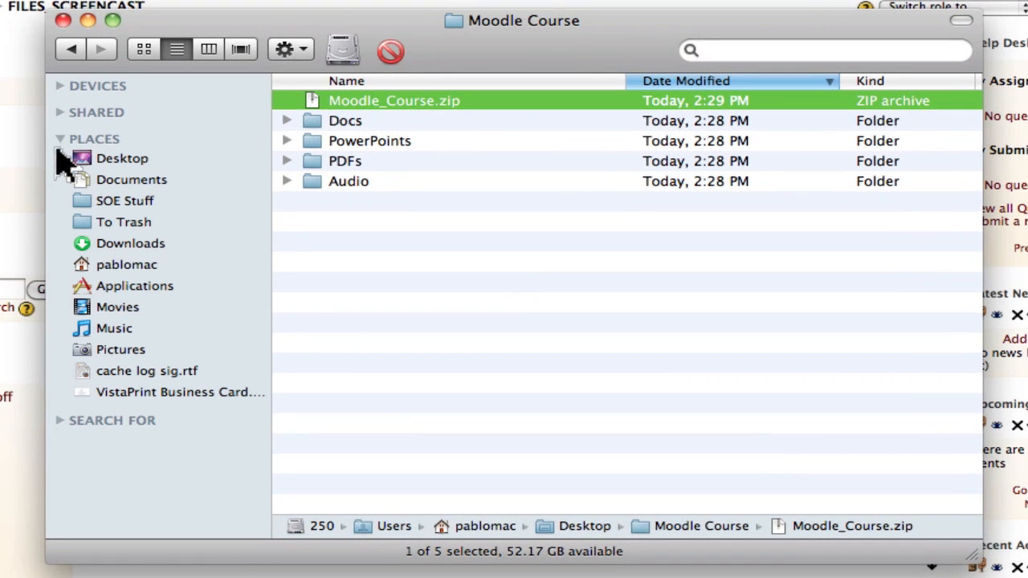
click(110, 251)
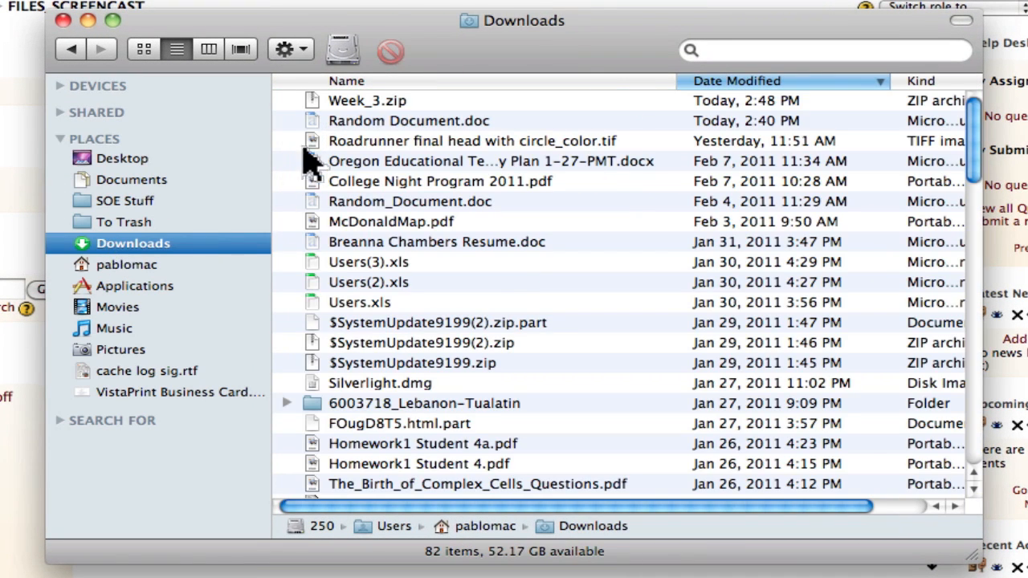
Extract Week_3.zip in Downloads and open the Week_3 folder to check its files, then switch back to Firefox
click(348, 103)
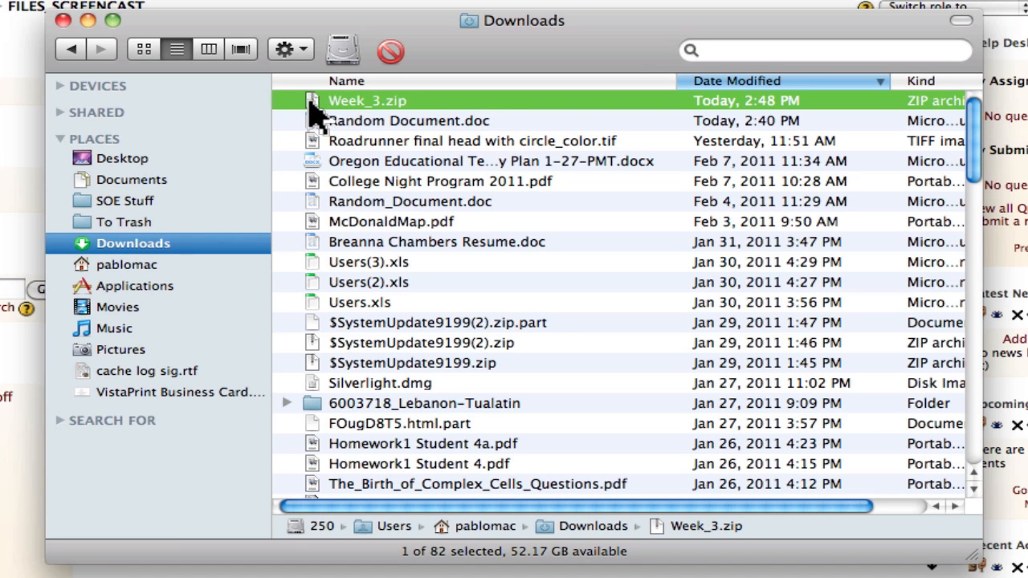
drag(312, 99, 310, 106)
double_click(311, 105)
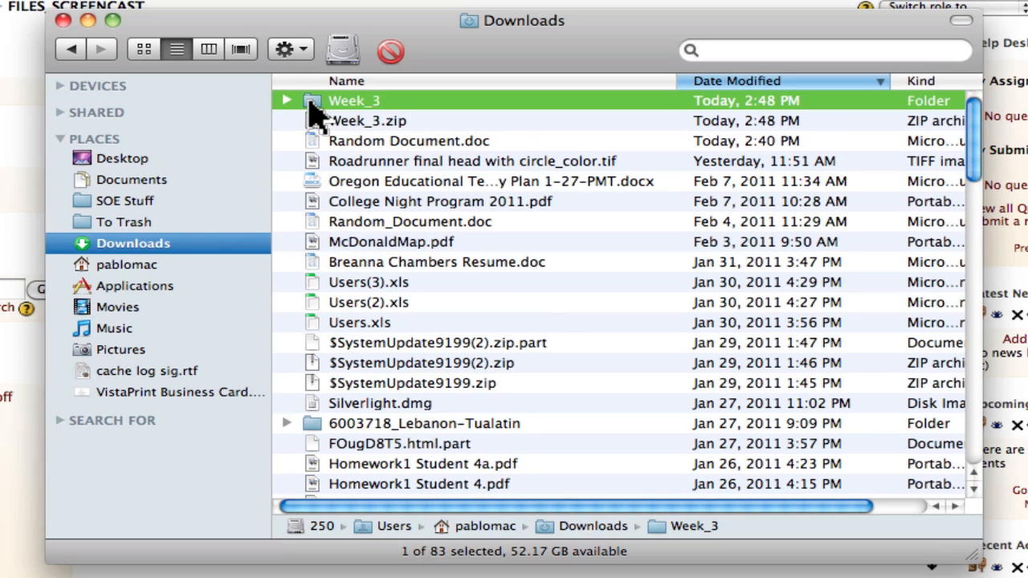
double_click(310, 104)
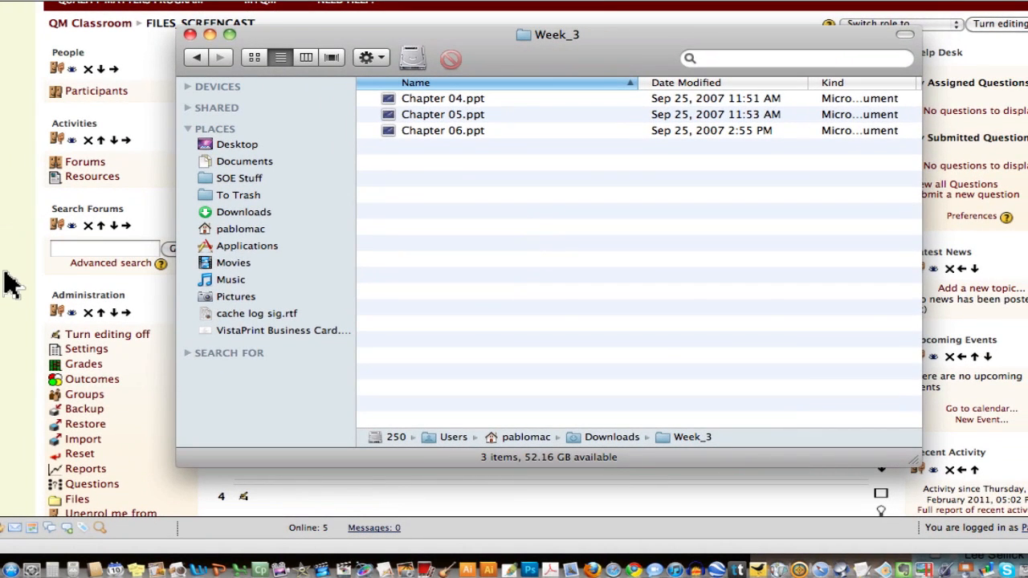
click(10, 283)
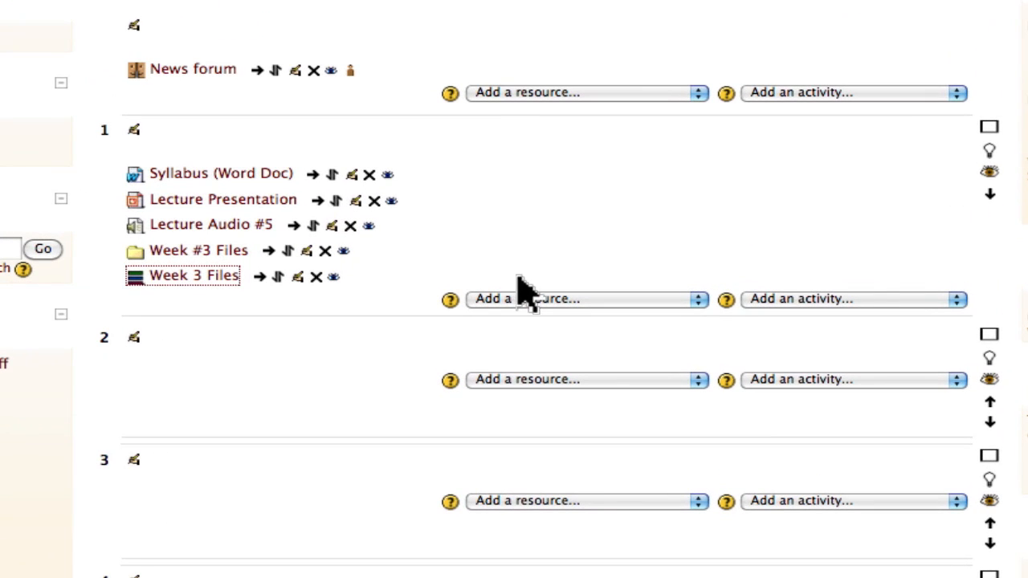
Review the resource types available for topic 1 without adding one
click(534, 286)
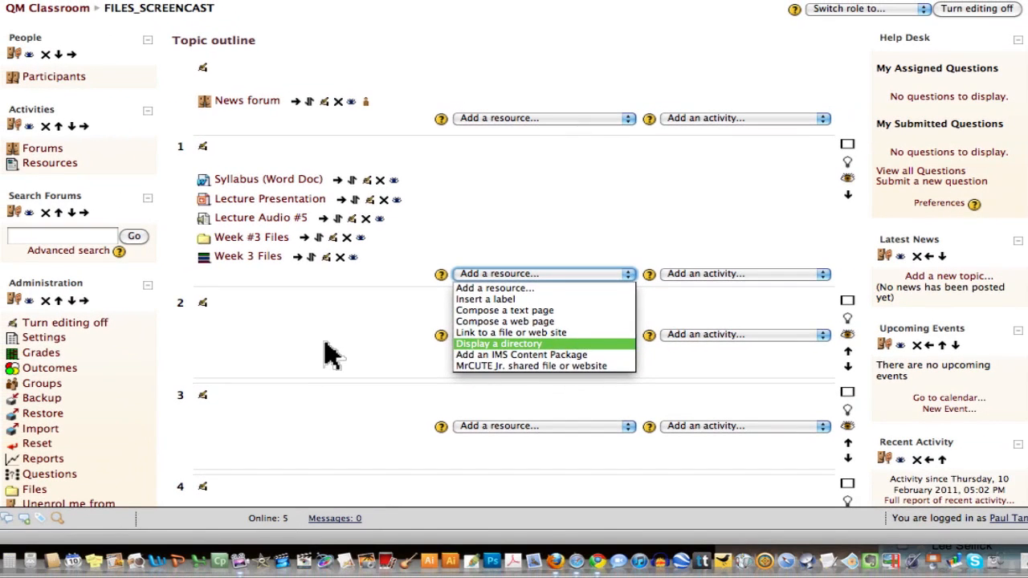
click(296, 391)
click(473, 213)
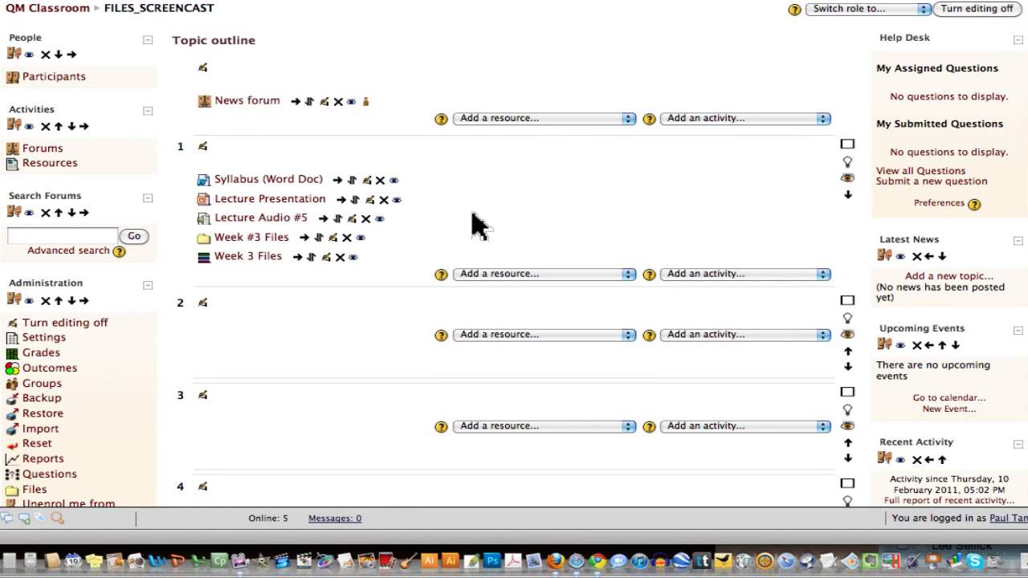